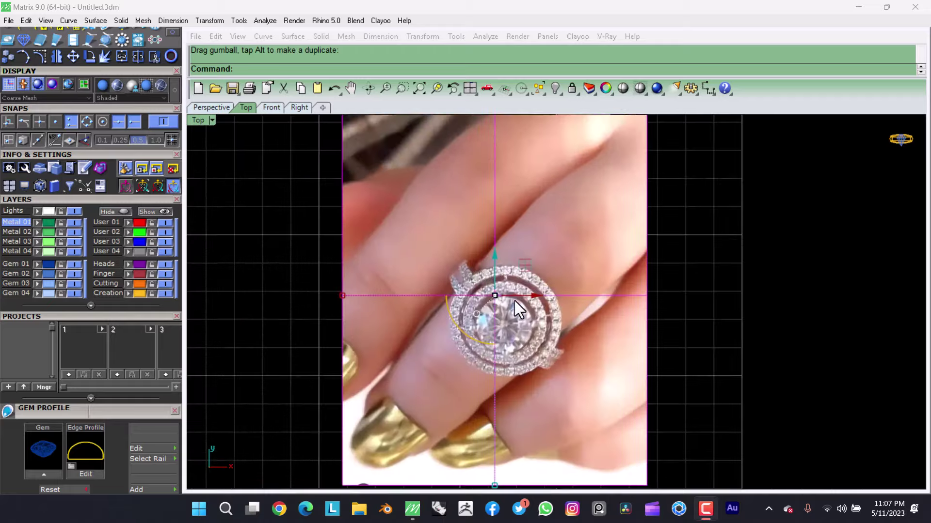
Step: Build an outside ring rail with 3.39 mm top thickness in Front view, then return to Top view
right_drag(427, 311, 475, 310)
scroll(475, 310, down, 2)
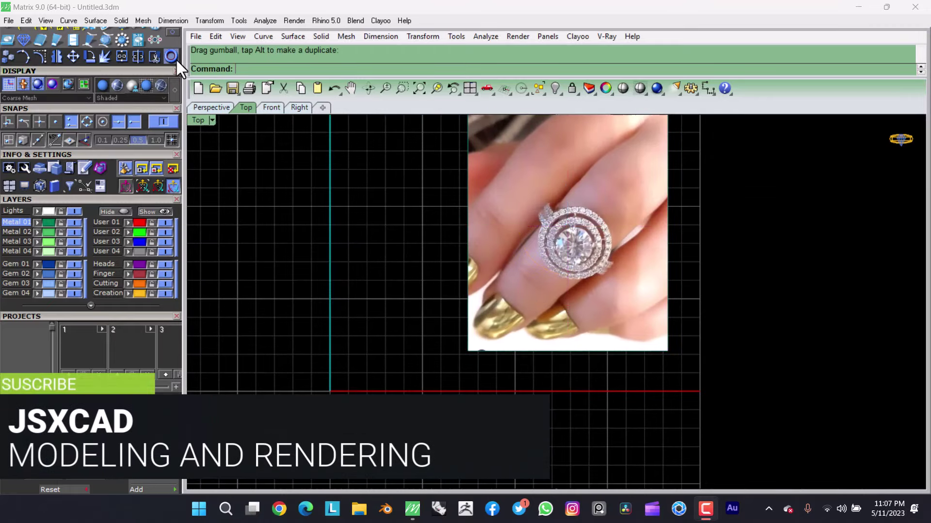
key(ctrl+F2)
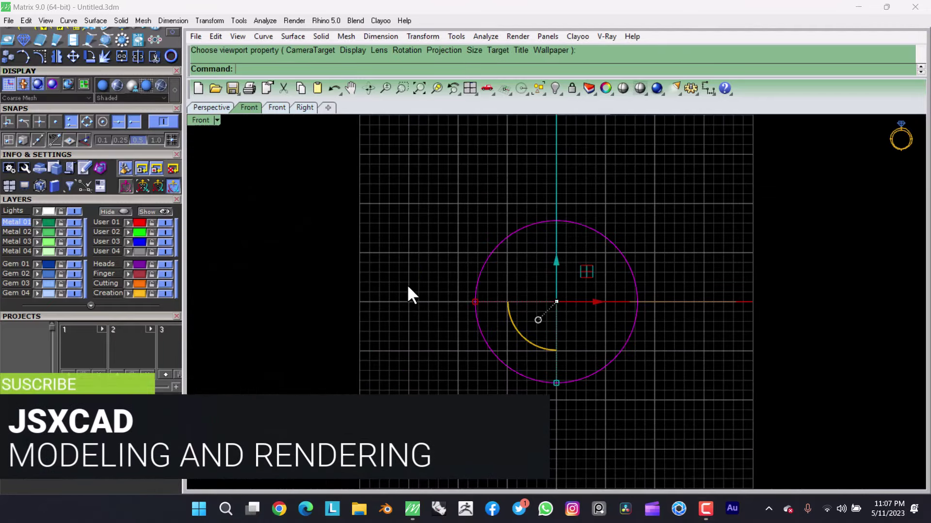
middle_click(461, 333)
click(474, 338)
right_drag(543, 288, 531, 297)
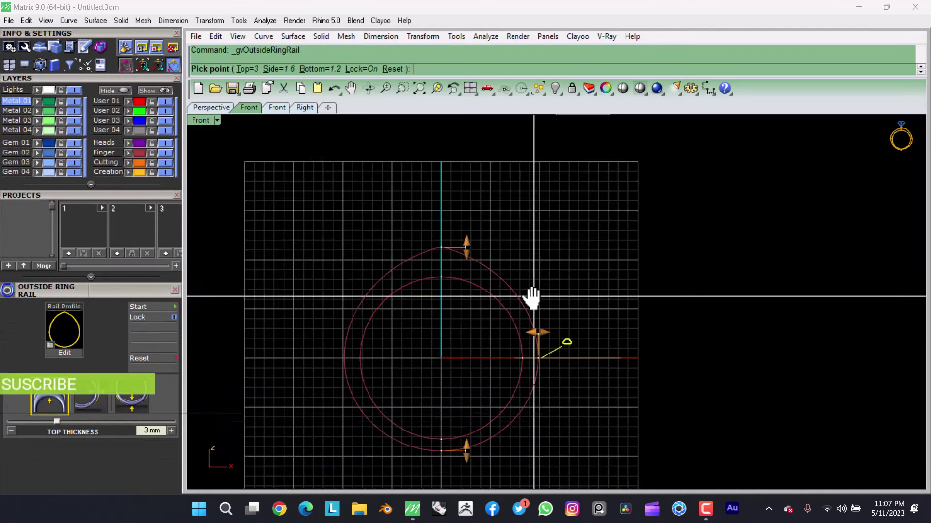
scroll(531, 297, up, 1)
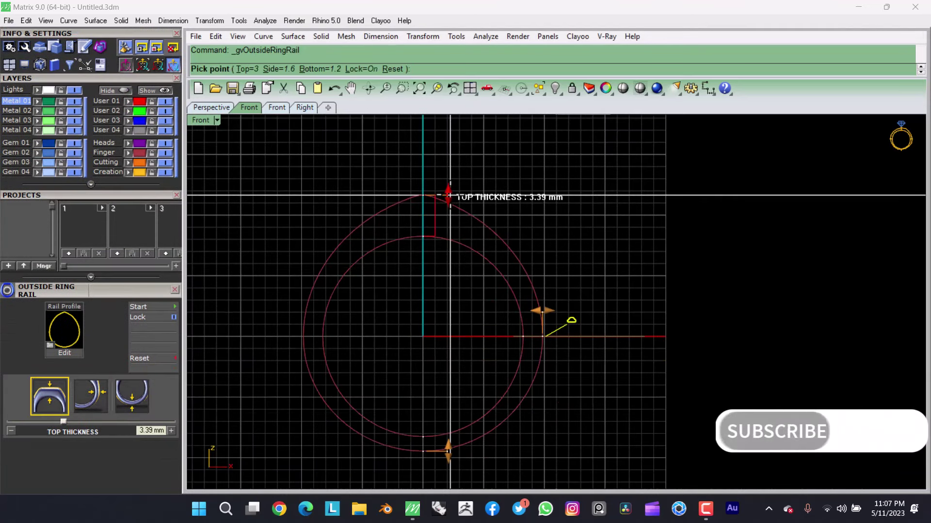
key(Return)
key(ctrl+F1)
scroll(88, 202, down, 2)
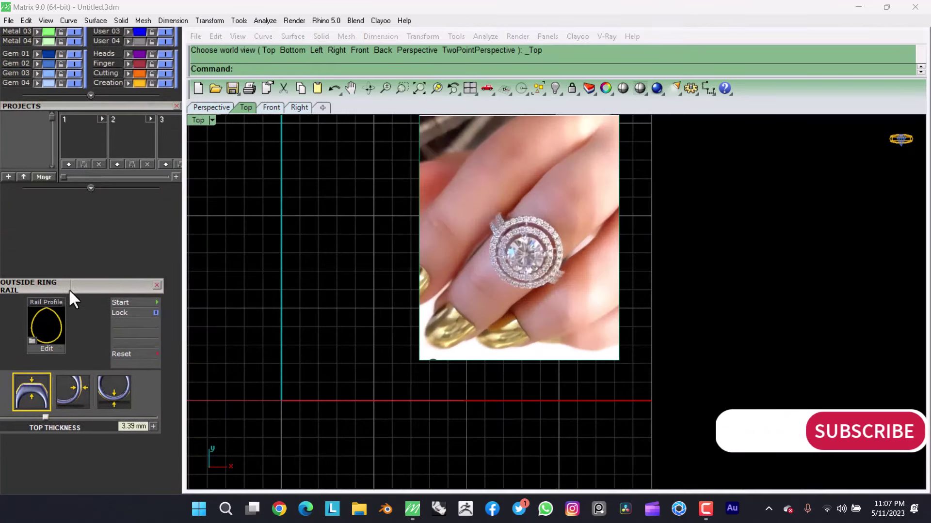
Step: Load a Round 5.0 mm diamond (0.47 ct) from the Gem Loader
scroll(94, 200, up, 5)
scroll(95, 199, up, 4)
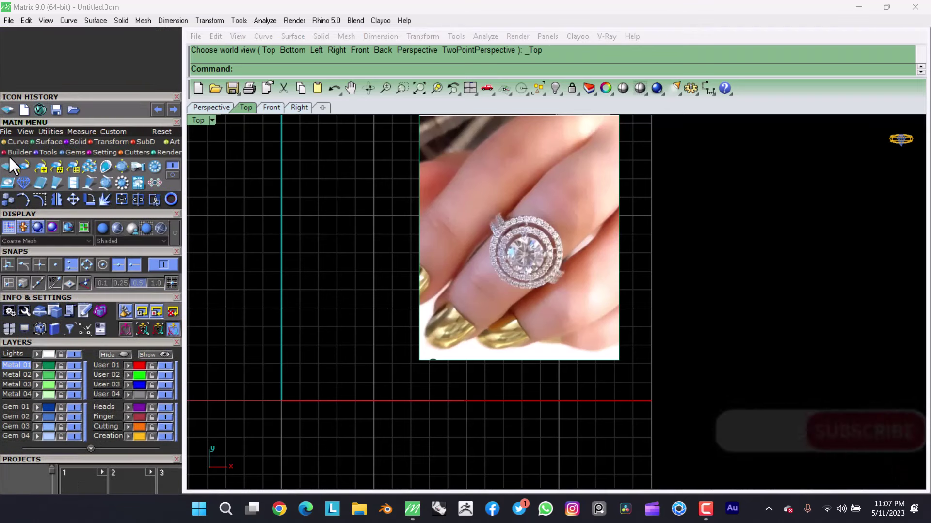
scroll(88, 211, down, 3)
scroll(97, 194, down, 1)
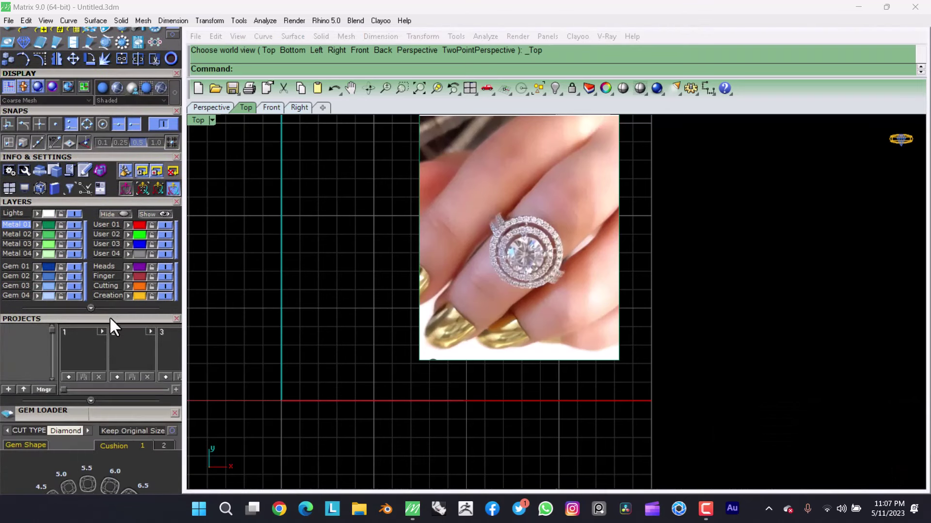
scroll(109, 316, down, 1)
click(12, 376)
click(74, 397)
scroll(101, 234, down, 3)
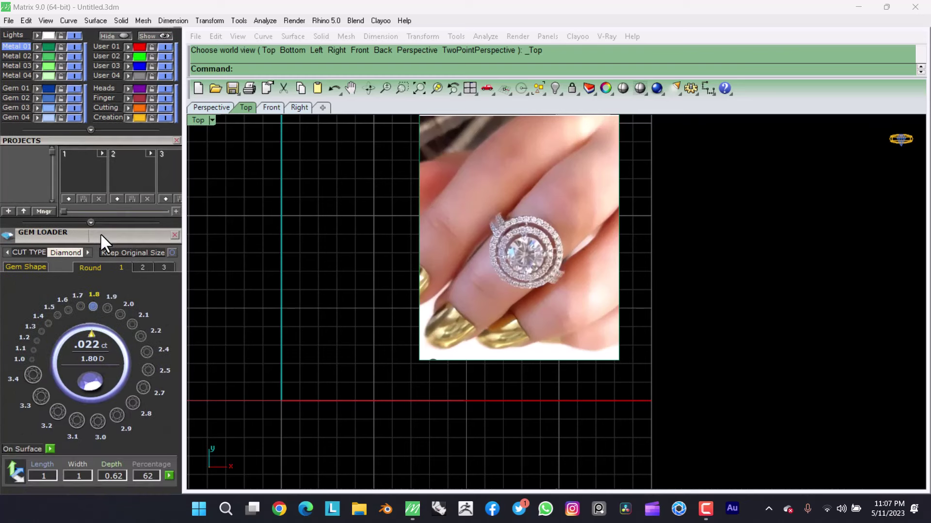
click(154, 361)
Step: Move the diamond up onto the top of the ring rail
mouse_move(318, 298)
right_down()
mouse_move(385, 280)
mouse_move(366, 250)
mouse_move(353, 277)
right_up()
click(345, 303)
drag(332, 330, 341, 187)
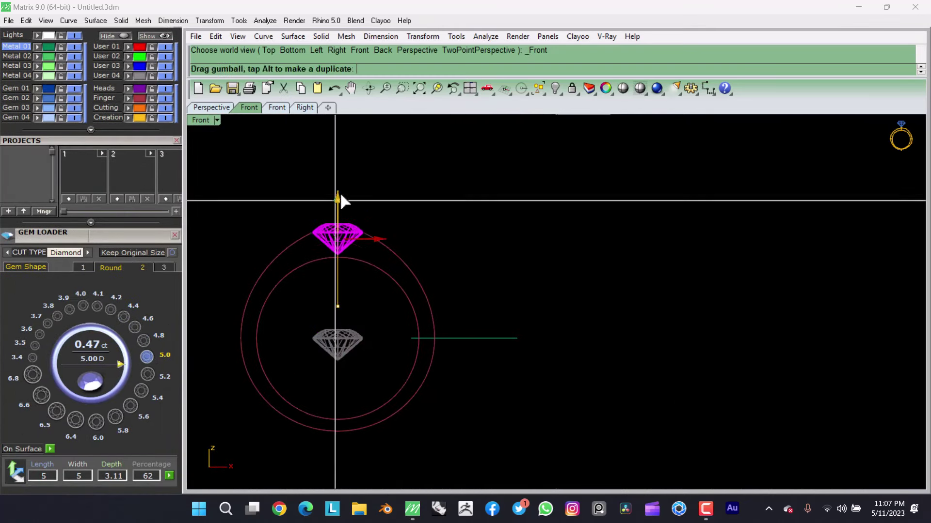
scroll(341, 187, up, 2)
Step: Take the diamond's profile outline and offset a circle just inside it
middle_click(379, 279)
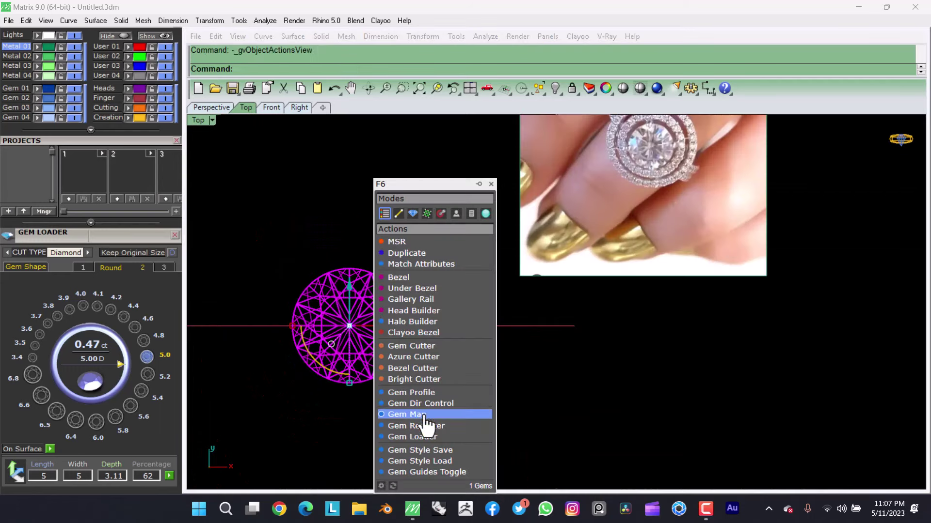
click(422, 475)
click(360, 283)
scroll(360, 284, up, 2)
click(264, 37)
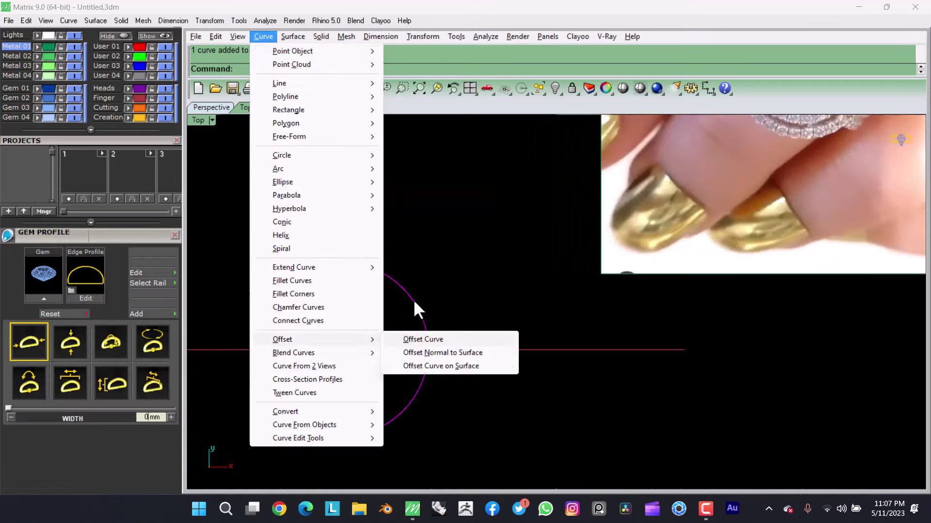
click(427, 337)
scroll(383, 284, down, 2)
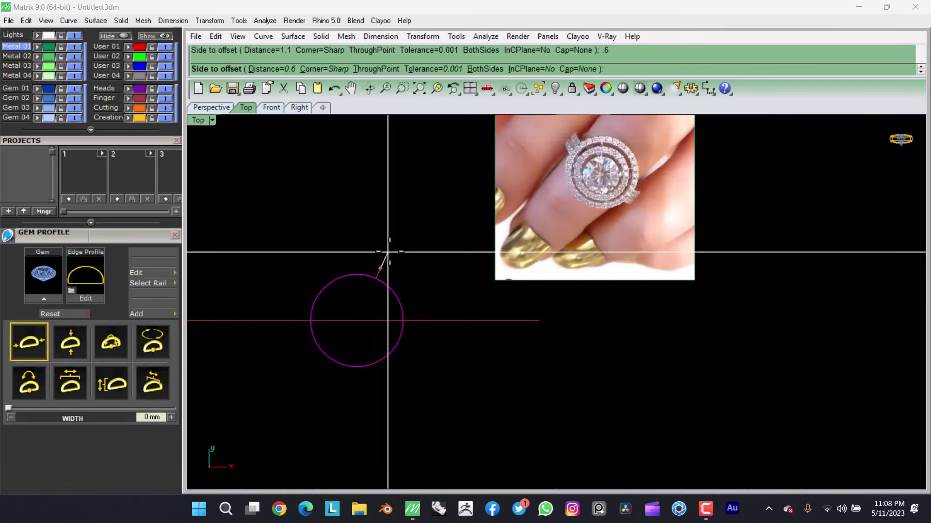
click(371, 291)
scroll(368, 290, up, 3)
Step: Add larger concentric offset circles outside the gem, including one at 0.7 mm
right_click(413, 293)
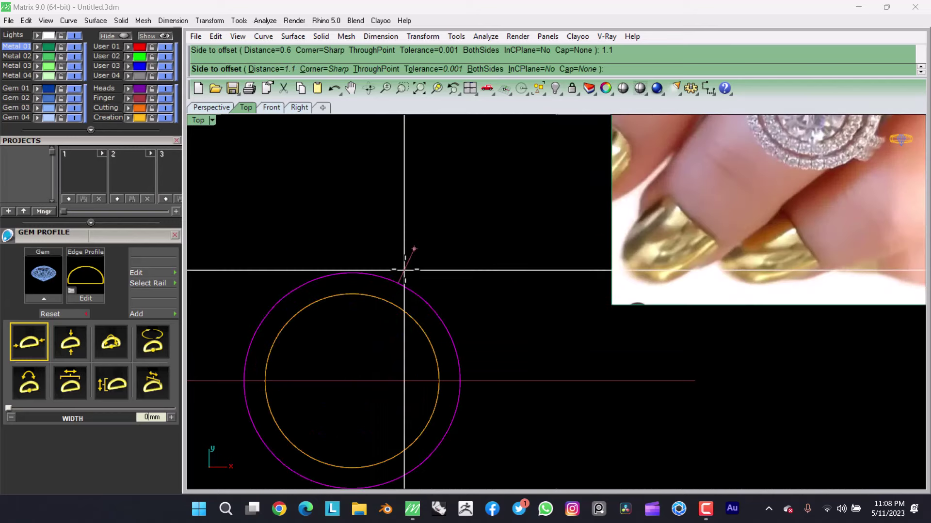
click(407, 260)
scroll(412, 291, down, 2)
right_click(414, 316)
scroll(456, 289, up, 3)
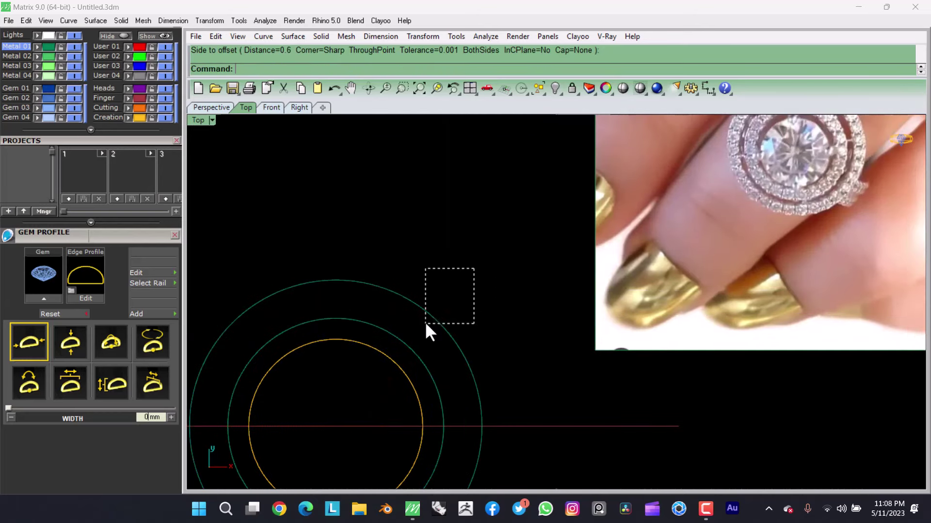
text(.7)
key(Return)
click(456, 308)
right_click(461, 335)
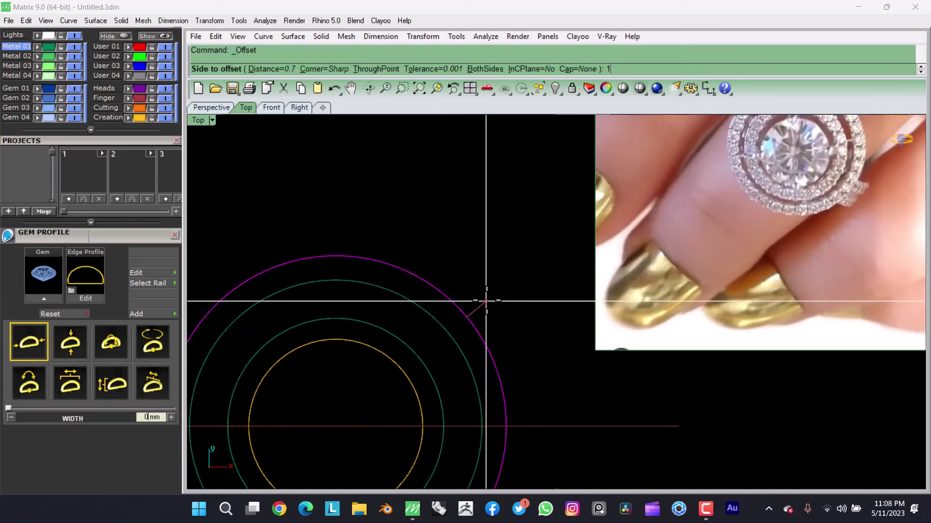
click(490, 301)
Step: Undo an accidental move of the halo circles and add another closed offset curve
scroll(504, 325, down, 4)
scroll(484, 291, up, 5)
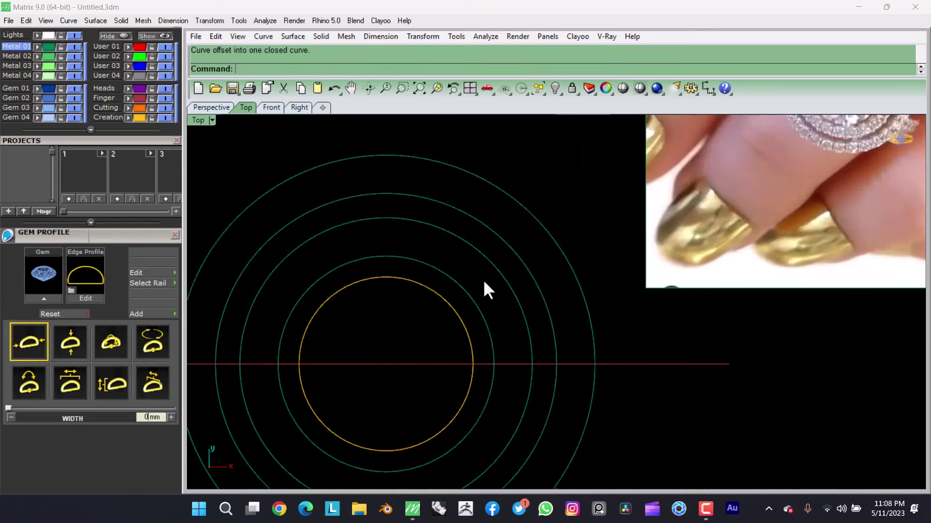
click(437, 298)
drag(438, 297, 487, 253)
key(ctrl+z)
key(alt+c)
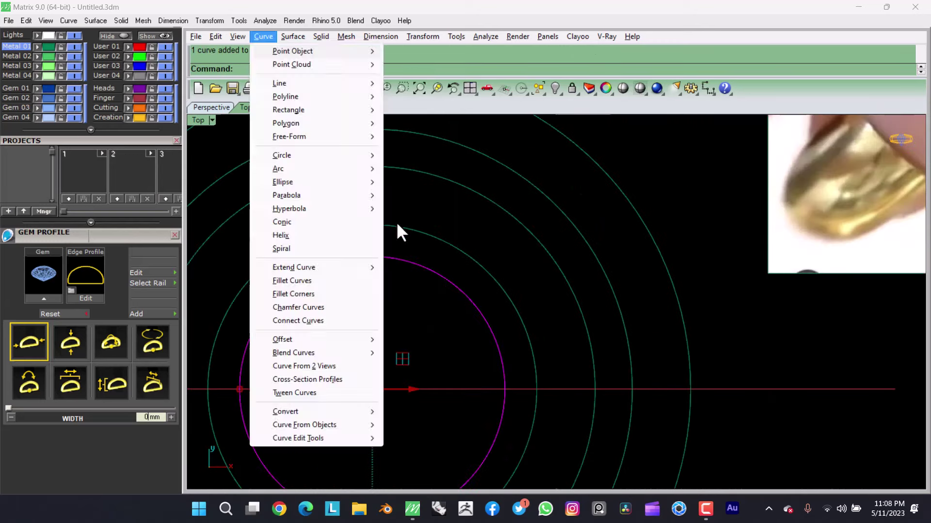
key(o)
click(415, 214)
scroll(465, 287, up, 3)
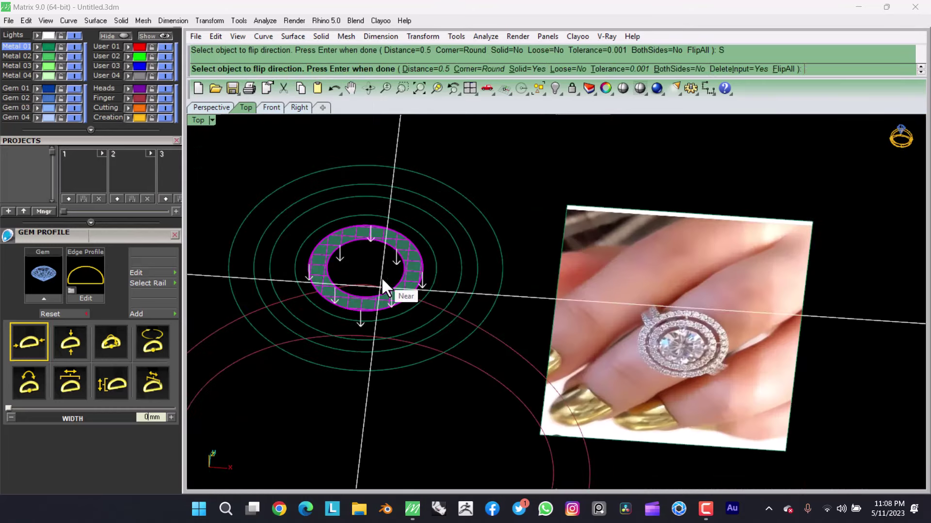
Step: Draw a small circle touching the outer halo curve and extrude it down into a cylinder
key(Return)
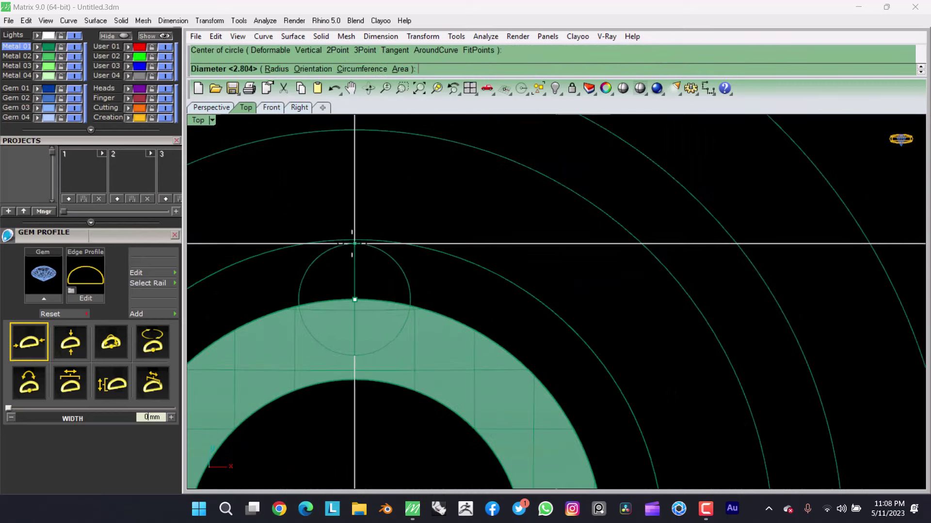
click(354, 241)
click(397, 259)
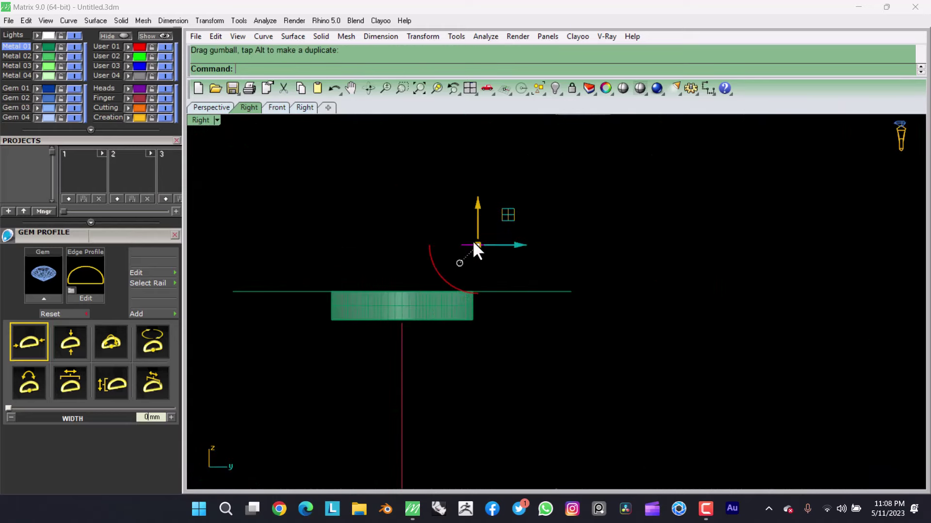
ctrl+drag(472, 239, 488, 365)
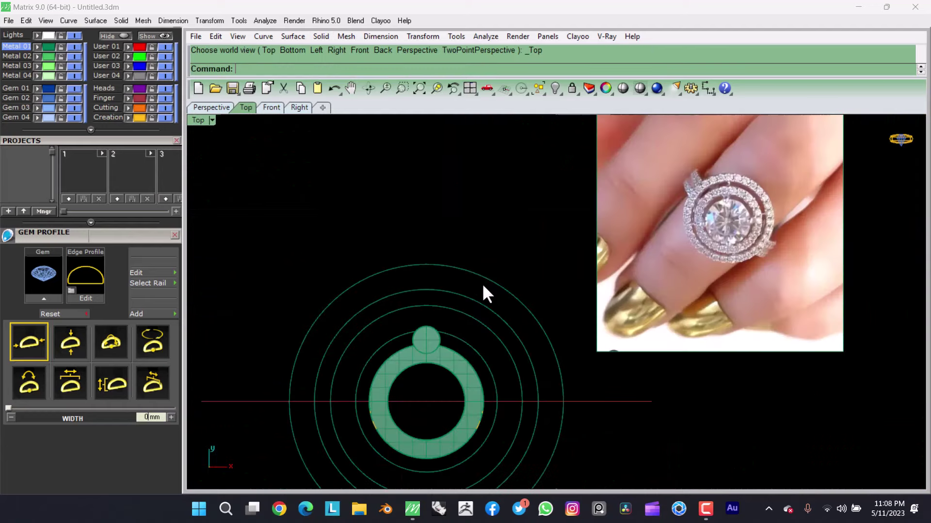
Step: Bend the cylinder's lower end sideways into an L shape
key(b)
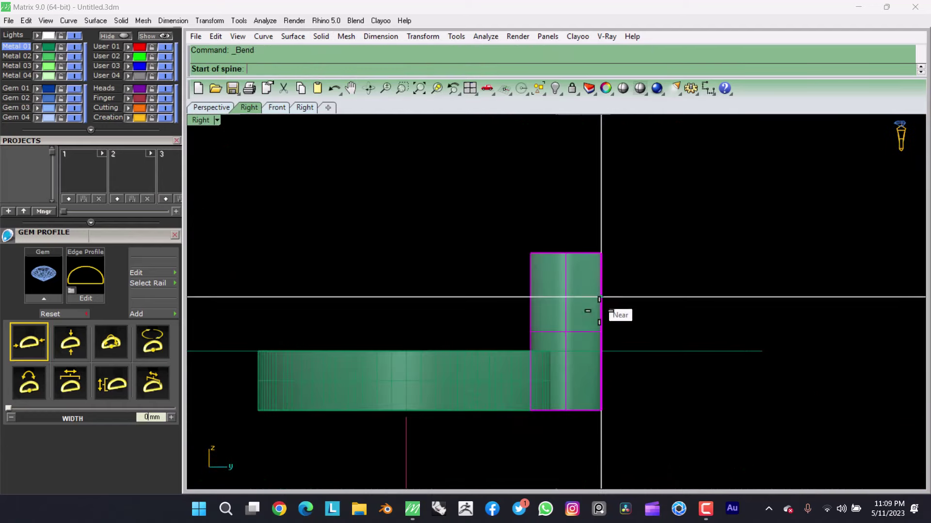
click(587, 312)
click(563, 395)
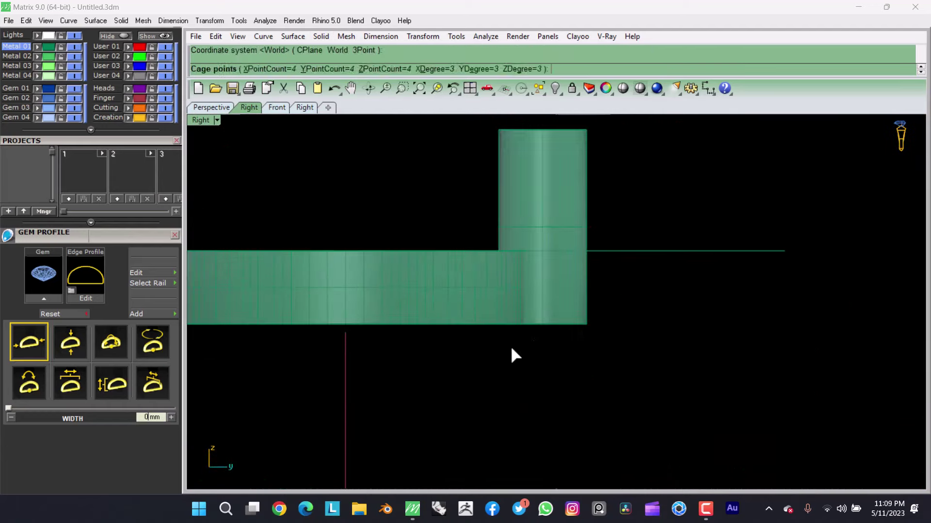
mouse_move(487, 339)
mouse_down()
mouse_move(612, 318)
mouse_move(551, 324)
mouse_up()
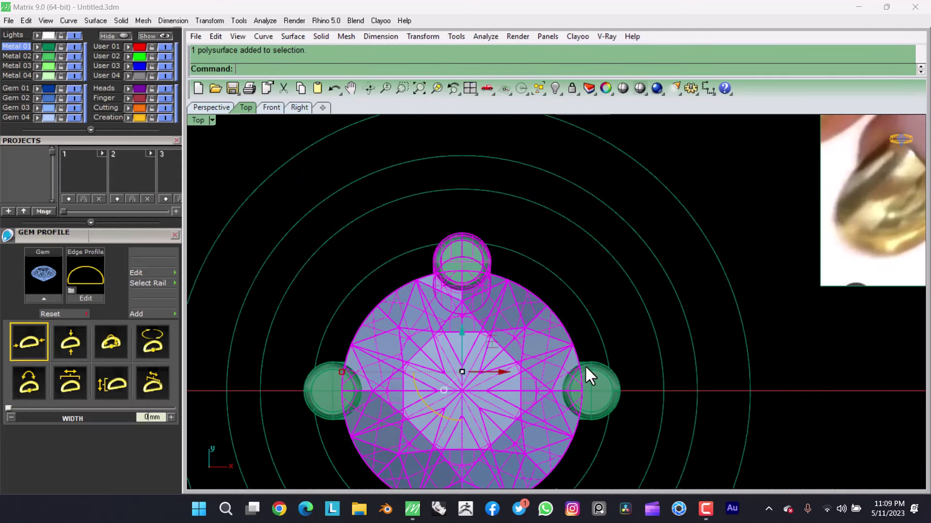
Step: Pick one of the overlapping objects in the four-prong head and gallery
click(586, 370)
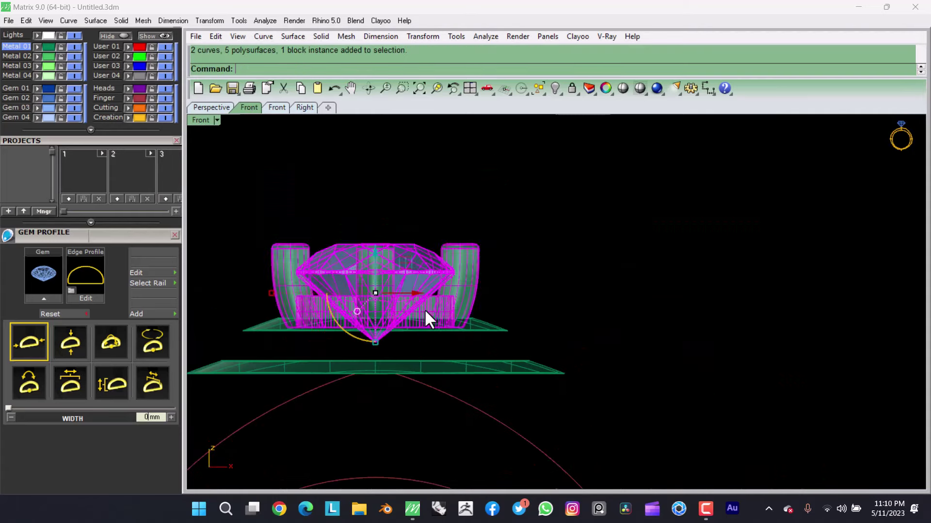
Step: Undo an unwanted extrusion and extrude a slab downward from the magenta curve
click(439, 313)
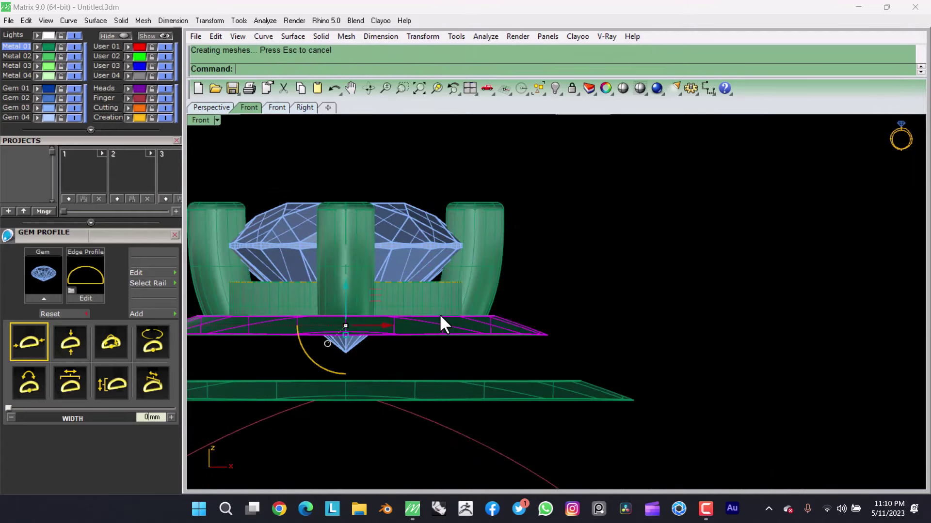
key(ctrl+z)
key(alt+o)
click(485, 254)
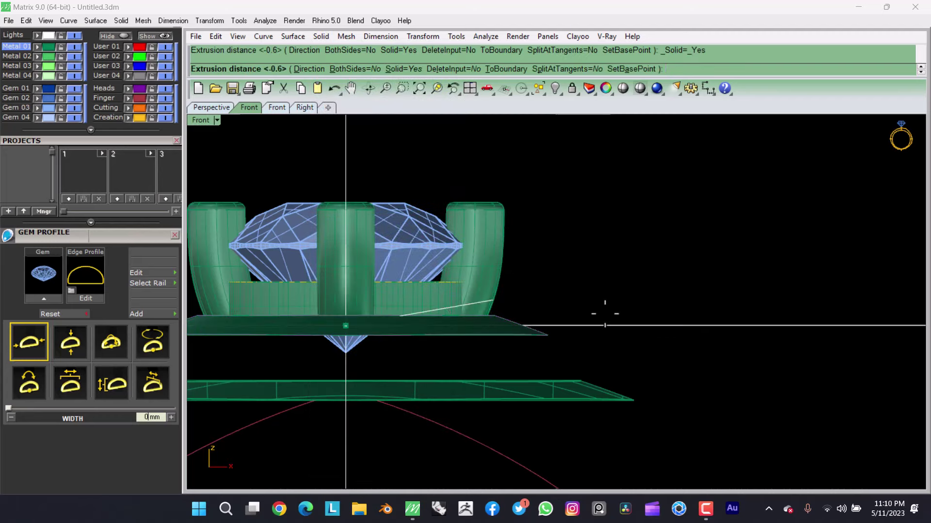
text(-)
click(706, 337)
key(Return)
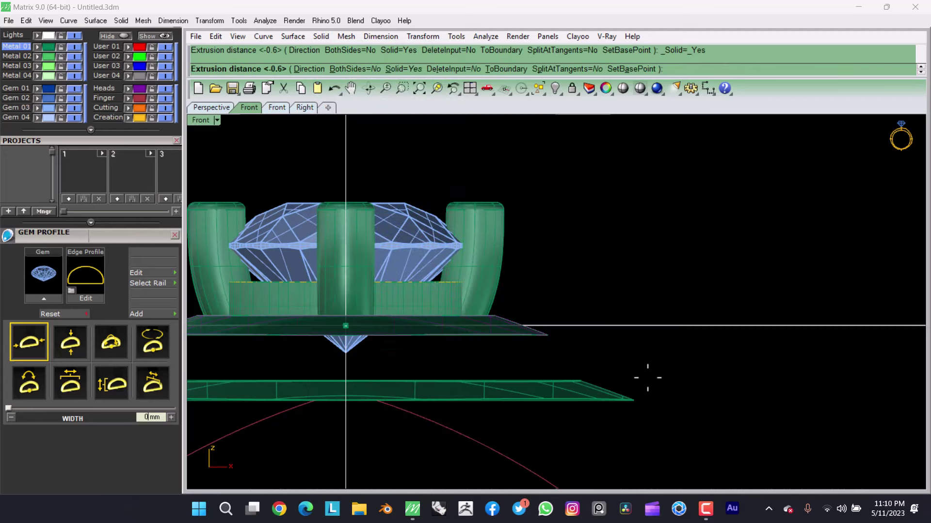
text(D)
click(692, 290)
click(653, 289)
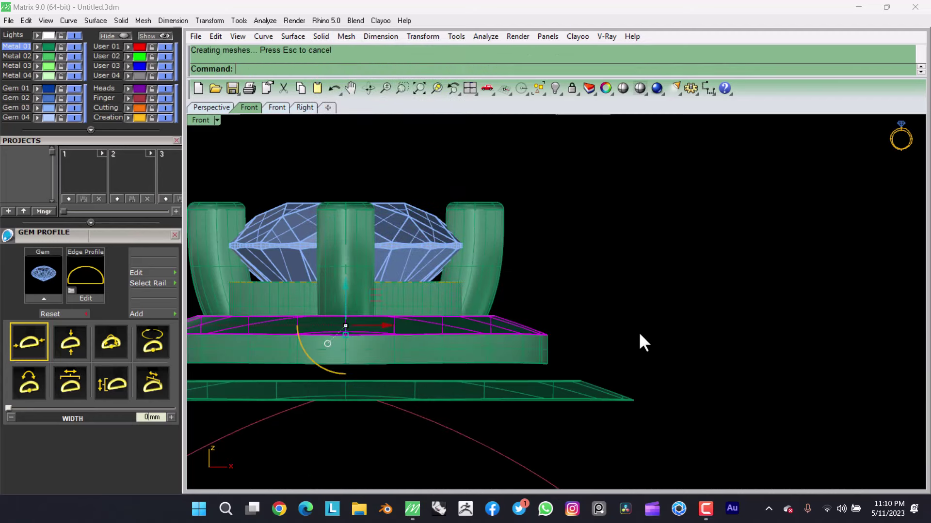
Step: Extrude the flat ring surface into a 0.6 mm solid
right_drag(640, 335, 601, 359)
click(601, 360)
key(alt+o)
key(Escape)
key(Return)
text(.6)
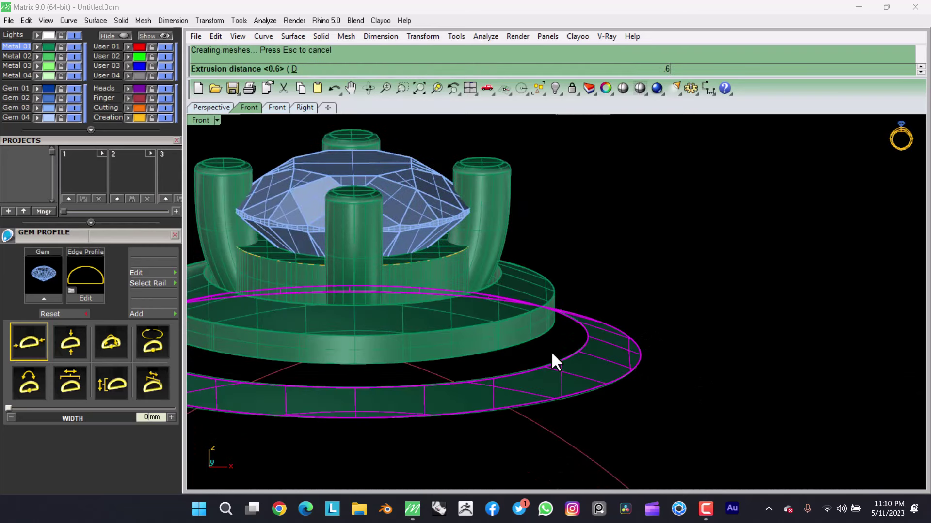
key(Return)
key(Return)
key(Return)
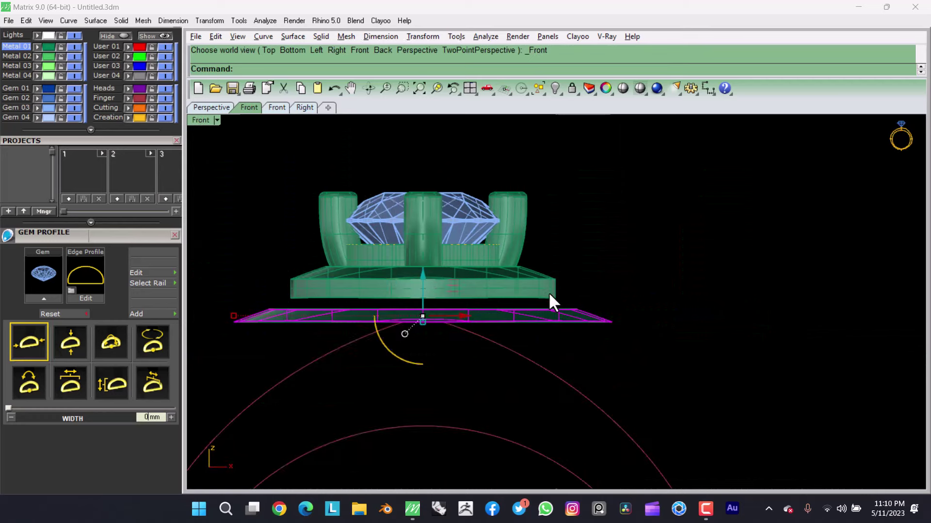
Step: Repeat the solid extrusion and delete the extra slab
key(alt+o)
key(Return)
key(Return)
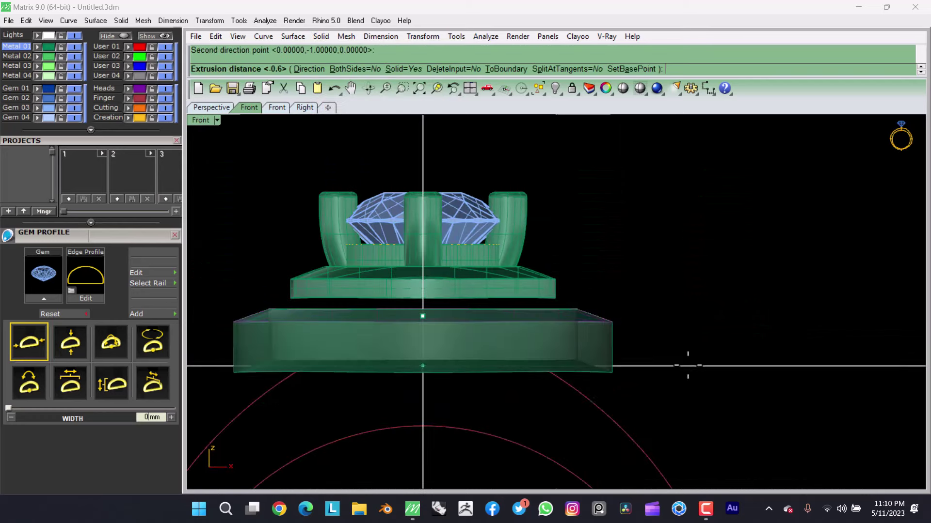
key(Return)
key(Delete)
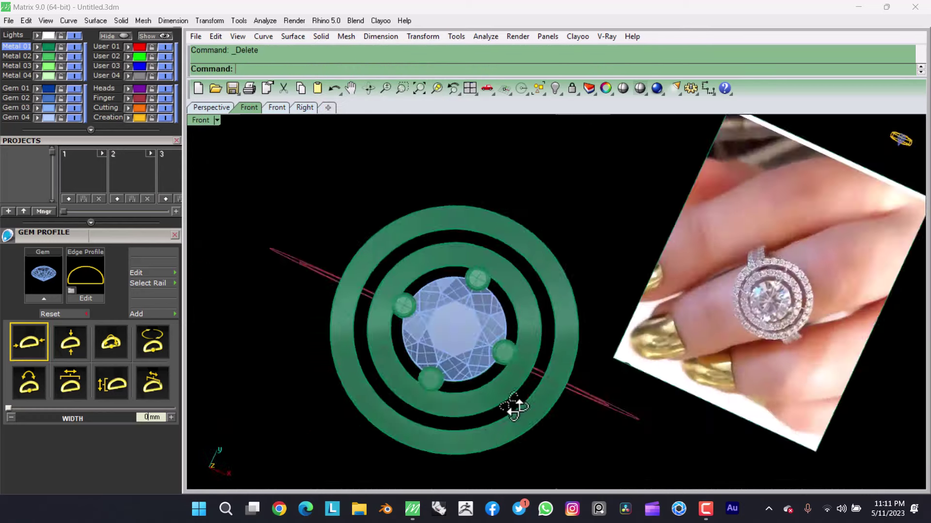
Step: Window-select the head parts and raise them higher above the finger circle
scroll(572, 254, up, 2)
drag(349, 193, 601, 310)
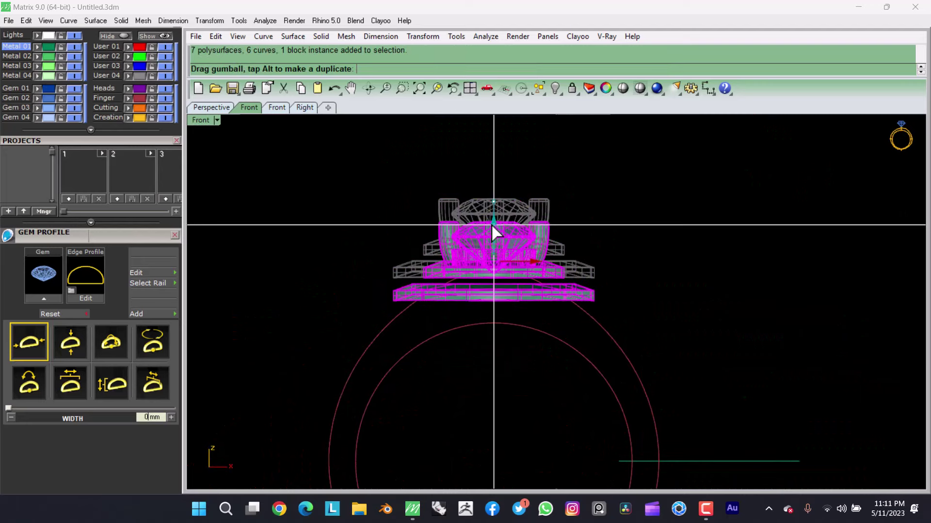
mouse_move(491, 233)
mouse_down()
mouse_move(490, 217)
mouse_move(440, 218)
mouse_up()
scroll(502, 246, down, 2)
scroll(467, 237, up, 4)
Step: Draw a vertical line through the ring centre, cancelling a stray Trim
key(Escape)
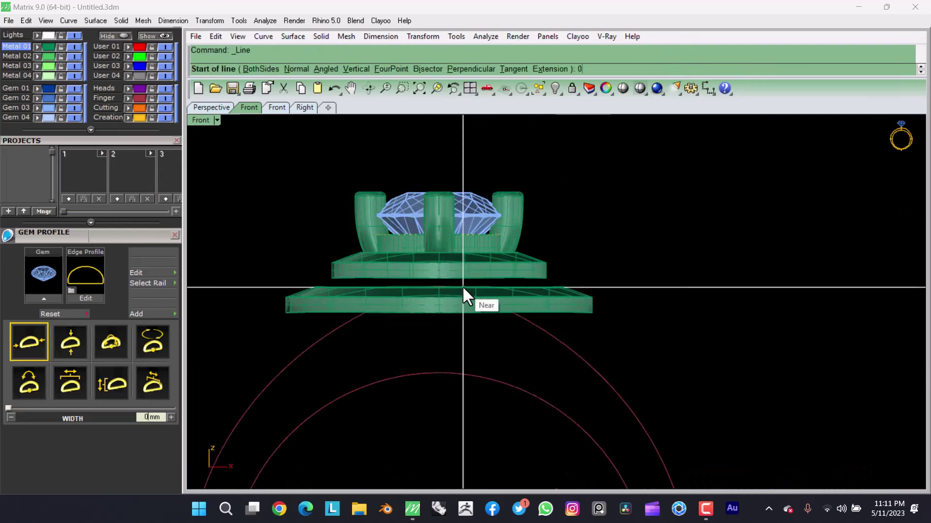
click(461, 286)
scroll(463, 291, down, 2)
click(476, 380)
text(trim)
key(Return)
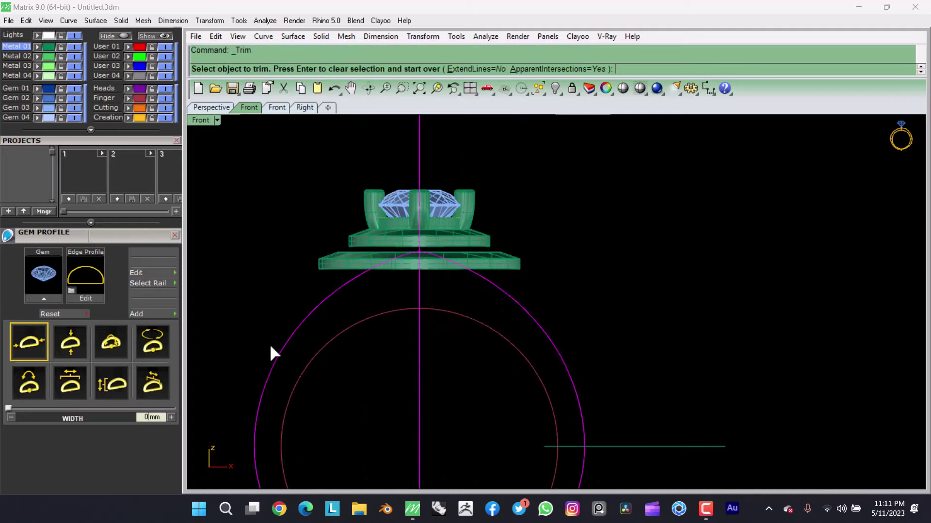
key(Escape)
Step: Split the finger-size circle at a point near the top
key(alt+e)
text(tp)
key(Return)
scroll(492, 281, up, 3)
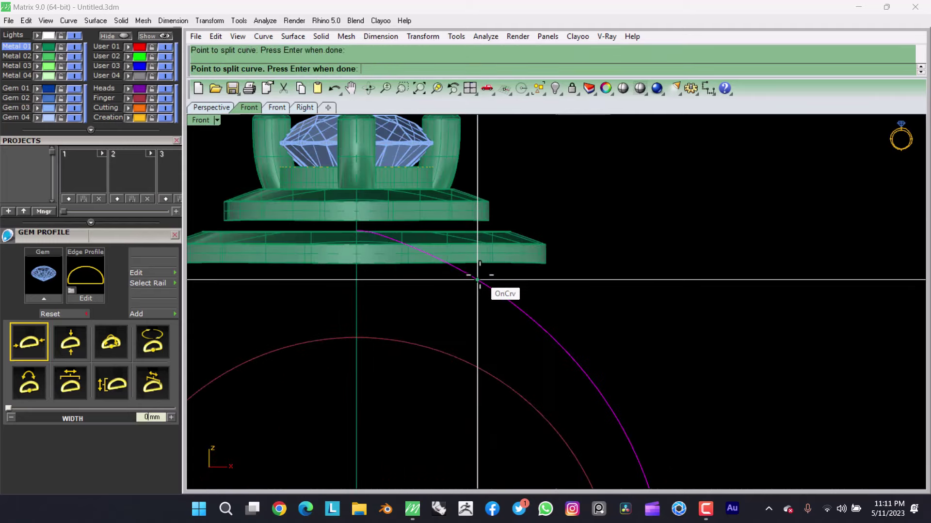
click(477, 280)
key(Return)
Step: Rebuild the shank segment of the circle to 6 points
click(505, 314)
text(Rebuild)
key(Return)
text(6)
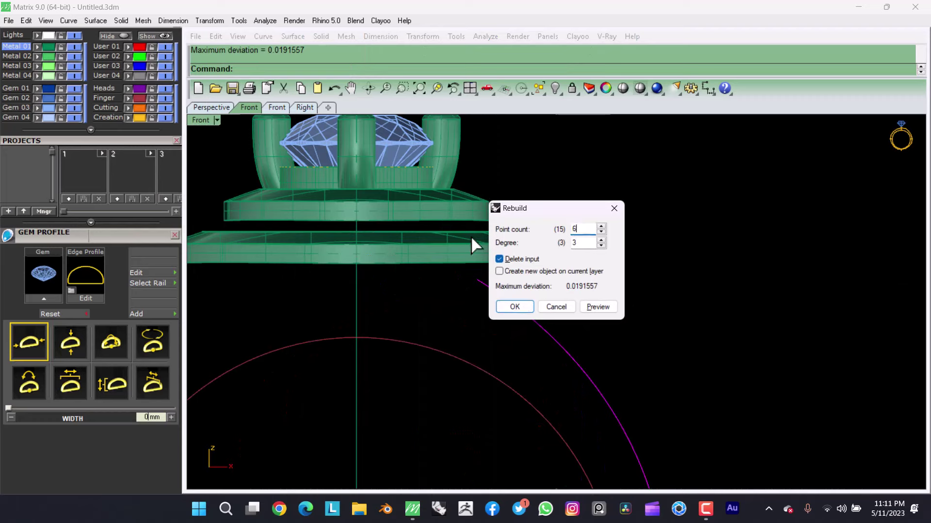
key(Return)
Step: Drag the curve's control points outward to shape the shank
key(F10)
click(473, 249)
drag(501, 245, 560, 226)
scroll(557, 227, down, 1)
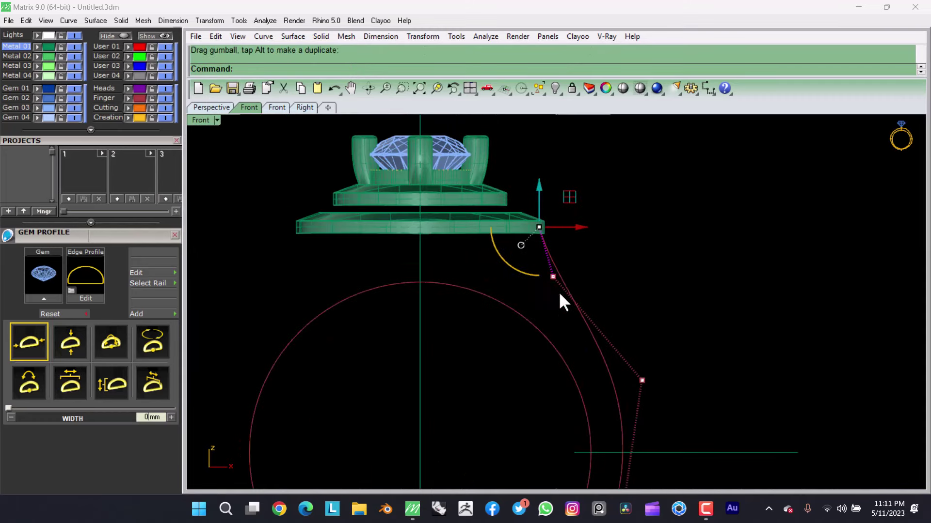
click(553, 277)
drag(552, 277, 579, 249)
scroll(570, 198, up, 3)
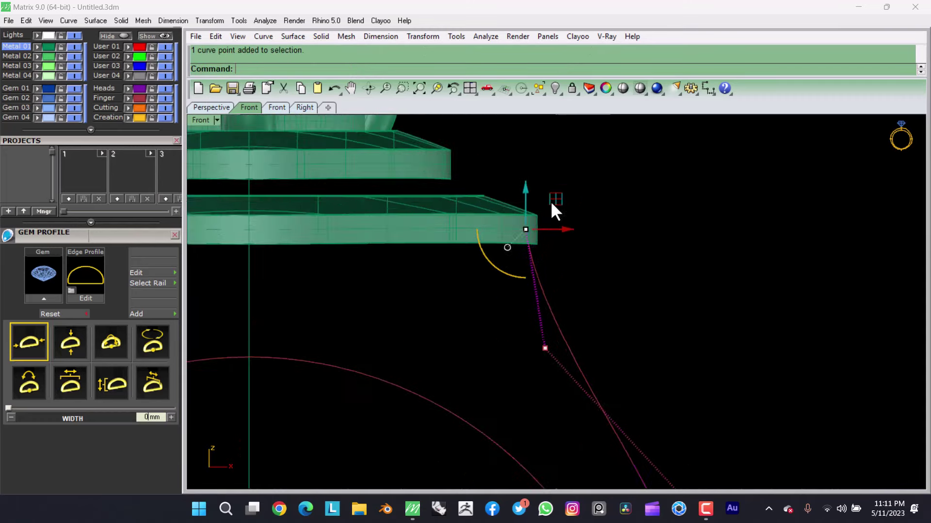
drag(553, 202, 561, 234)
scroll(543, 271, down, 3)
Step: Rebuild the curve again and fine-tune its lower control points around the circle
key(Return)
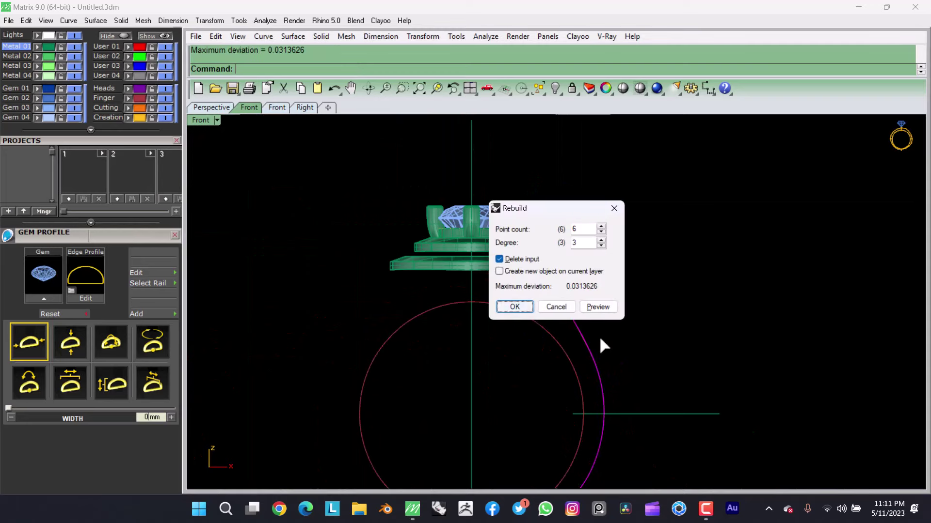
key(Return)
key(F10)
click(568, 252)
scroll(580, 329, up, 3)
drag(601, 338, 661, 292)
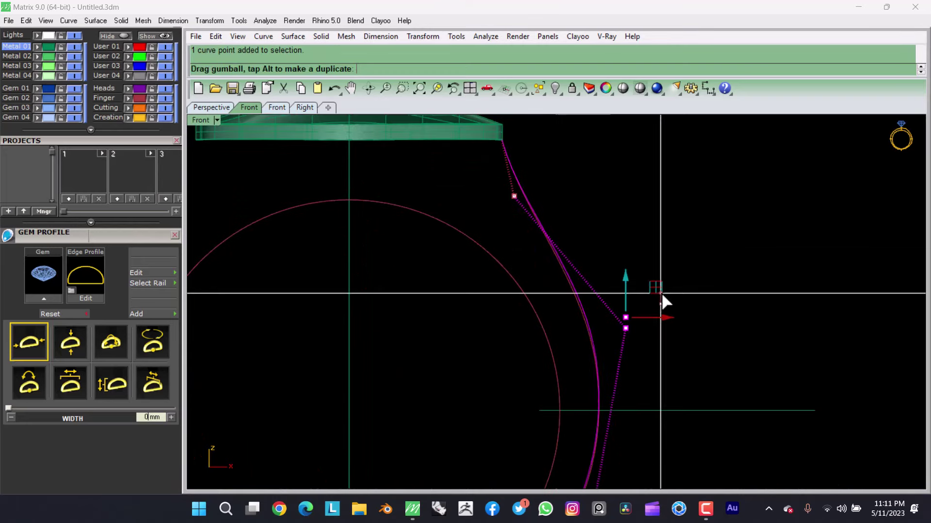
scroll(661, 293, down, 3)
drag(552, 378, 576, 368)
scroll(576, 291, down, 3)
Step: Undo the mirrored copy and extrude the shank curve both sides by 0.8
click(566, 271)
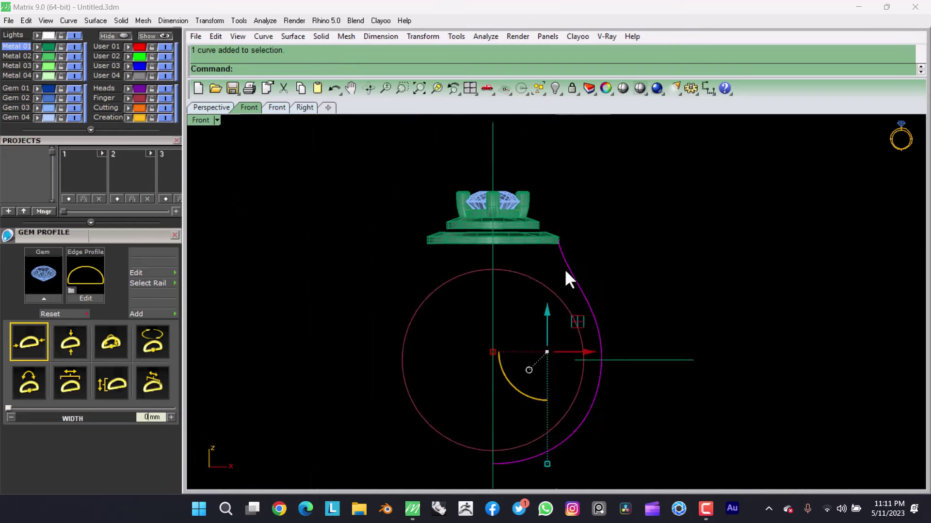
key(ctrl+z)
scroll(559, 283, up, 3)
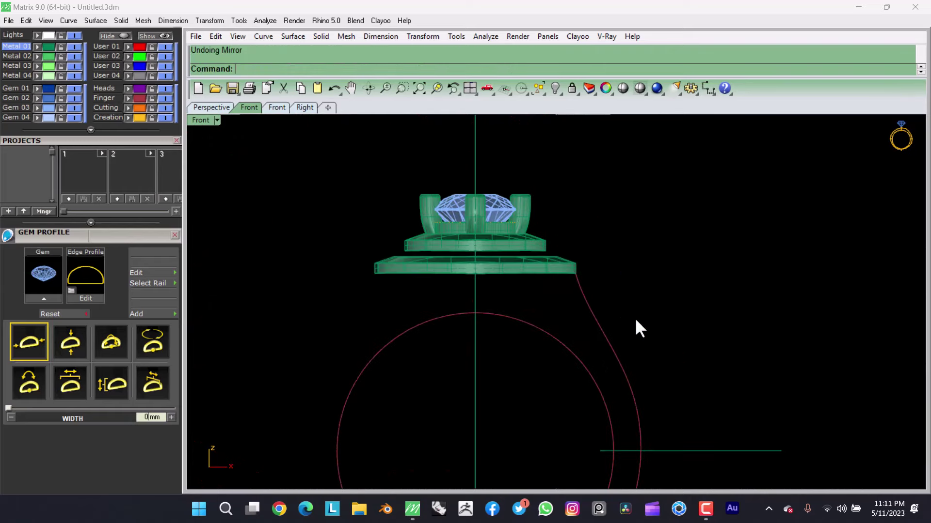
click(601, 322)
text(B)
key(Return)
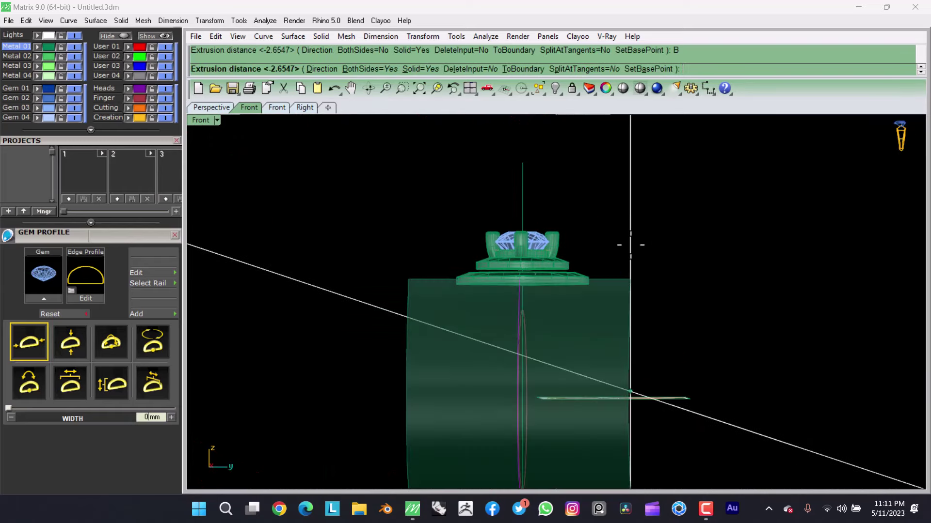
text(0.8)
key(Return)
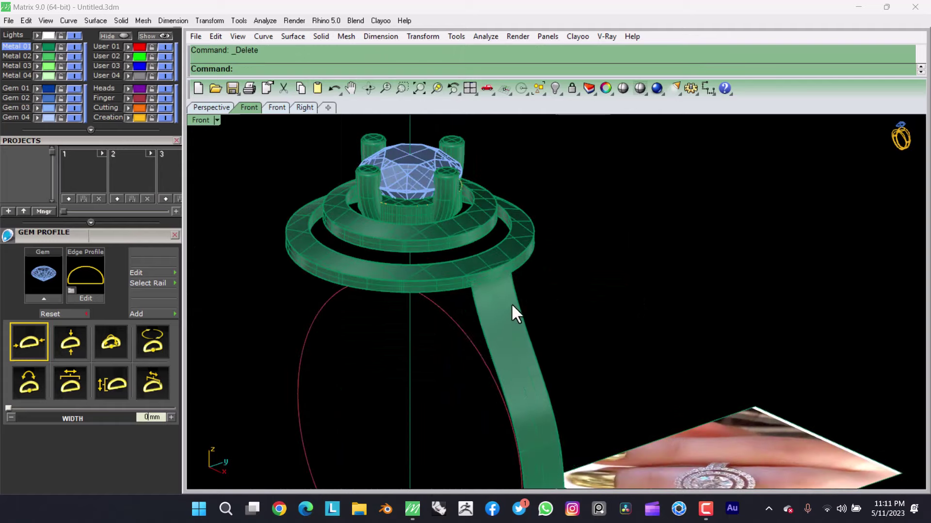
Step: Move the shank's top edge up to meet the halo
scroll(511, 303, up, 3)
mouse_move(459, 290)
mouse_down()
mouse_move(598, 249)
mouse_move(532, 347)
mouse_up()
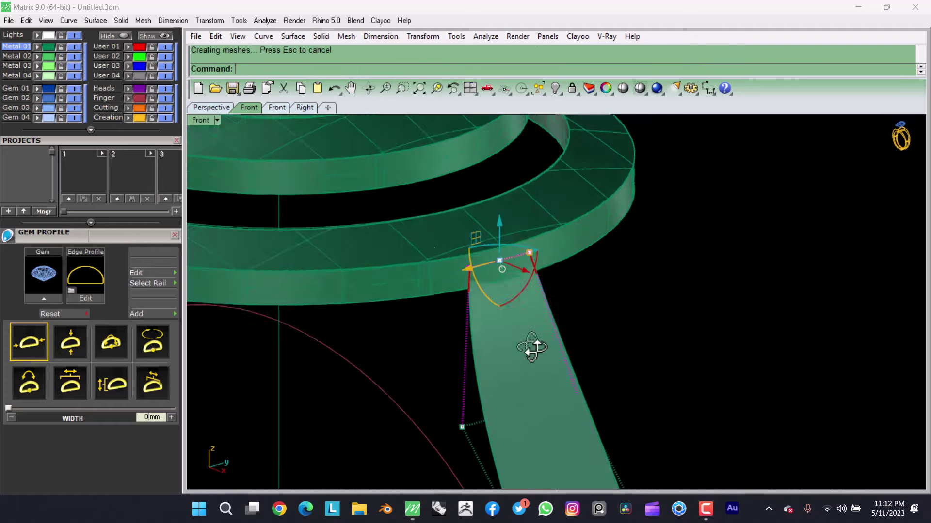
scroll(532, 347, down, 5)
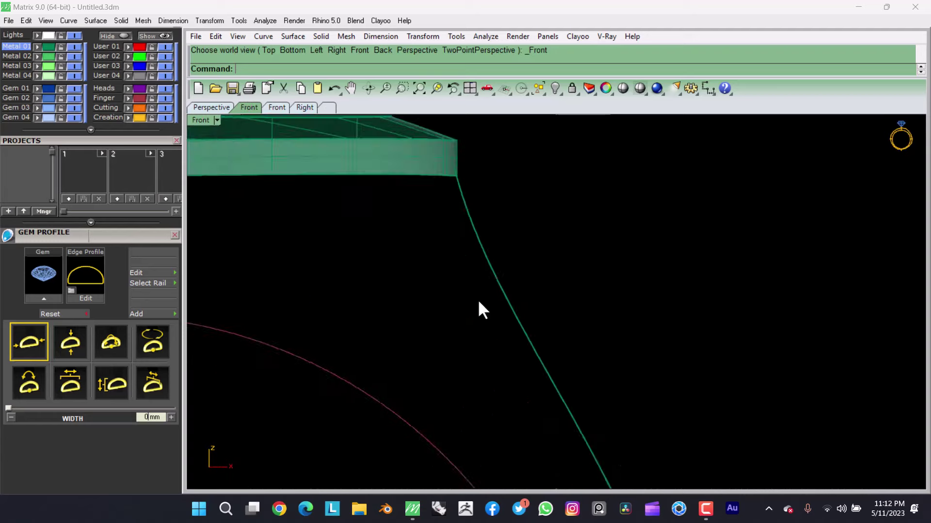
Step: Offset the shank surface 1 mm as a solid, then nudge its top edge into place
text(s)
key(Return)
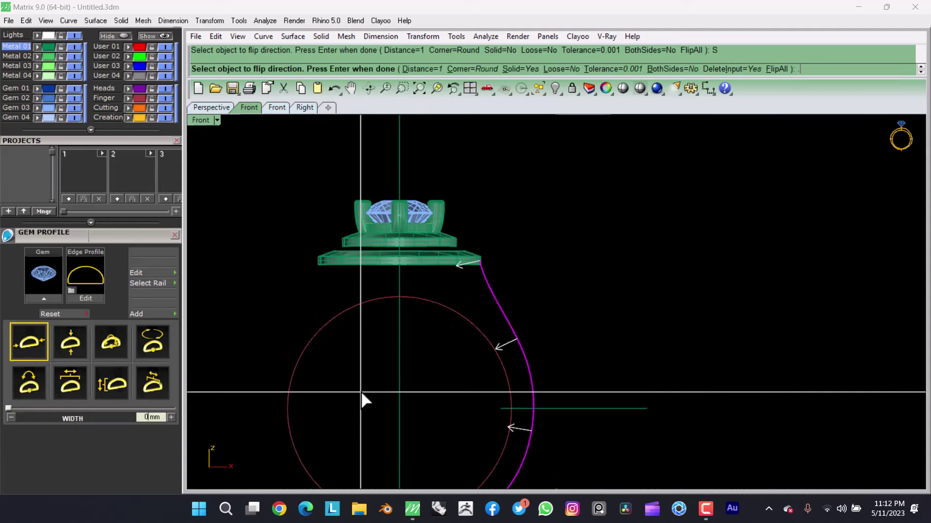
key(Return)
right_drag(426, 363, 364, 319)
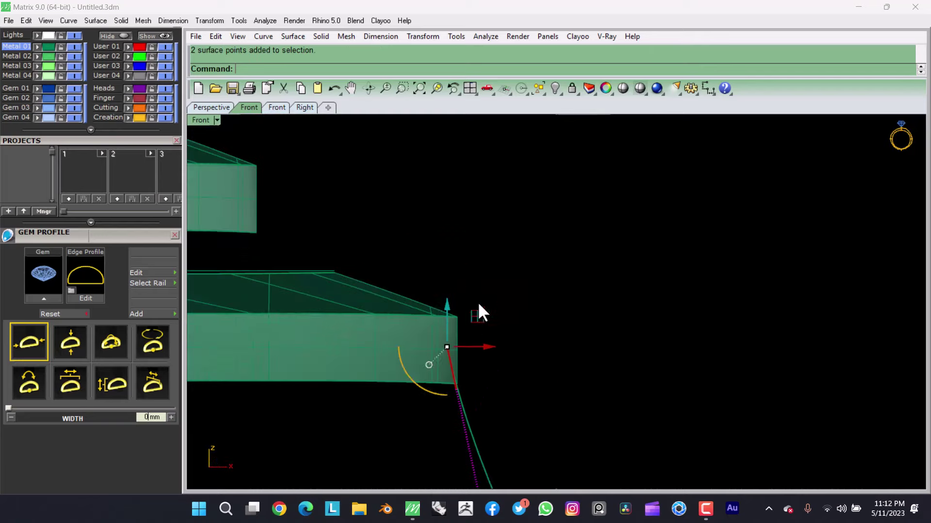
drag(479, 305, 492, 318)
scroll(476, 312, down, 3)
click(539, 349)
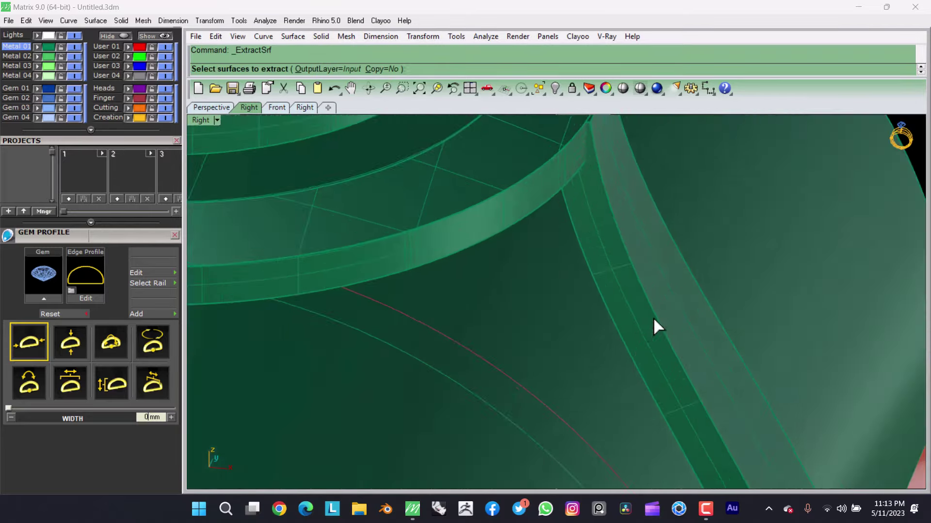
Step: Extract a copy of the shank's side surface, keeping the original
click(383, 69)
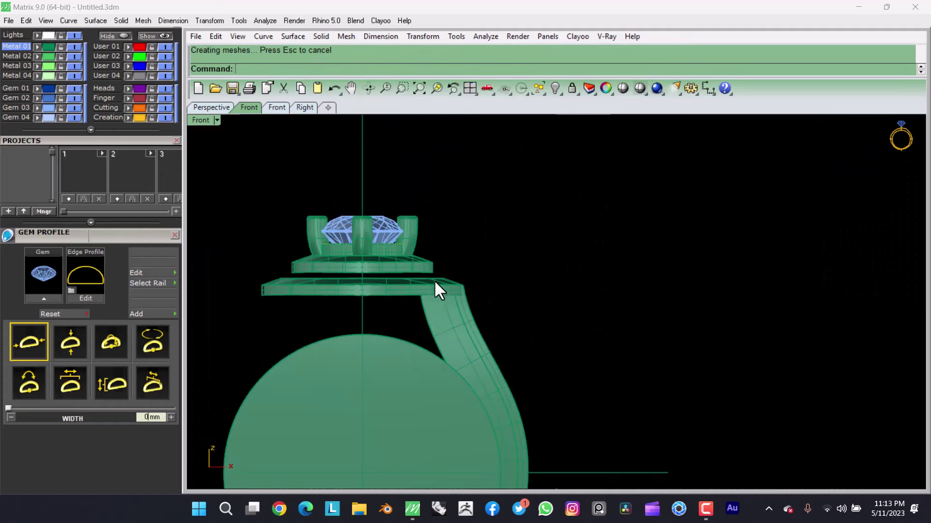
right_drag(434, 288, 458, 333)
click(458, 333)
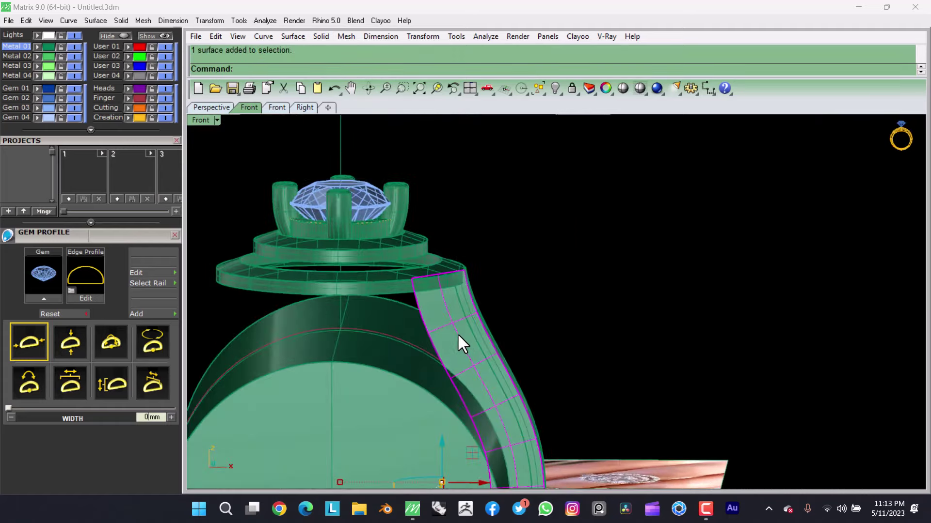
key(ctrl+F3)
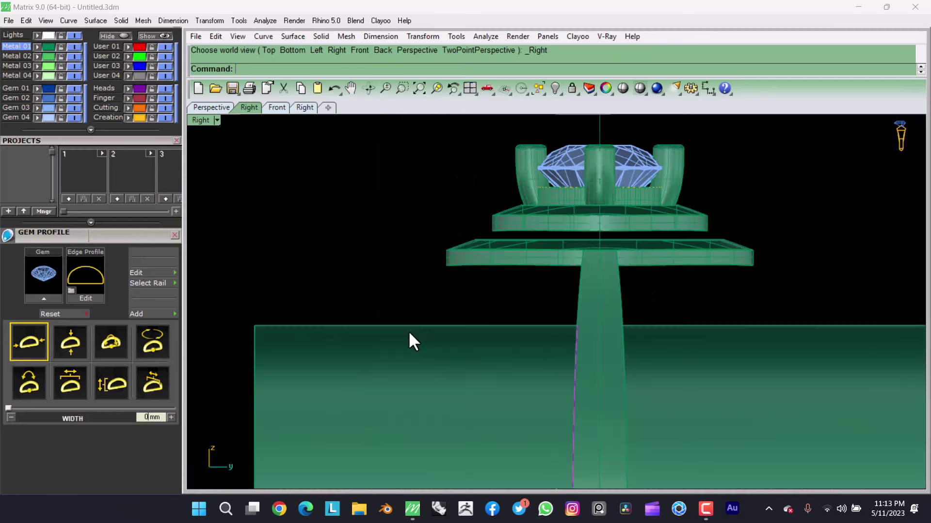
Step: Offset the finger-circle curve outward and build the thin band along it
key(ctrl+F2)
click(418, 324)
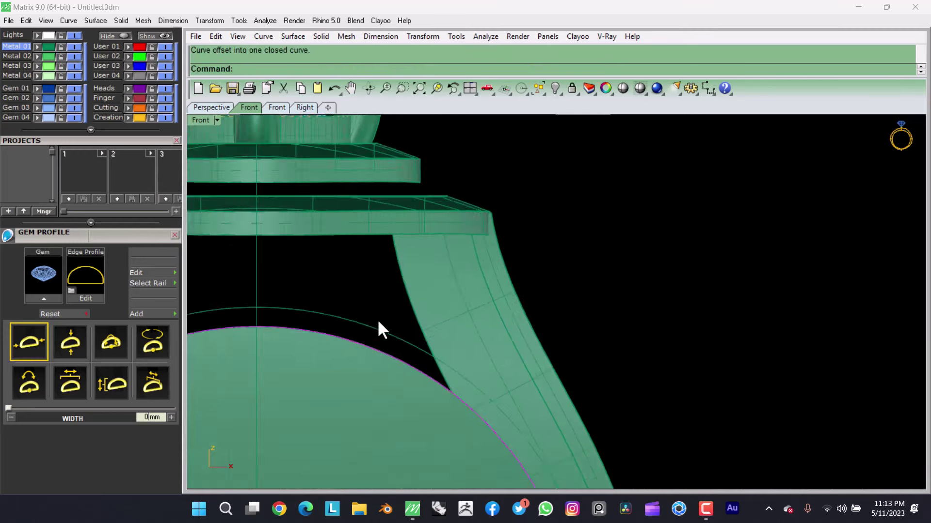
key(Return)
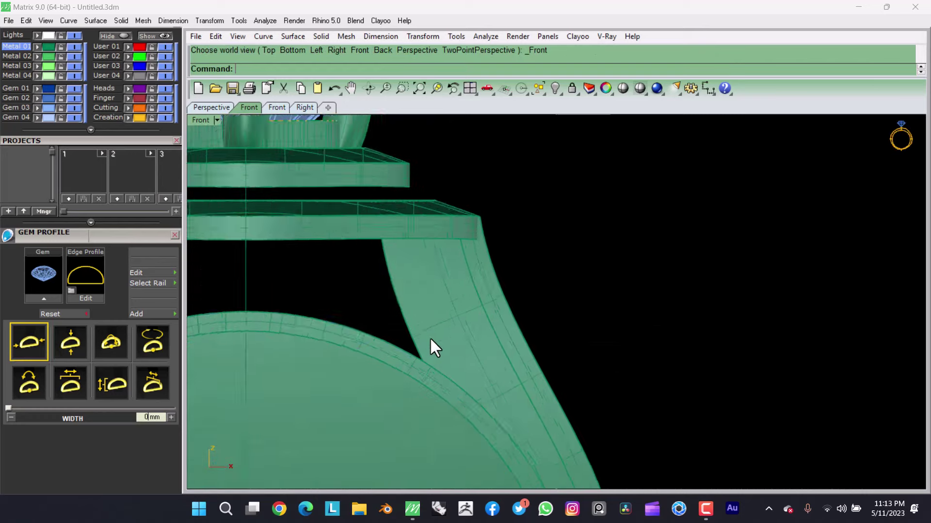
click(430, 335)
scroll(427, 310, down, 3)
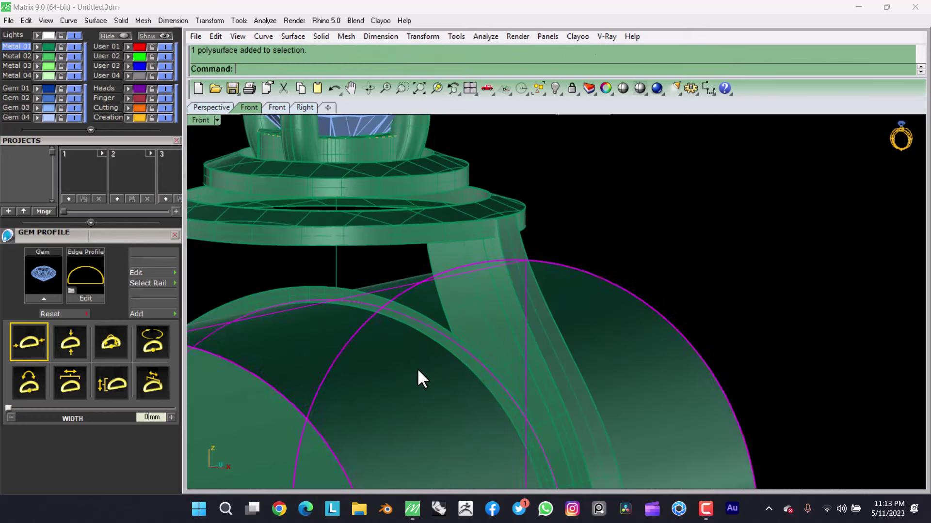
scroll(417, 368, up, 3)
Step: Hide the helper sphere and curves, and select the remaining shank surfaces
click(466, 298)
key(ctrl+h)
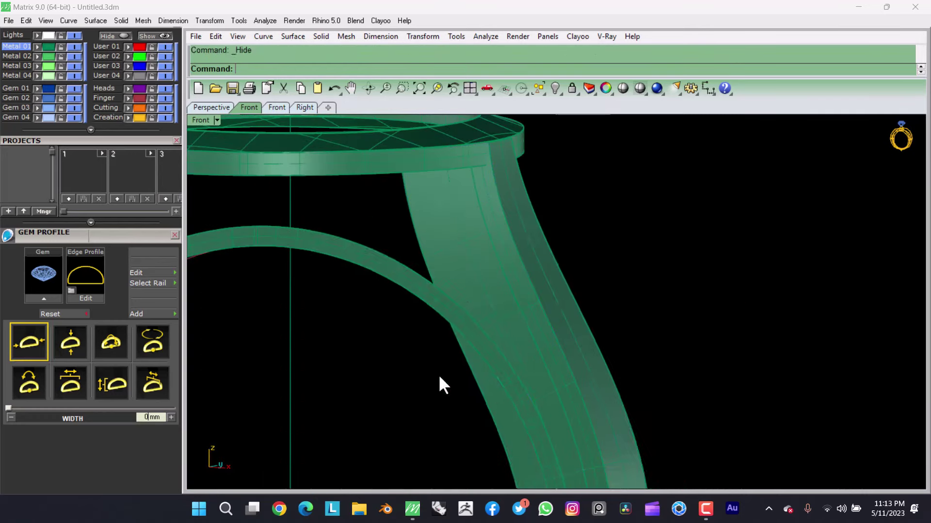
click(491, 380)
scroll(422, 277, down, 3)
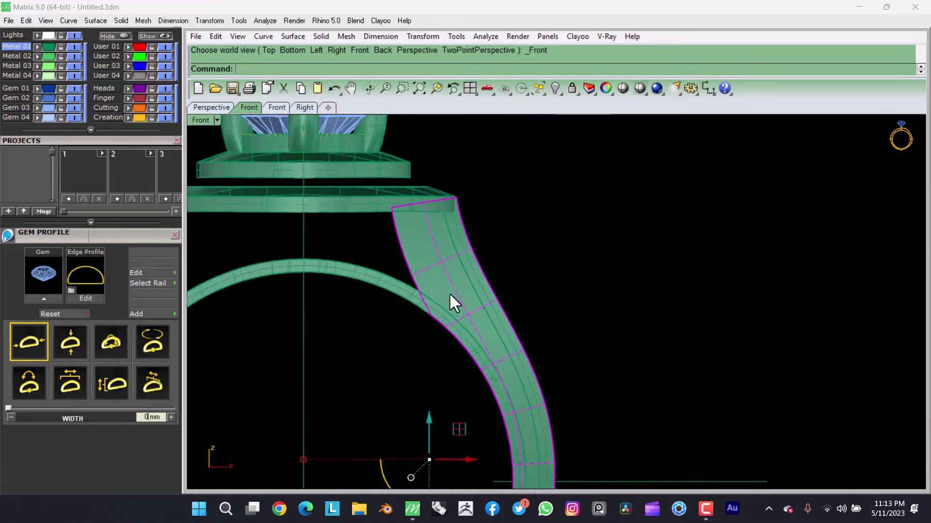
scroll(450, 295, down, 2)
scroll(431, 267, down, 1)
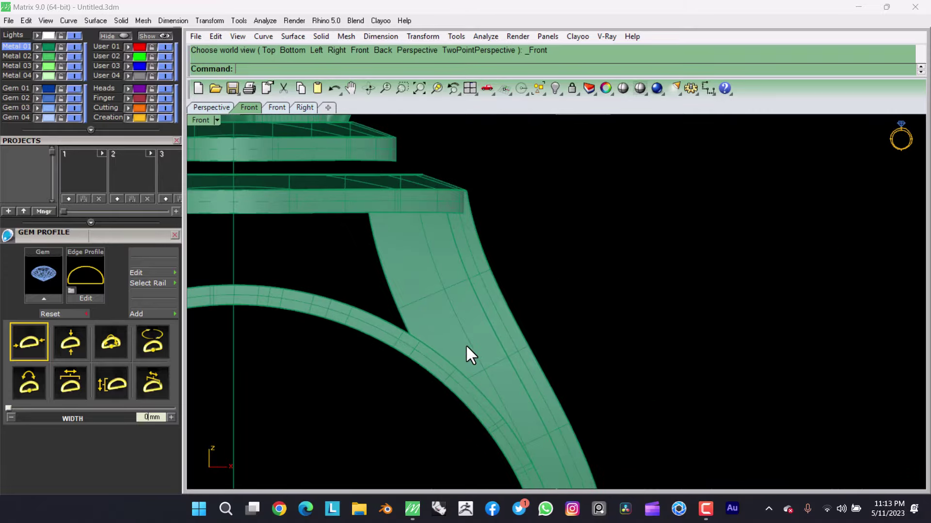
click(423, 310)
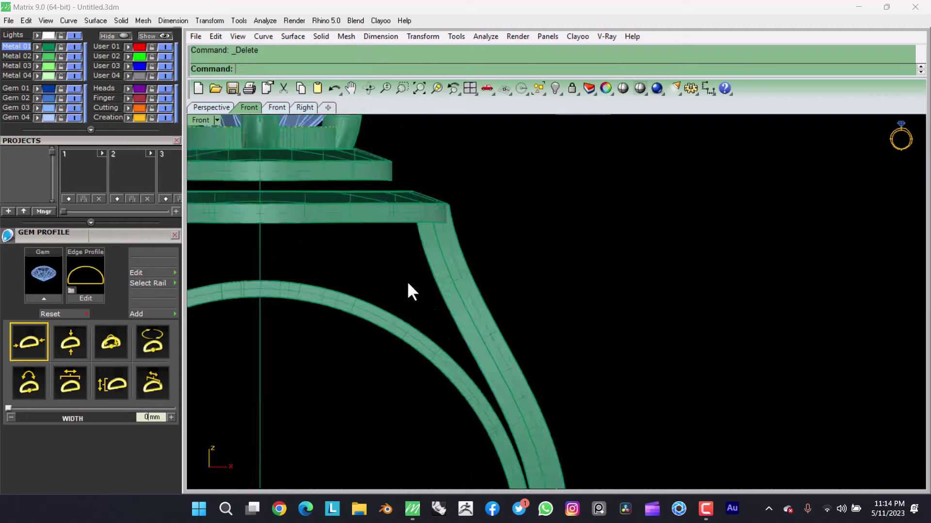
Step: Undo the last split and lock the surrounding ring surfaces
scroll(450, 301, up, 3)
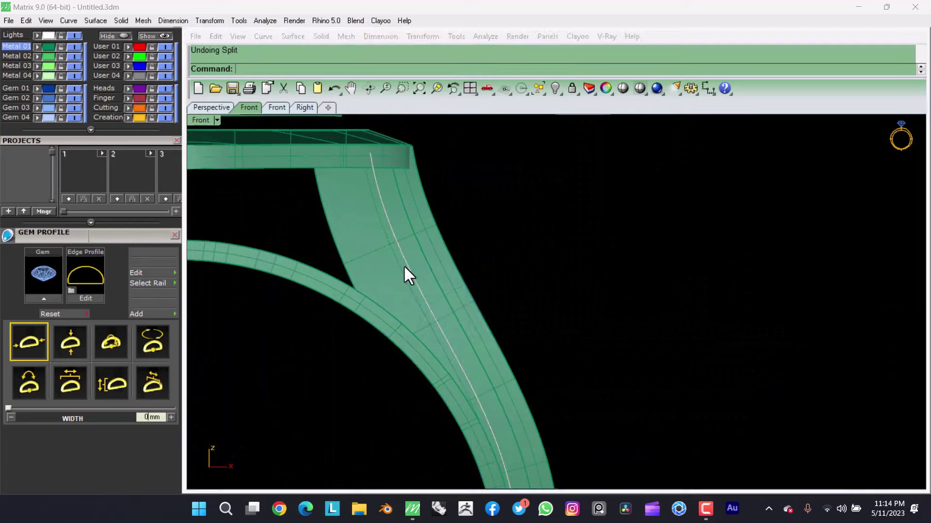
key(ctrl+z)
right_click(572, 93)
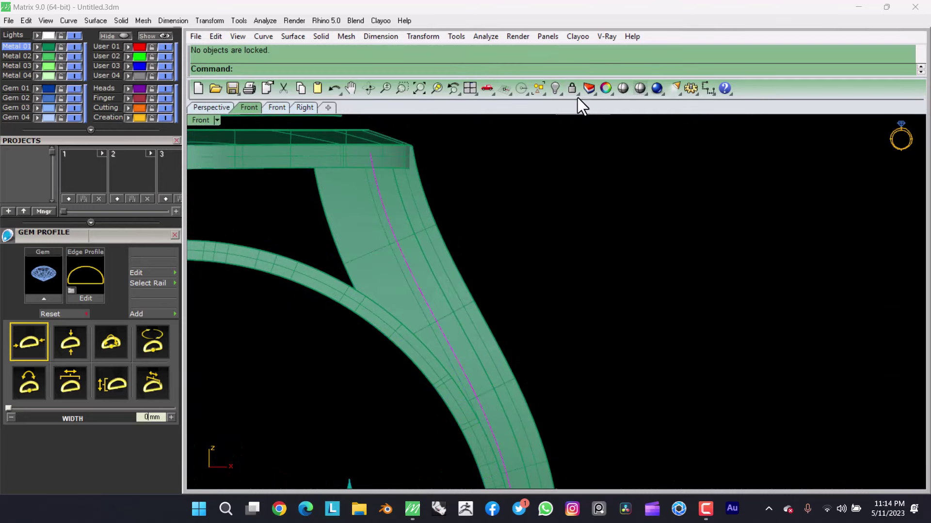
click(625, 111)
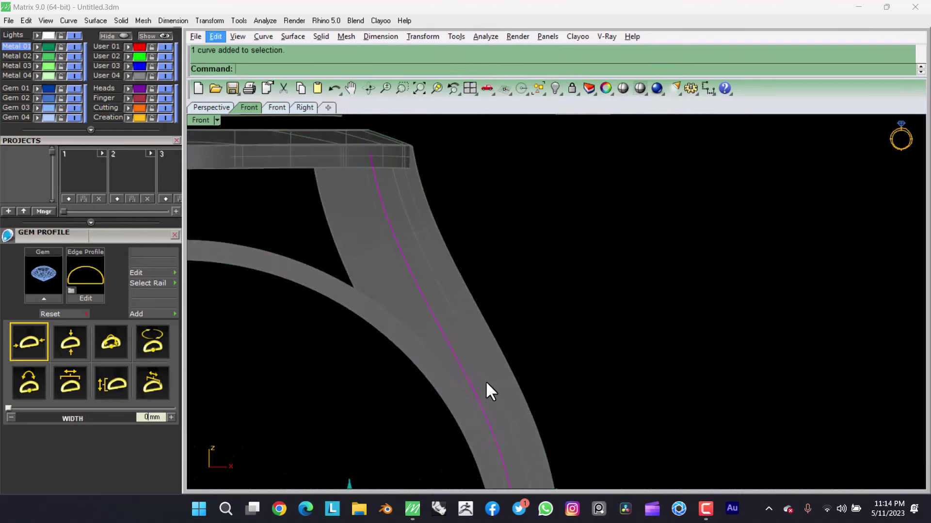
Step: Split the shank rail curve at a point, rebuild it with 6 points, and reshape it
text(p)
key(Return)
text(rebuild)
key(Return)
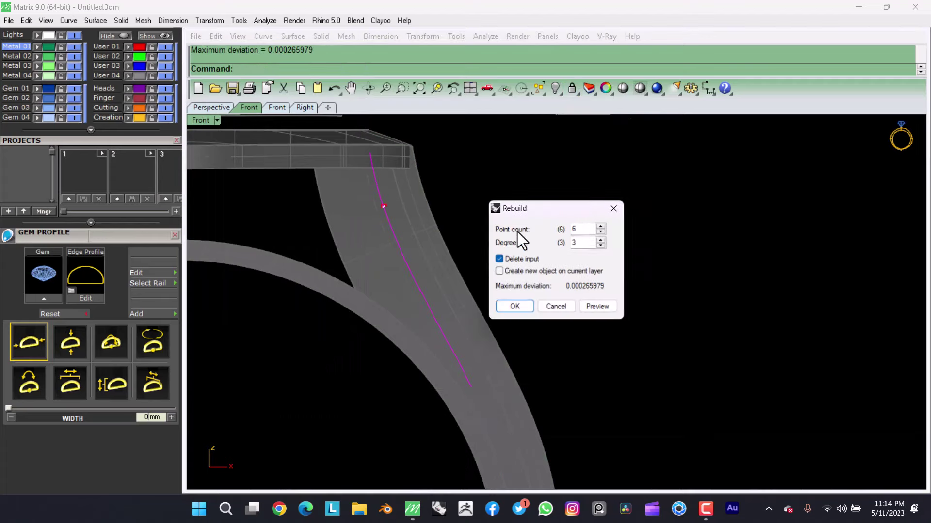
key(Return)
key(F10)
scroll(477, 385, up, 2)
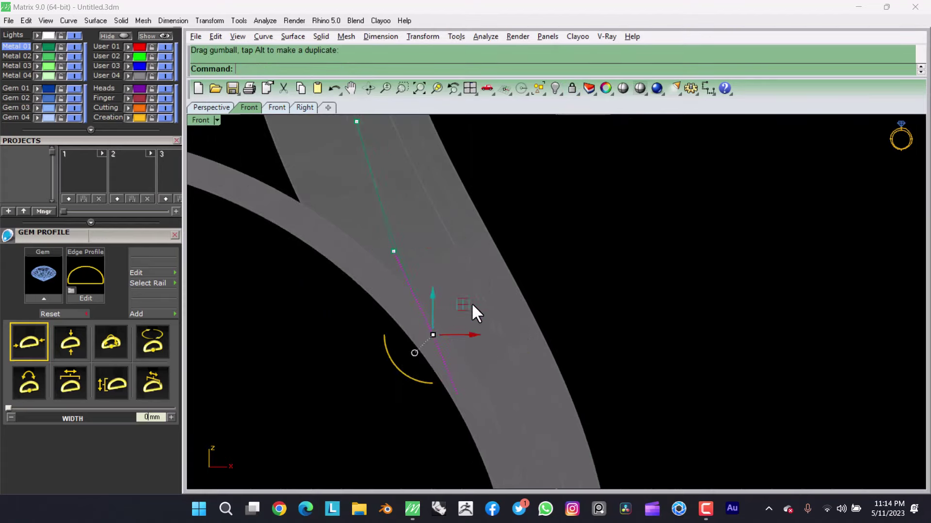
ctrl+shift+right_drag(471, 302, 381, 192)
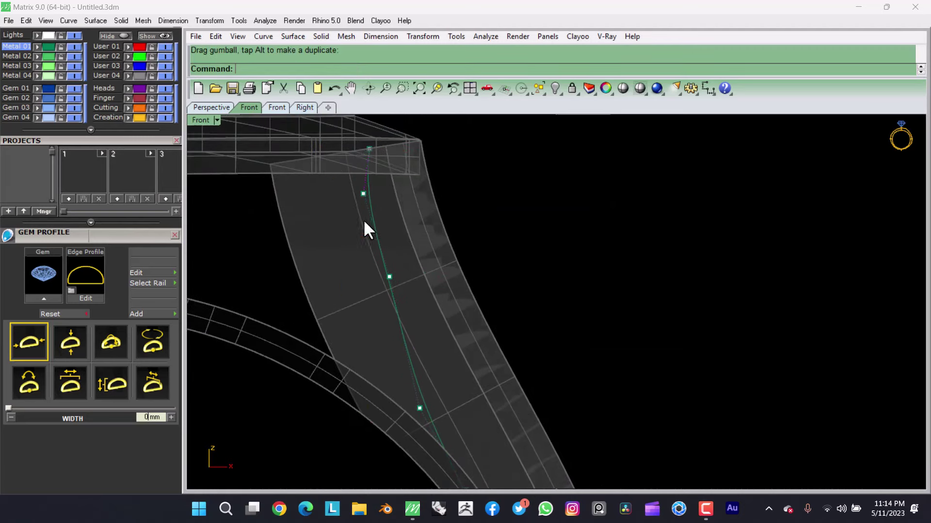
Step: Rebuild the shank rail curve again and raise a point to reshape the arm
click(401, 173)
text(rebuild)
key(Return)
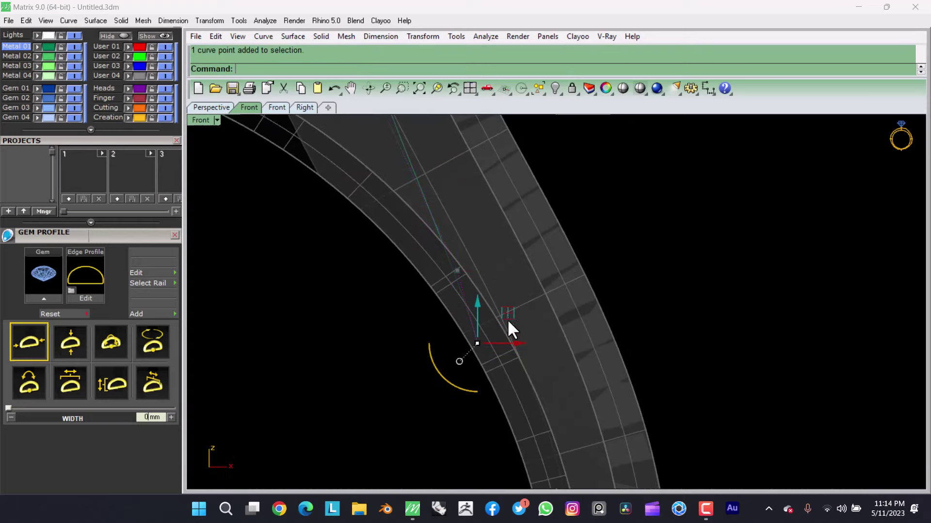
drag(486, 312, 395, 265)
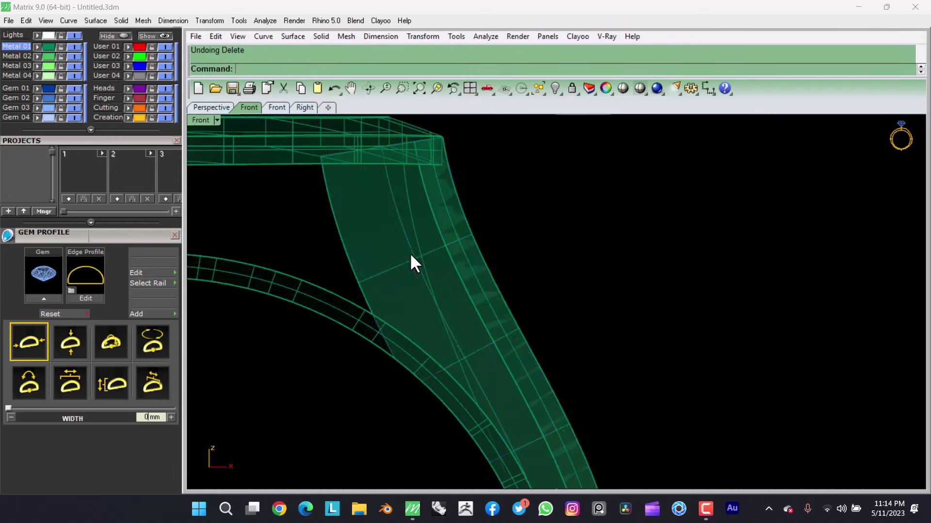
Step: Show the shank arm surface's control points and split it where it meets the lower band
click(432, 286)
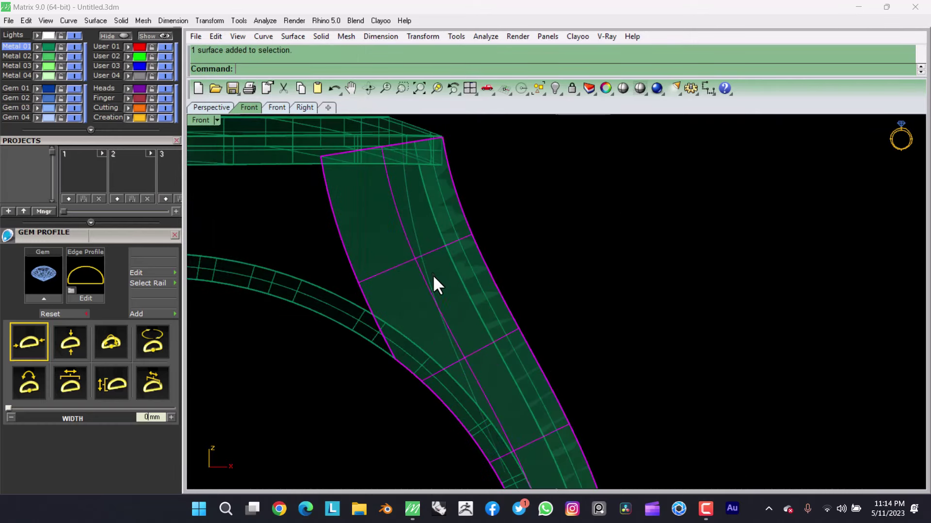
key(F10)
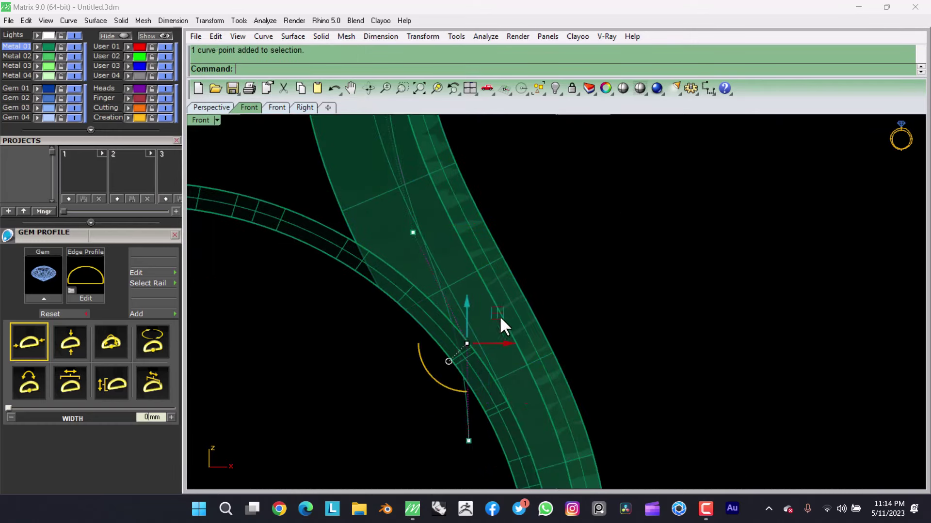
key(ctrl+shift+s)
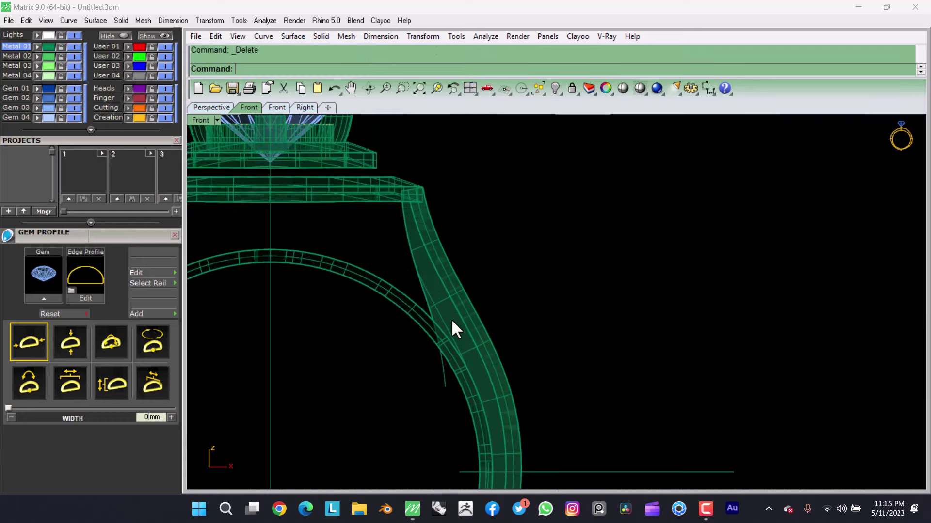
key(Escape)
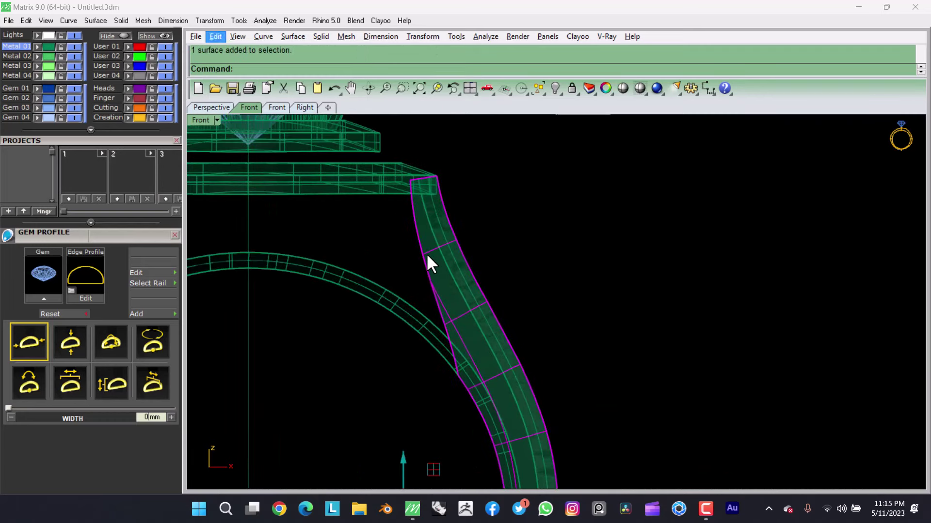
scroll(426, 253, up, 5)
scroll(399, 293, down, 2)
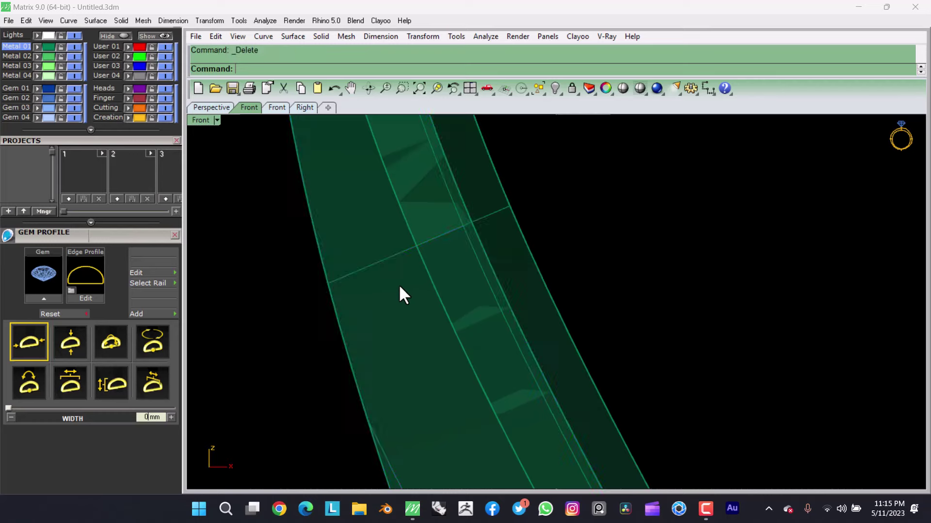
scroll(344, 295, down, 5)
click(345, 297)
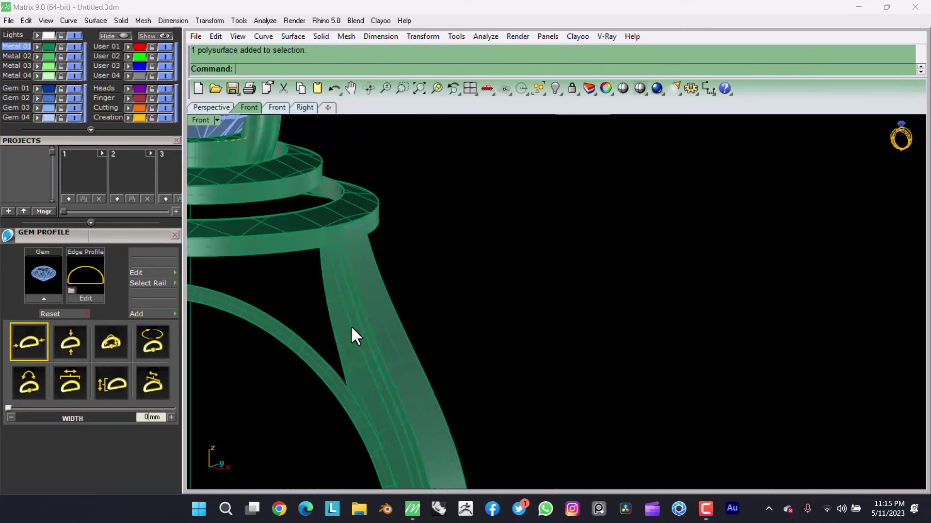
Step: Undo the mirrored shank arm and delete the lower band section
key(ctrl+z)
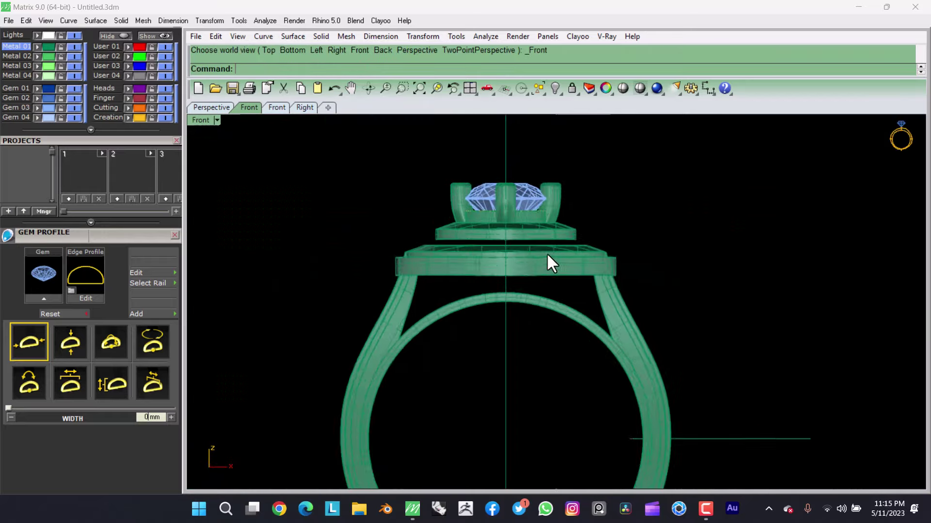
scroll(548, 255, up, 3)
scroll(557, 250, up, 2)
click(584, 269)
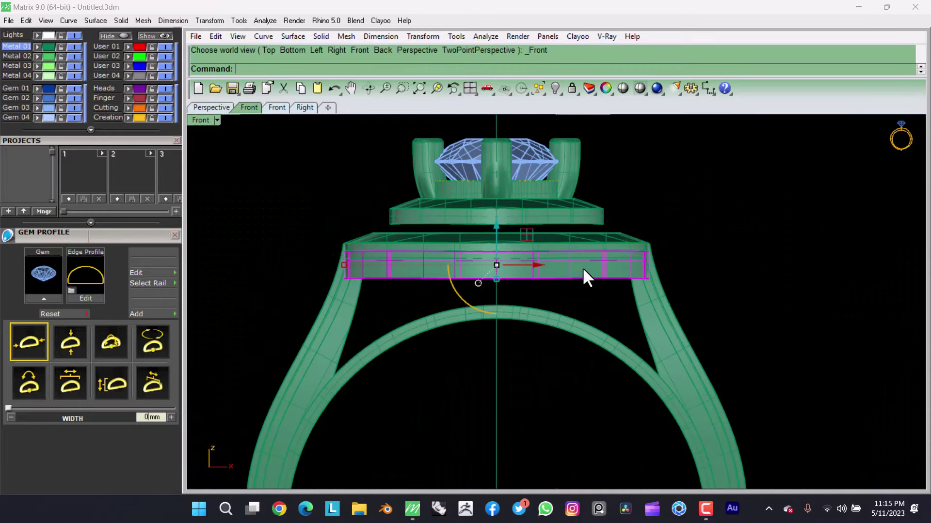
scroll(582, 272, up, 2)
key(Delete)
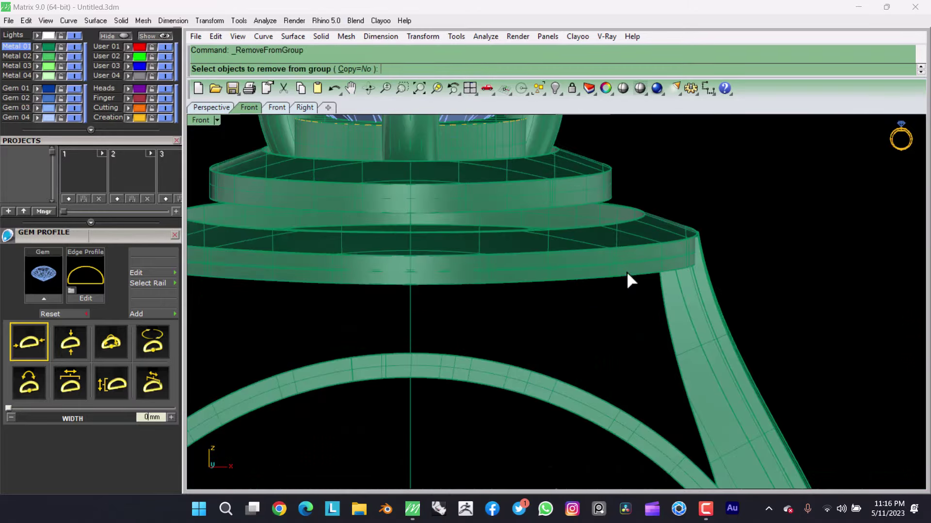
Step: Offset the gallery plate surface into a solid and delete the original plate
click(606, 240)
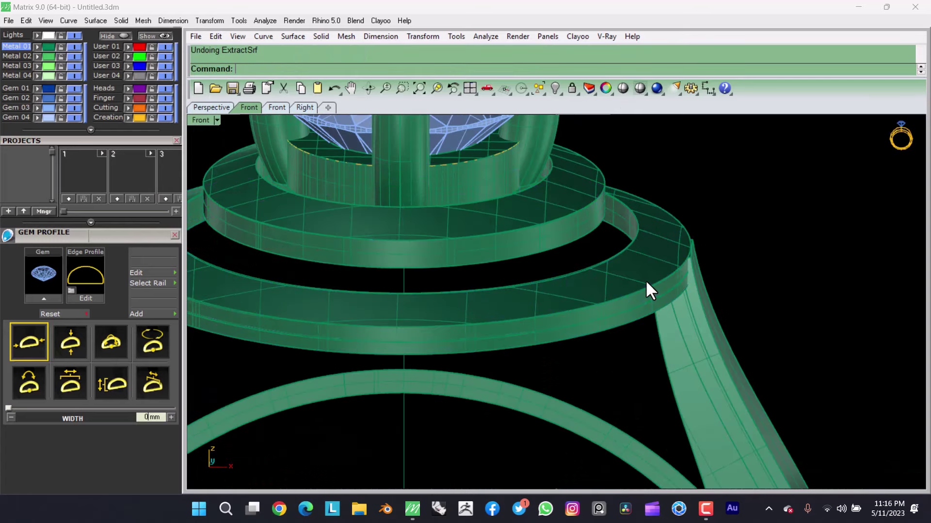
click(627, 313)
key(Delete)
click(619, 283)
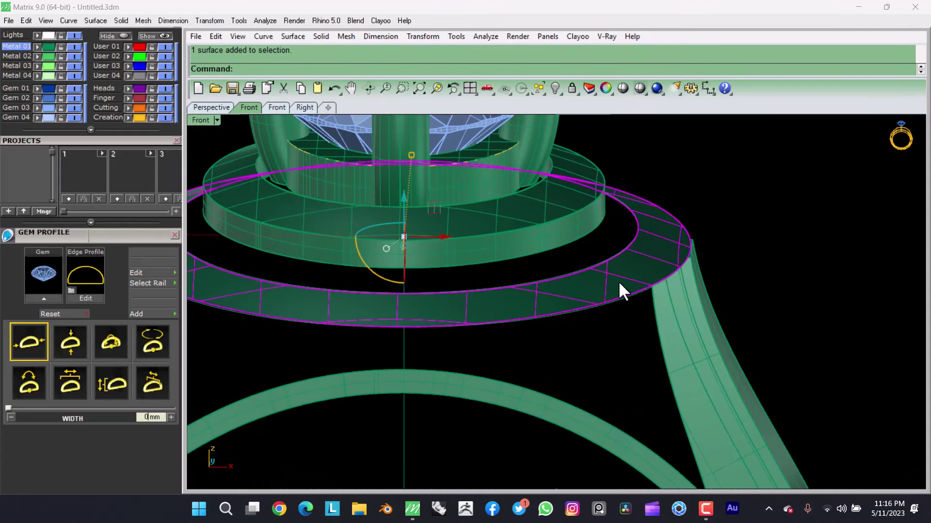
text(S)
key(Return)
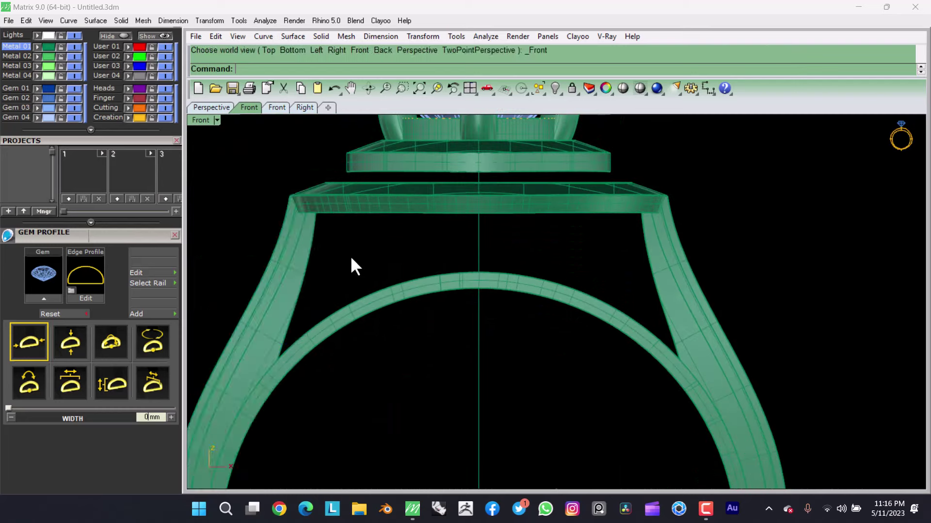
key(Delete)
Step: Drag the halo plate's cage points to stretch it into a tapered gallery wall
scroll(652, 306, up, 5)
click(481, 201)
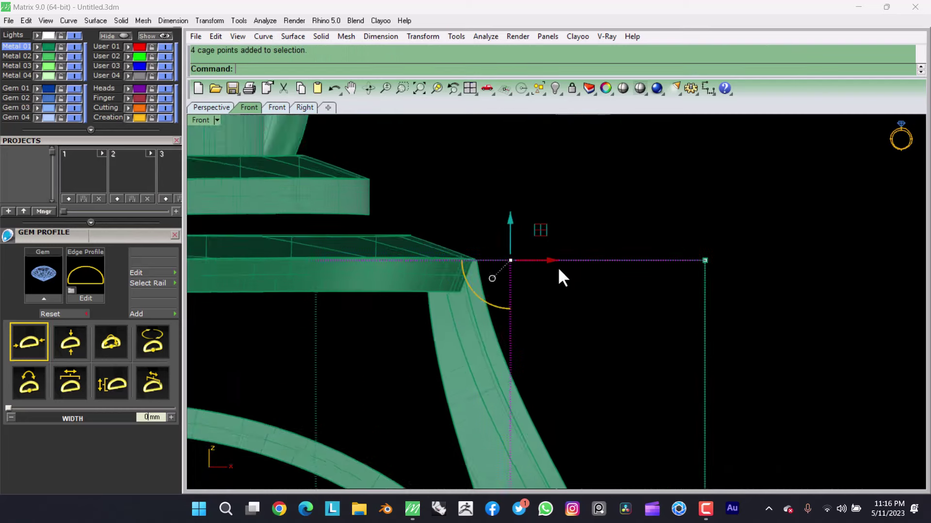
drag(557, 264, 529, 265)
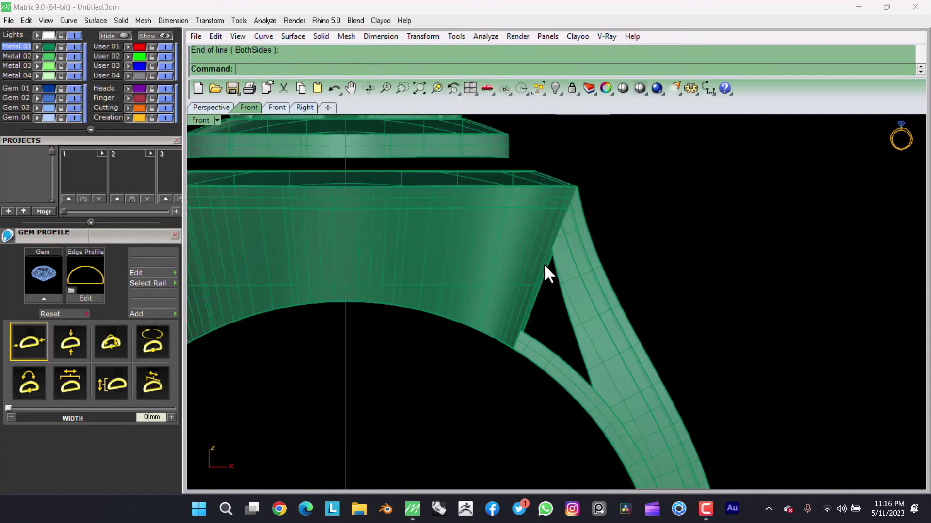
text(B)
Step: Split the gallery wall along a line following the shank, then delete the line
key(Return)
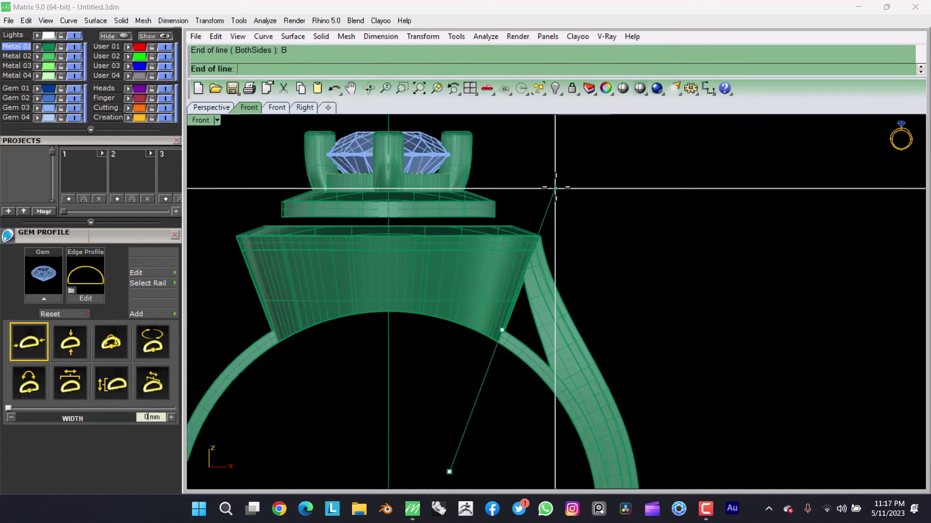
click(580, 200)
click(469, 332)
click(215, 37)
click(232, 309)
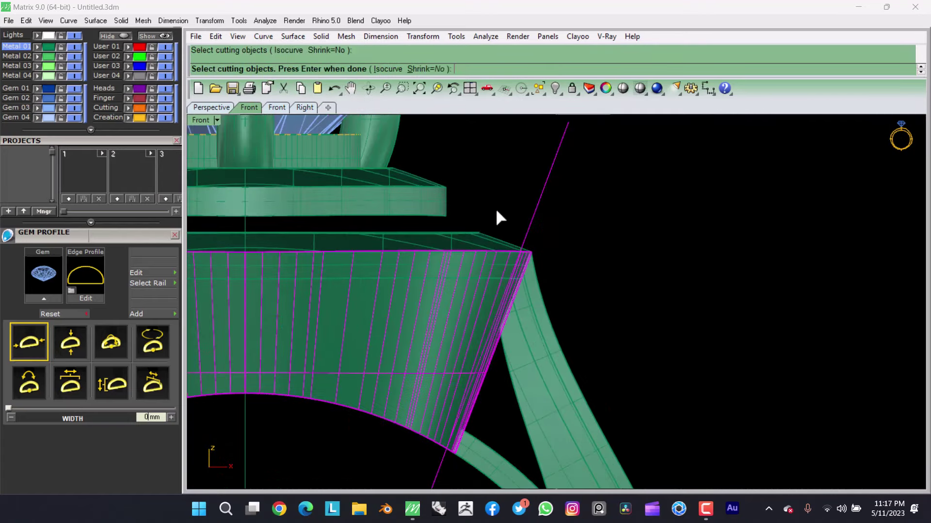
key(Return)
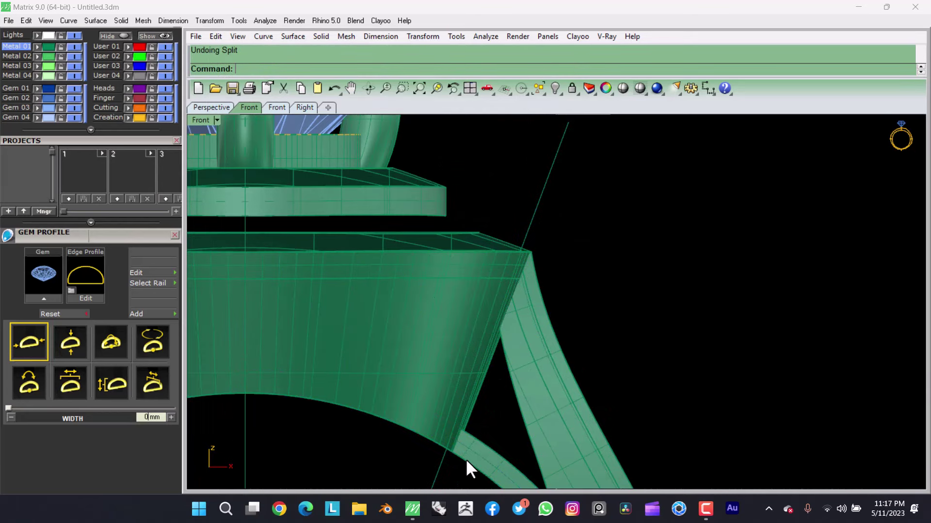
click(489, 324)
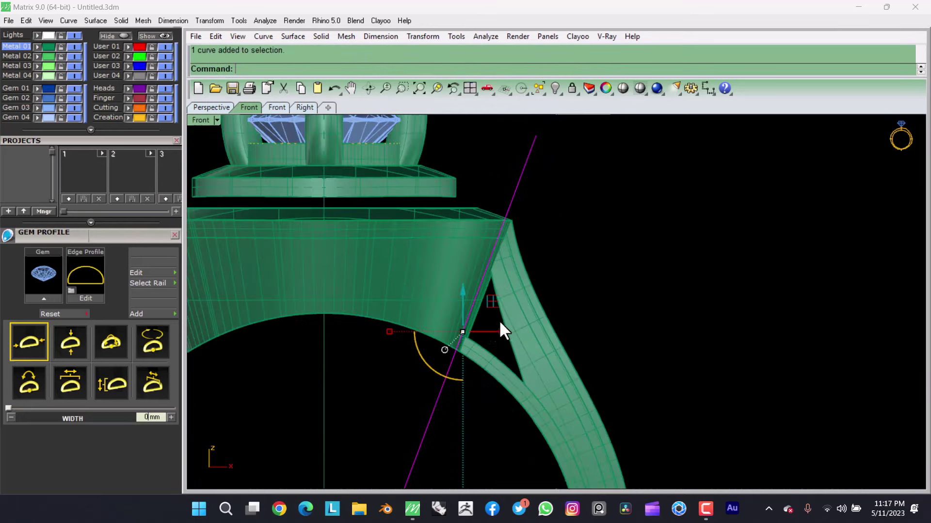
key(Delete)
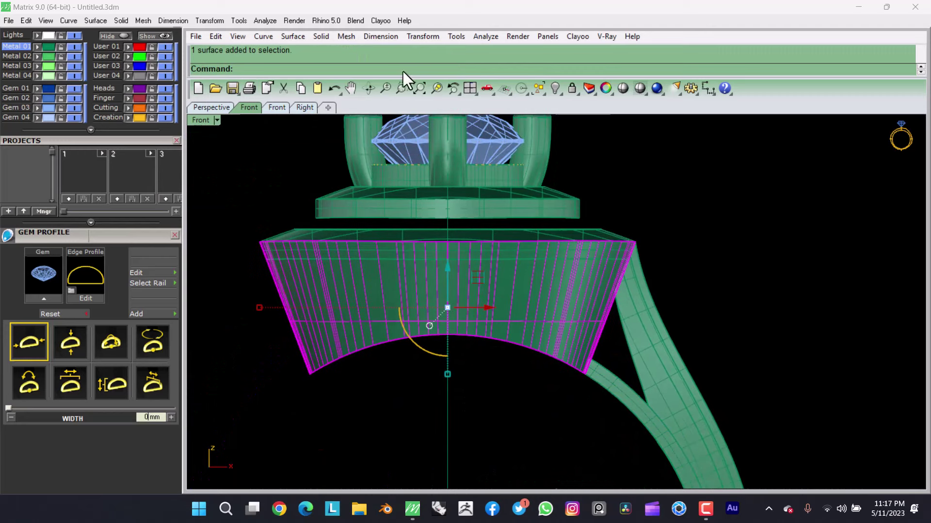
Step: Use Show Selected so only the gallery wall remains visible
click(589, 128)
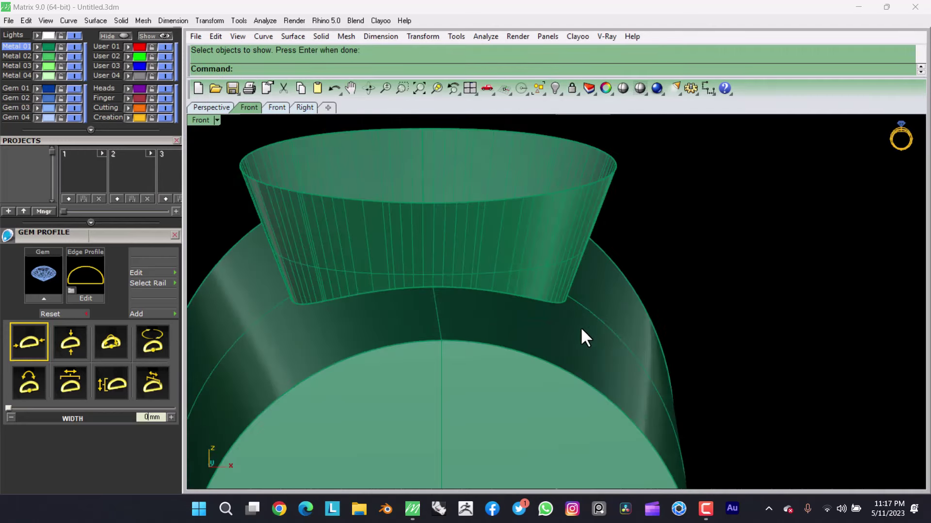
click(531, 322)
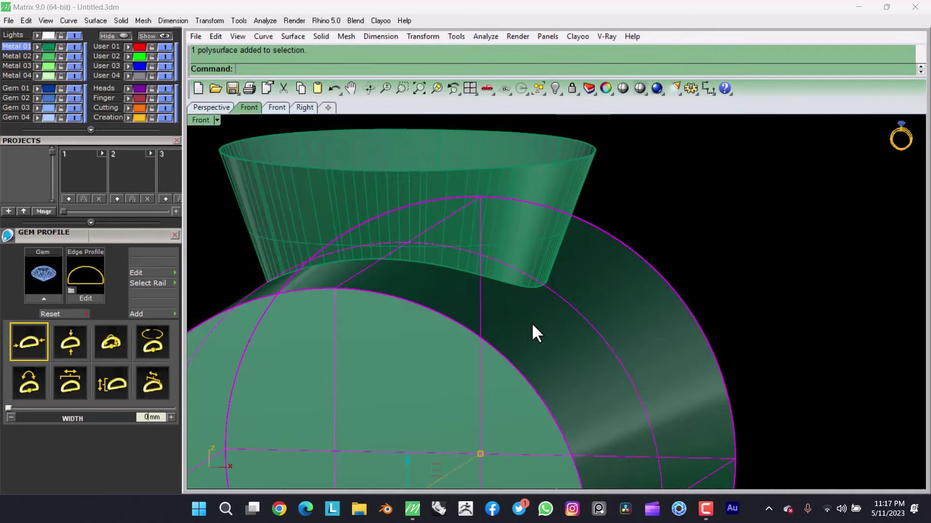
key(Return)
right_click(554, 275)
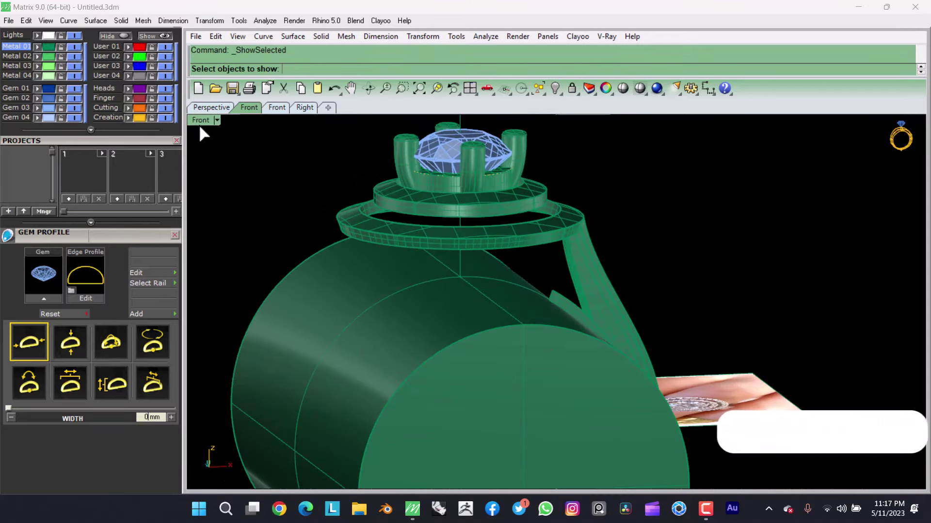
key(Return)
scroll(123, 140, up, 5)
scroll(170, 45, up, 3)
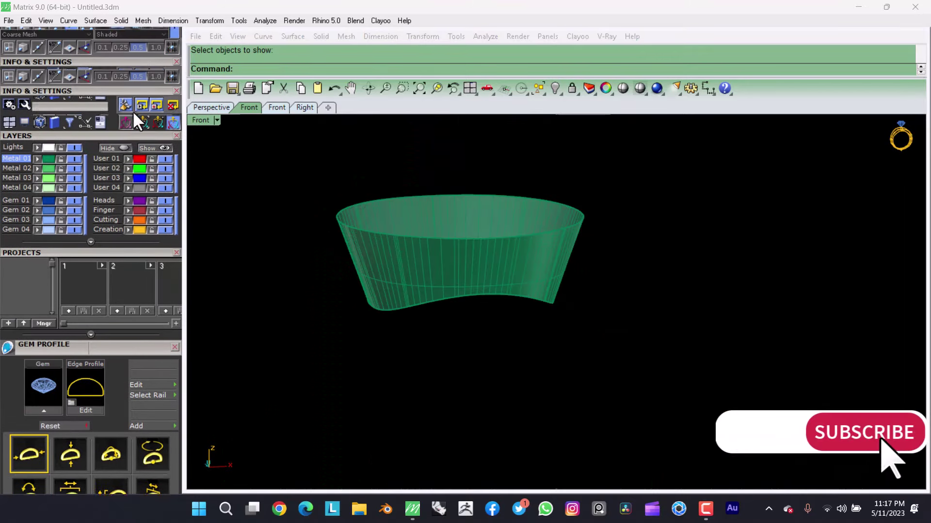
scroll(160, 74, up, 3)
Step: Create a size 6 ring rail and draw a vertical guide line from the origin
click(170, 89)
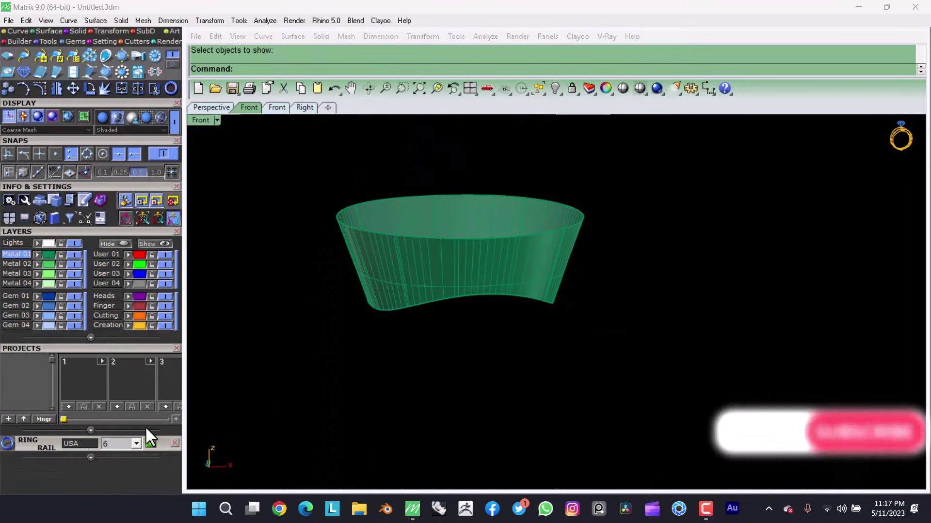
click(150, 443)
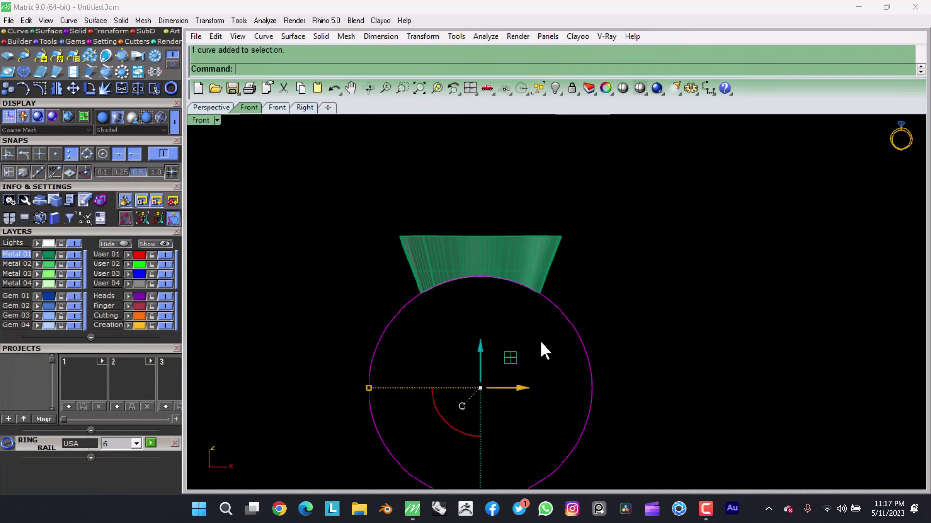
text(l)
key(Return)
text(0)
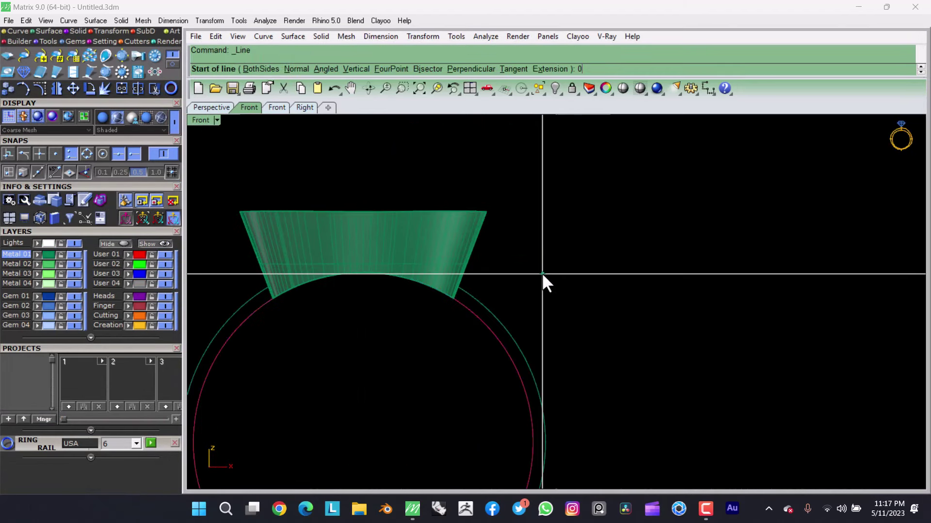
click(543, 191)
Step: Offset the guide line by 0.35, project both onto the band, delete them, and set Front view
click(263, 36)
click(422, 338)
text(B)
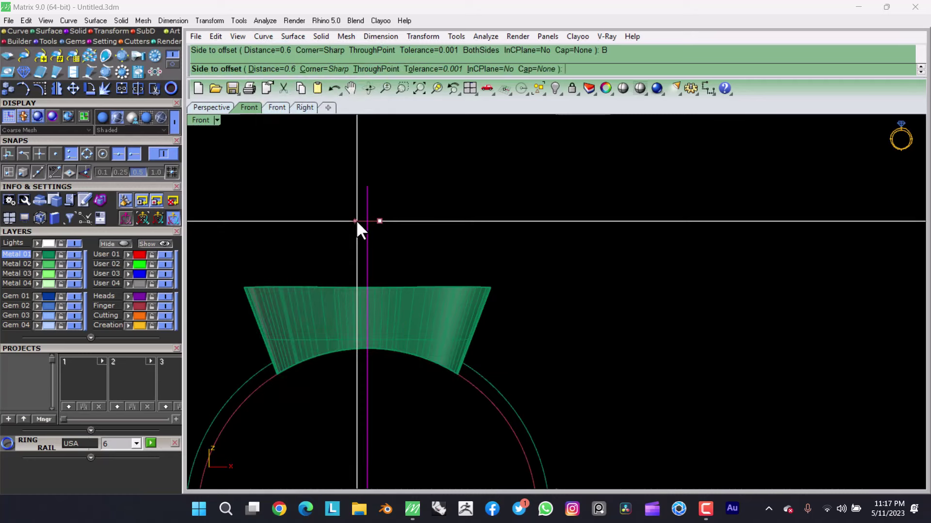
text(.35)
key(Return)
click(359, 224)
scroll(431, 318, up, 1)
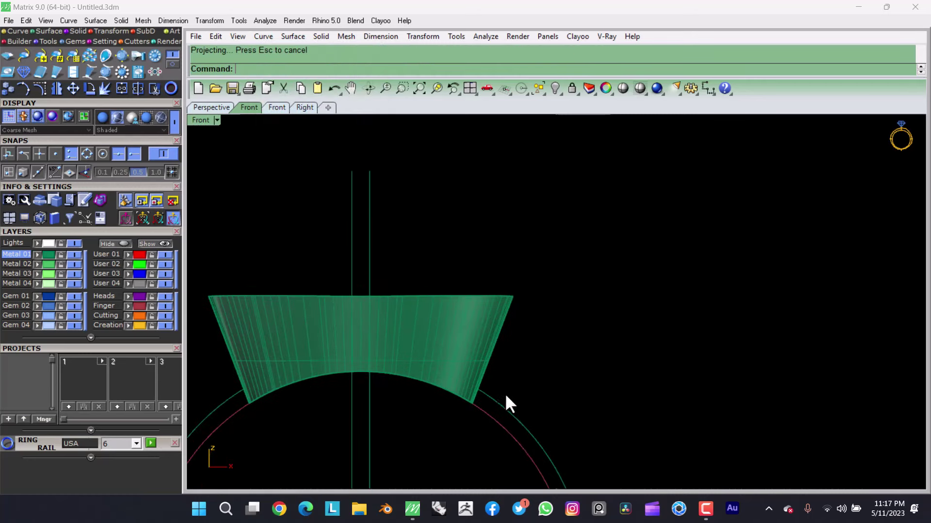
key(Delete)
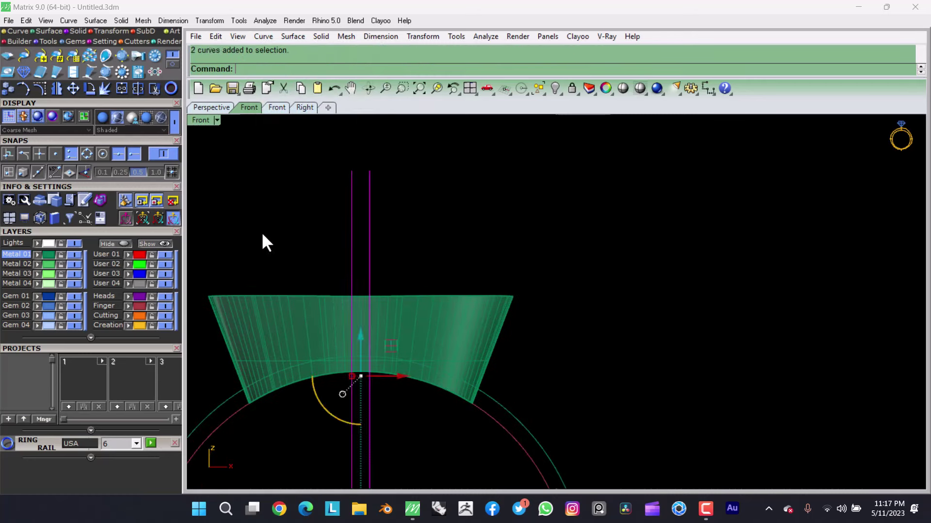
click(393, 311)
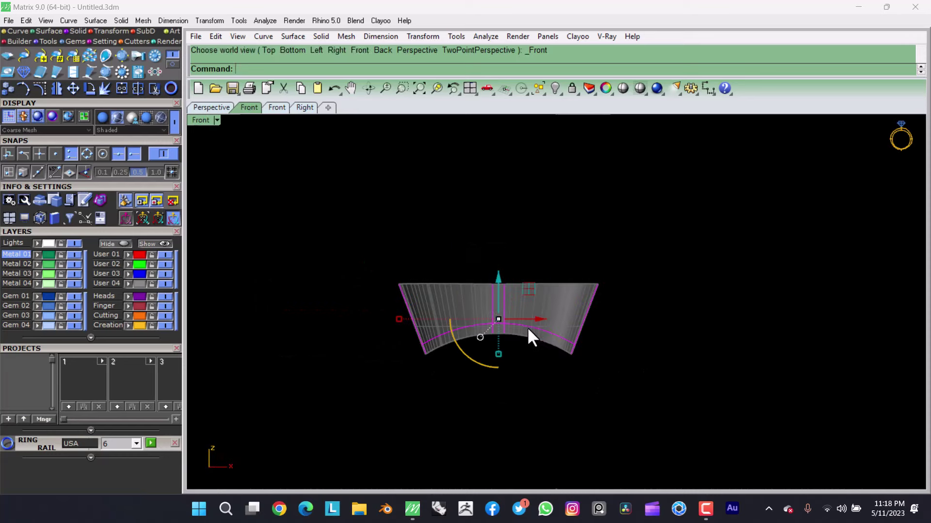
Step: Flatten the band into a strip with Squish, then delete the flattened strip
scroll(514, 342, up, 3)
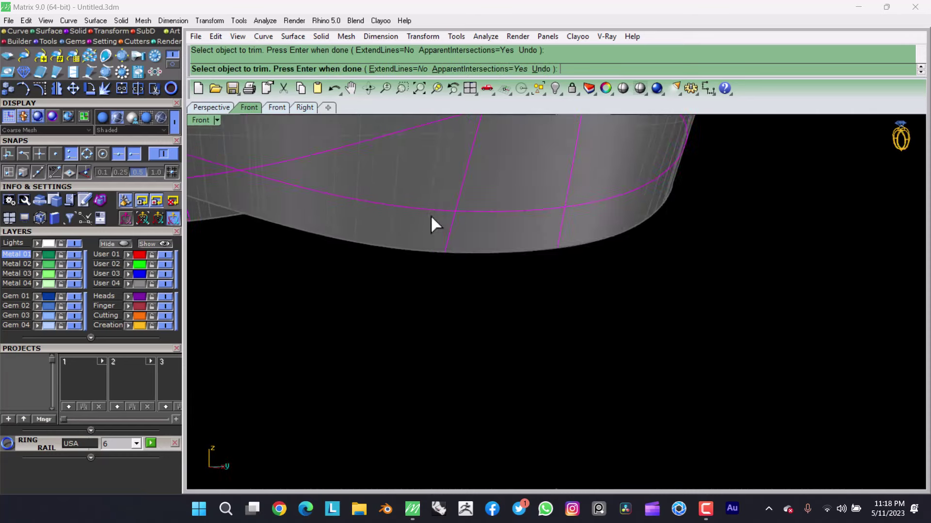
scroll(541, 270, down, 5)
right_drag(540, 270, 672, 293)
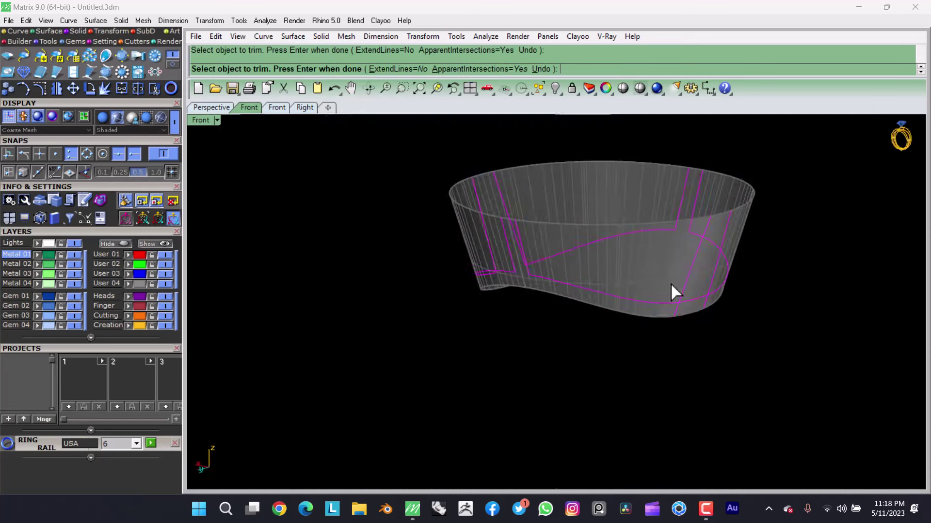
scroll(635, 308, up, 5)
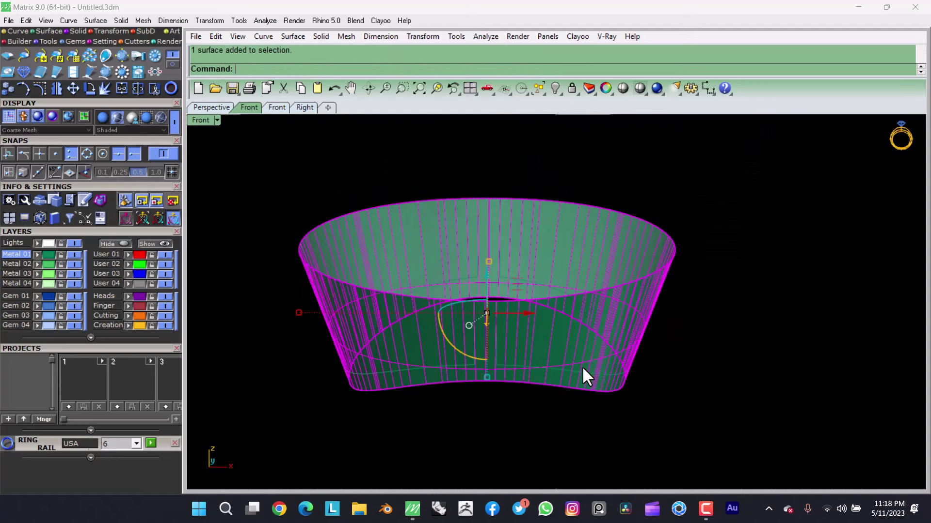
scroll(693, 252, down, 1)
text(S)
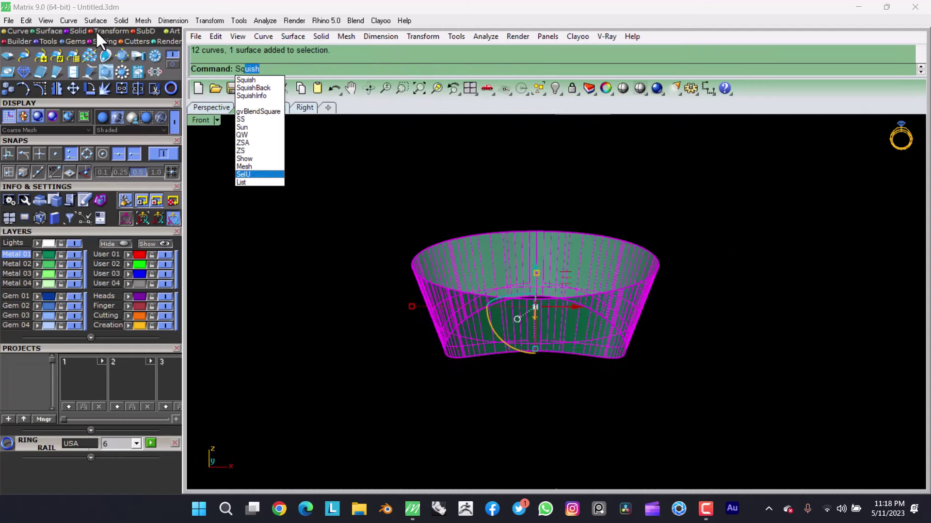
key(Return)
scroll(596, 349, down, 2)
scroll(567, 323, up, 1)
scroll(567, 324, down, 1)
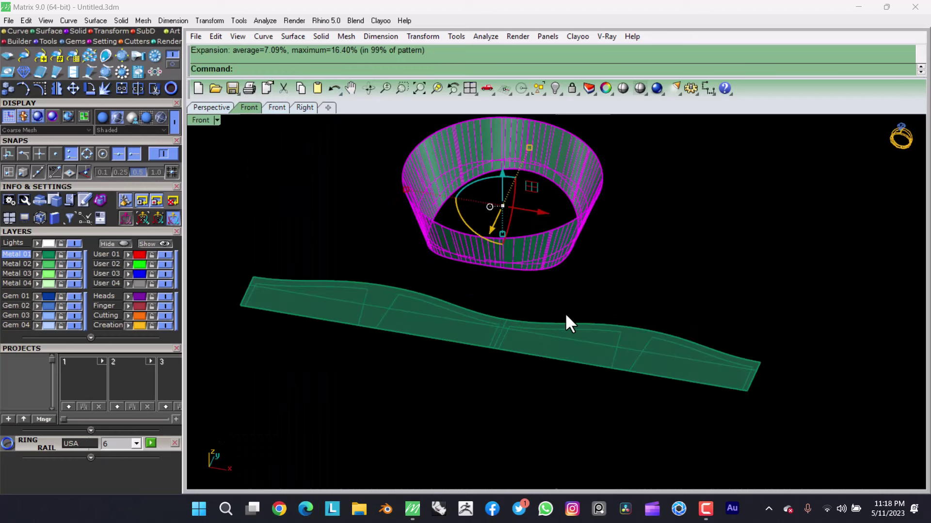
drag(243, 266, 706, 430)
key(Delete)
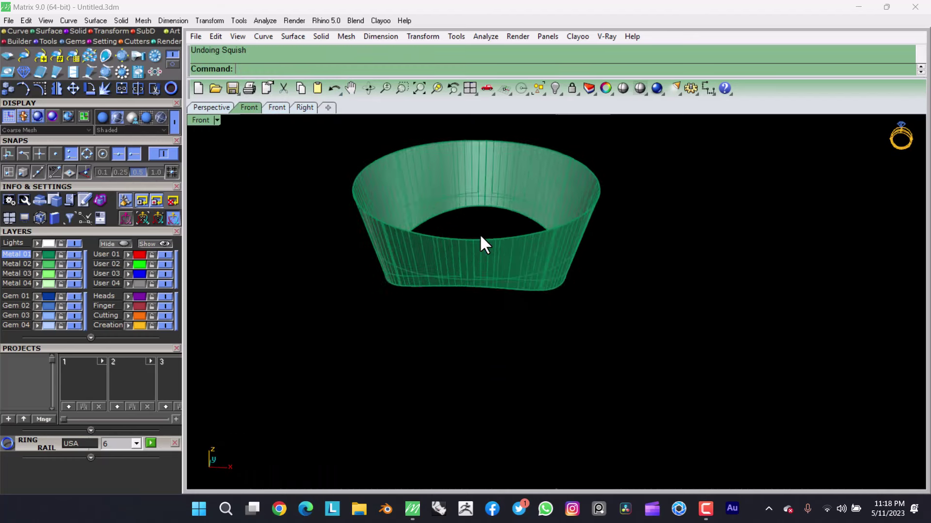
Step: Attempt to split the band, joining the projected curves into 4 open curves
text(split)
key(Return)
click(386, 162)
key(Return)
click(557, 281)
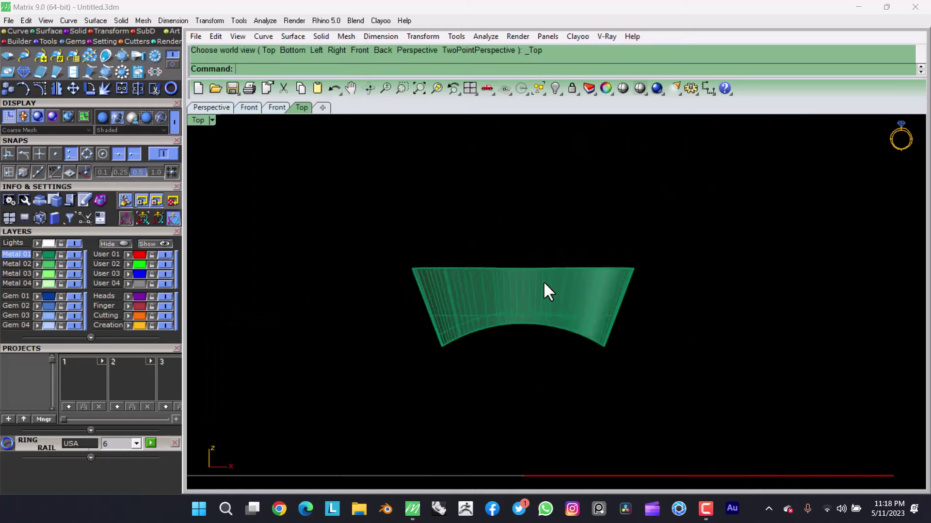
key(Return)
key(Return)
click(566, 332)
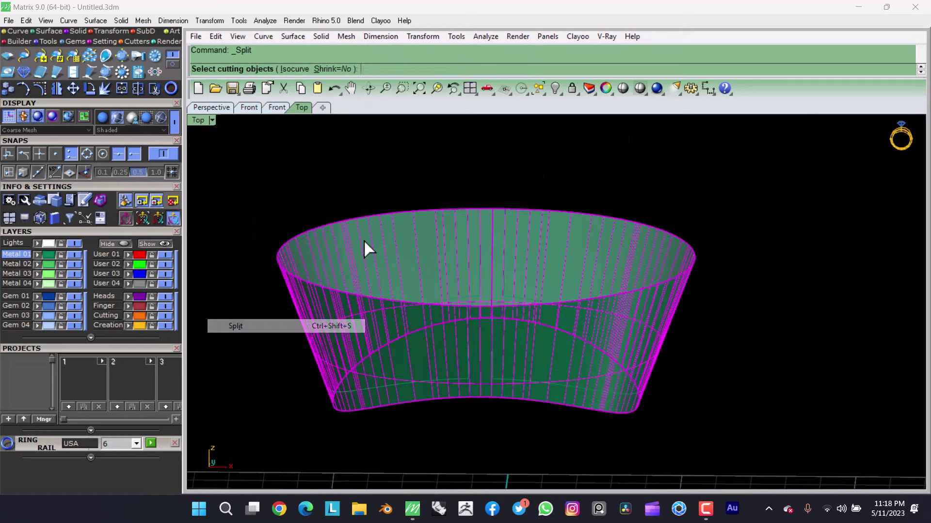
click(572, 398)
scroll(499, 359, down, 1)
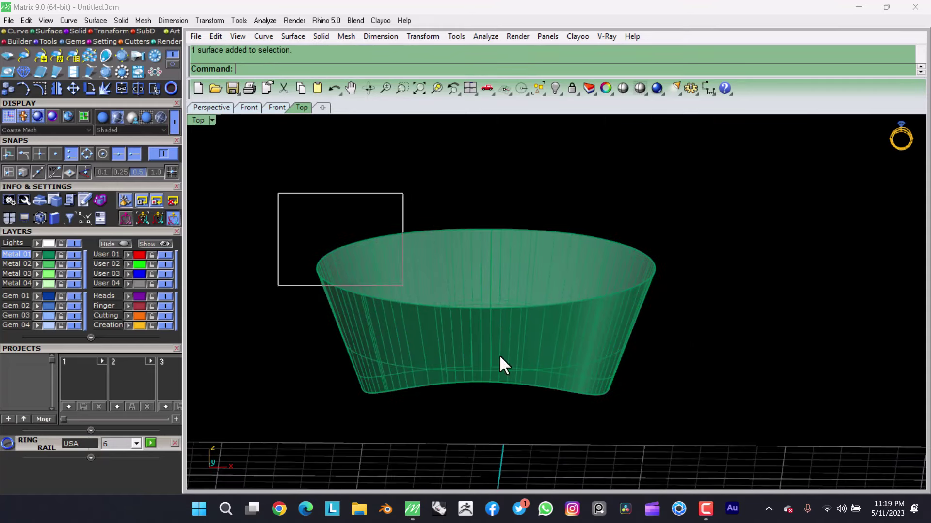
key(ctrl+j)
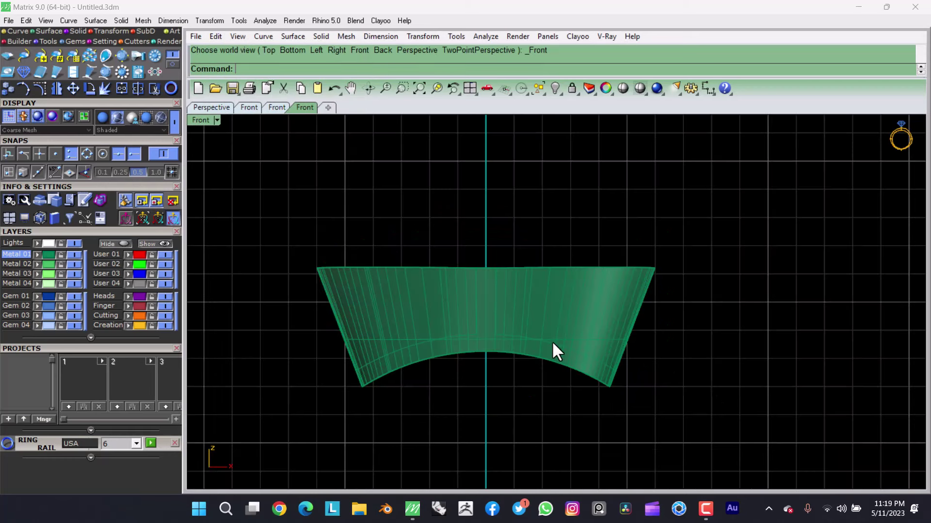
Step: Split the band surface again from the Edit menu, then undo the trim
click(618, 334)
right_drag(618, 333, 400, 275)
key(alt+e)
key(p)
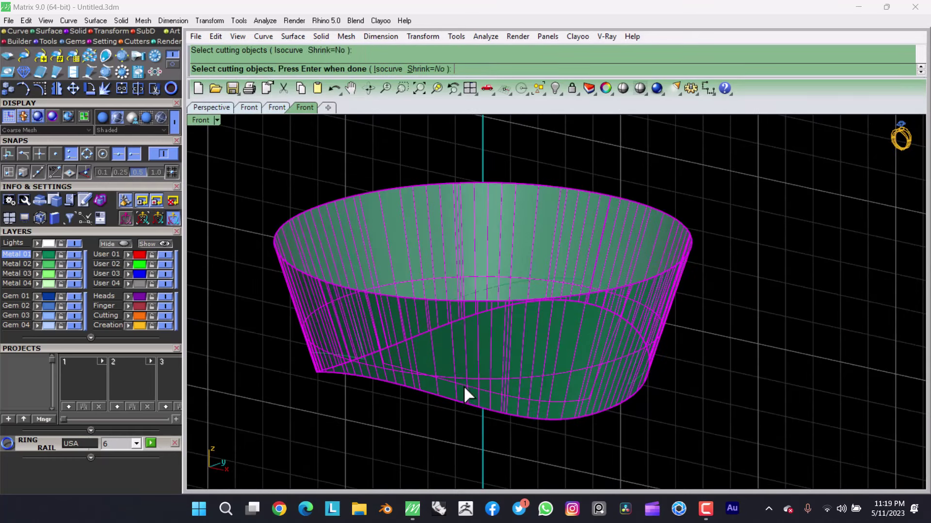
click(464, 385)
key(Return)
scroll(496, 315, up, 5)
scroll(501, 324, down, 3)
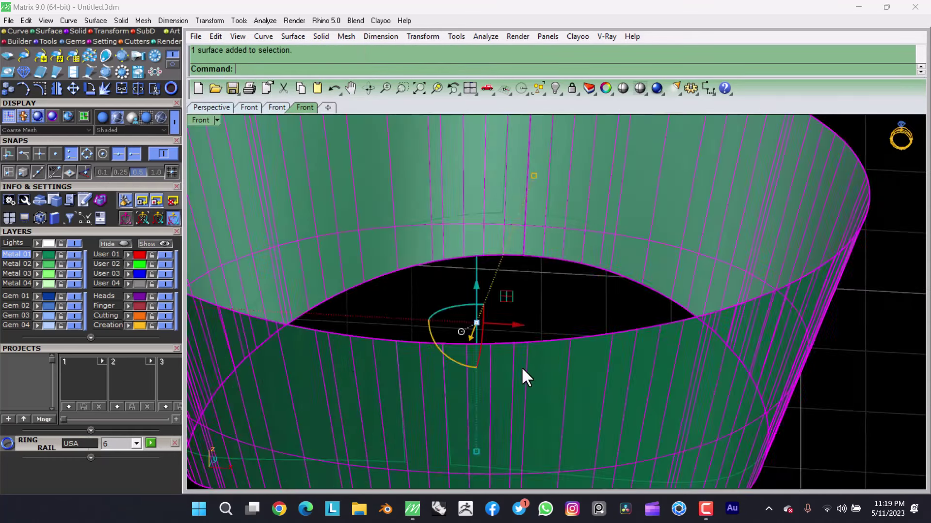
scroll(524, 378, down, 2)
key(ctrl+z)
Step: Return to the front view and unlock the band surface, then tilt to check it
key(Home)
scroll(543, 300, up, 2)
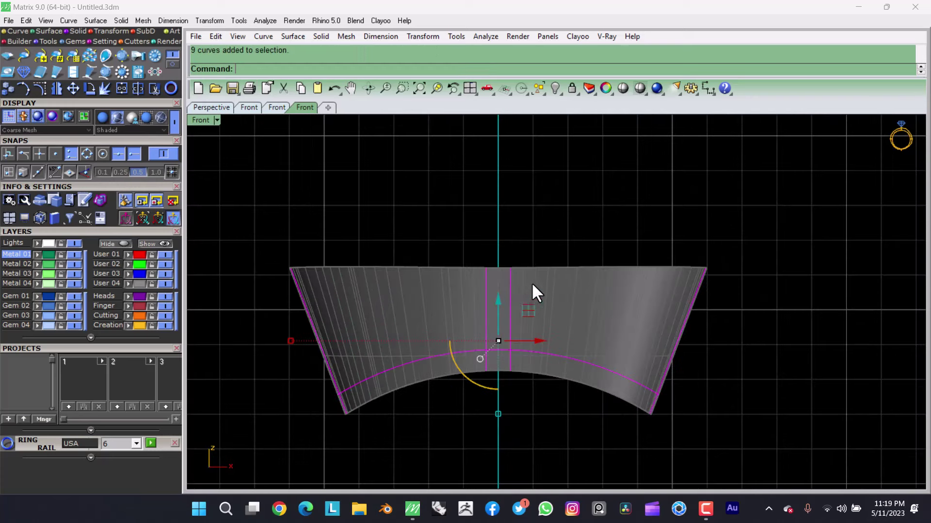
key(Escape)
key(ctrl+alt+l)
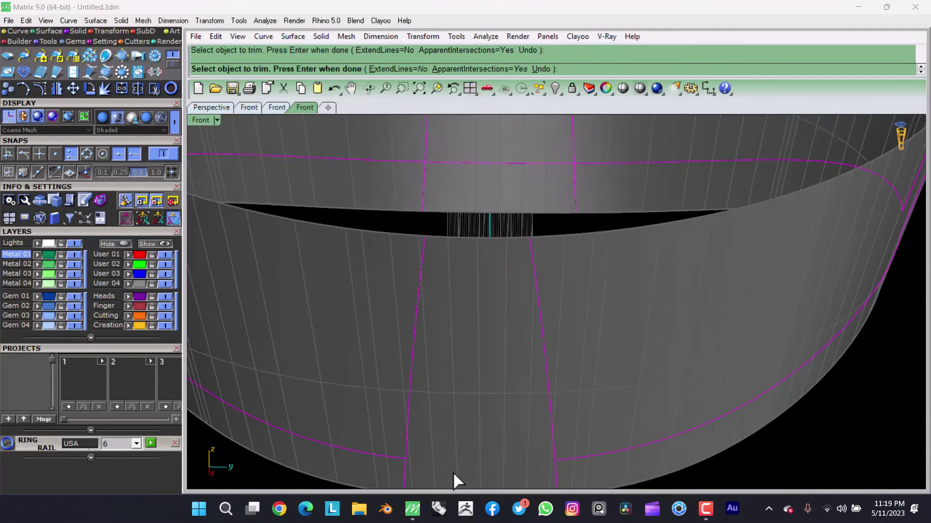
scroll(446, 446, down, 3)
mouse_move(438, 411)
right_down()
mouse_move(598, 317)
mouse_move(605, 338)
right_up()
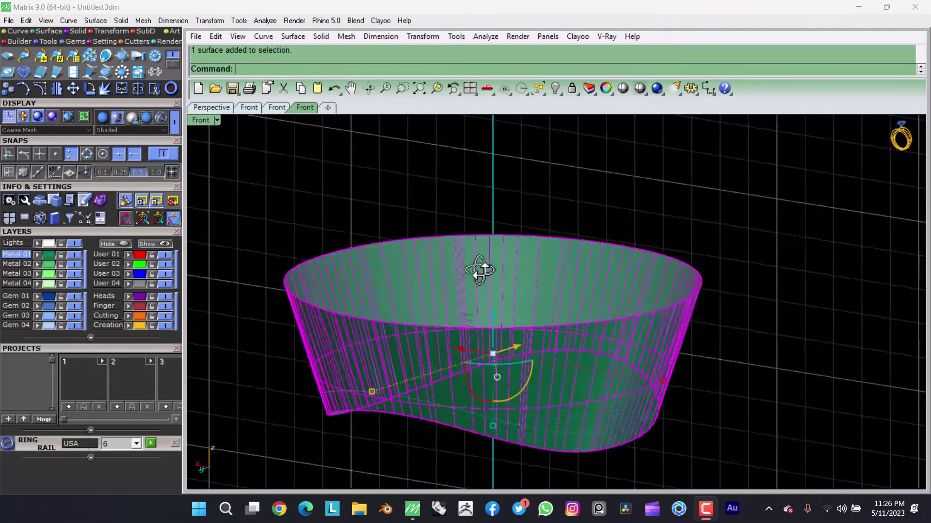
Step: Move the projected curves to layer User 03 and split the band with them
ctrl+click(601, 293)
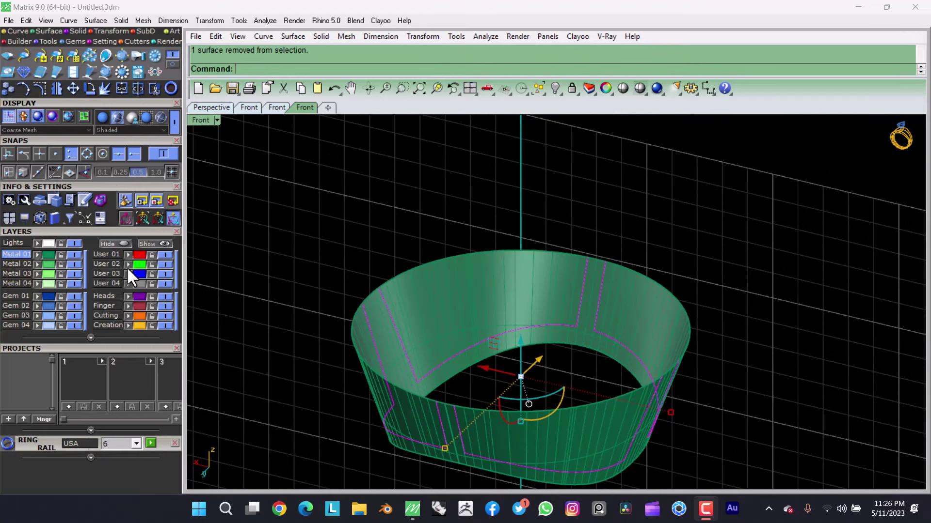
click(103, 273)
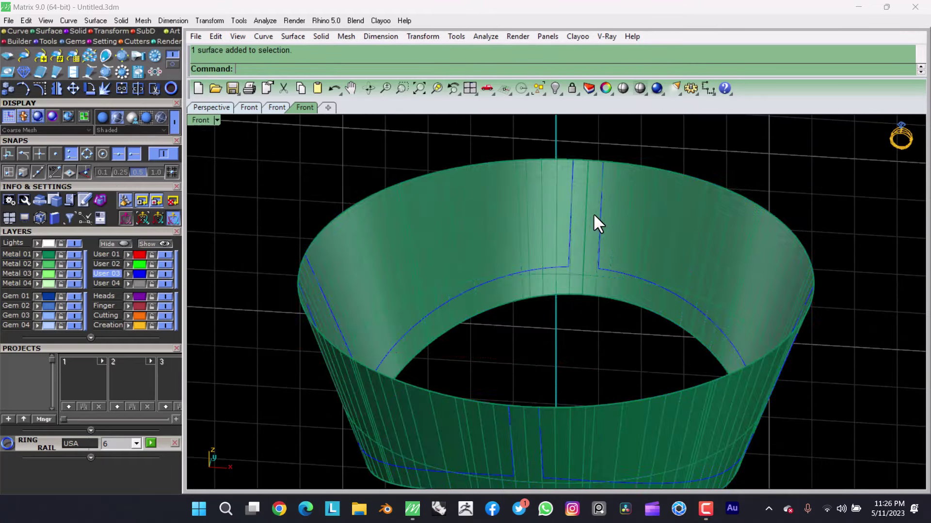
click(594, 216)
click(661, 303)
key(alt+e)
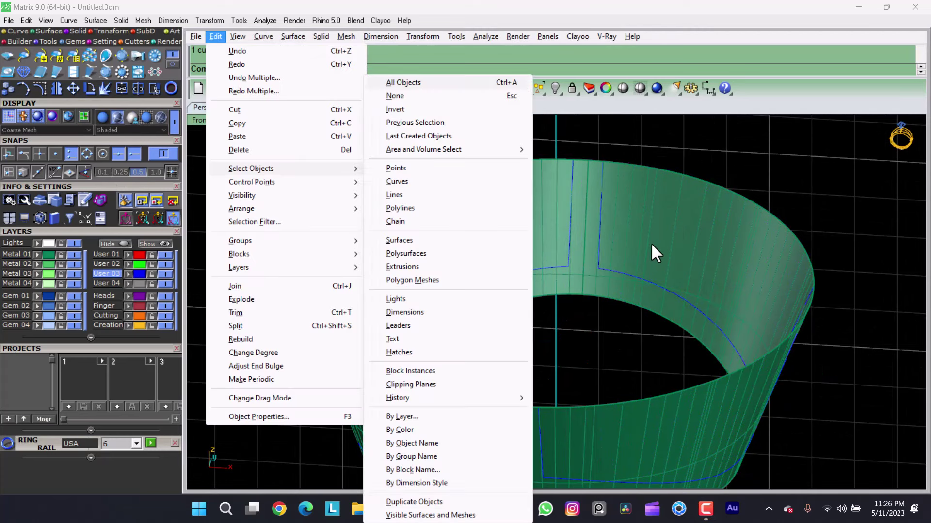
click(651, 242)
key(ctrl+shift+s)
Step: Switch to a flat front view and show the profile curve's control points
mouse_move(450, 220)
right_down()
mouse_move(609, 261)
mouse_move(632, 289)
mouse_move(526, 301)
right_up()
right_click(559, 277)
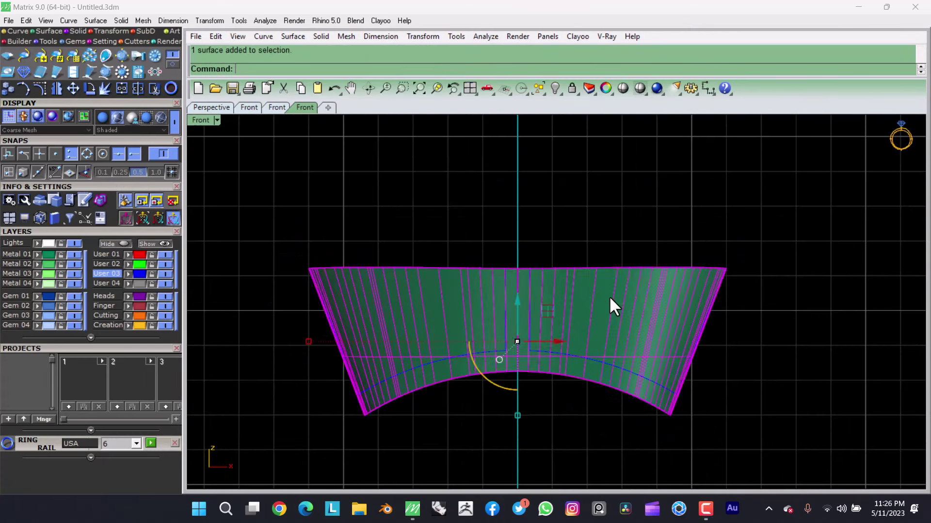
click(791, 268)
click(532, 339)
key(F10)
scroll(532, 338, up, 5)
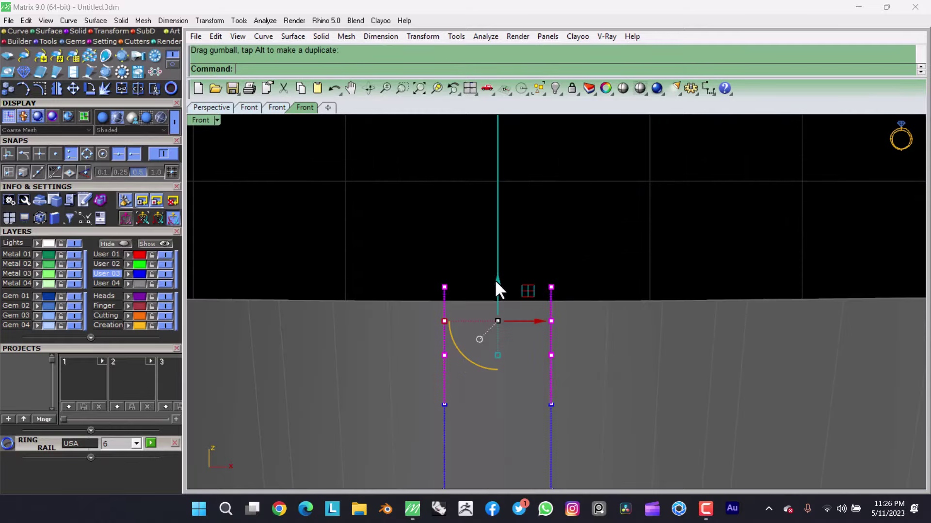
scroll(292, 218, up, 3)
scroll(737, 240, down, 5)
scroll(735, 273, up, 4)
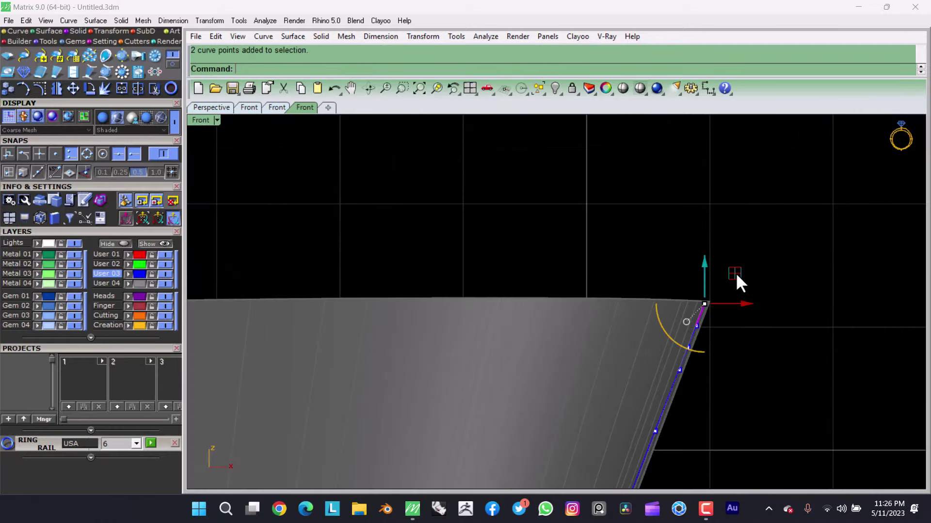
scroll(607, 263, down, 4)
Step: Unlock the band surface and redo the split using the projected curves
key(ctrl+alt+l)
click(334, 326)
scroll(334, 272, down, 3)
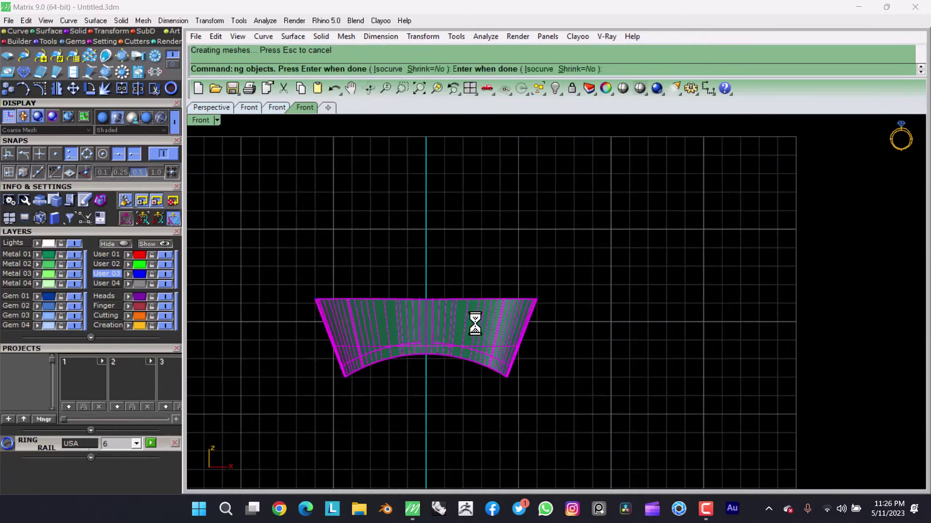
scroll(475, 324, up, 2)
click(381, 324)
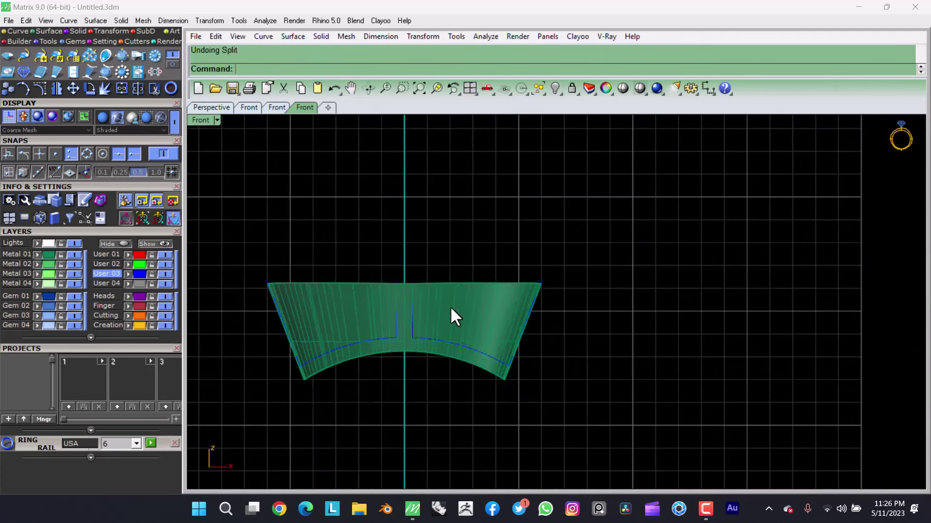
click(216, 36)
click(218, 244)
scroll(473, 307, up, 2)
click(430, 322)
mouse_move(473, 307)
right_down()
mouse_move(429, 322)
mouse_move(438, 275)
mouse_move(490, 234)
mouse_move(417, 305)
right_up()
scroll(417, 306, up, 2)
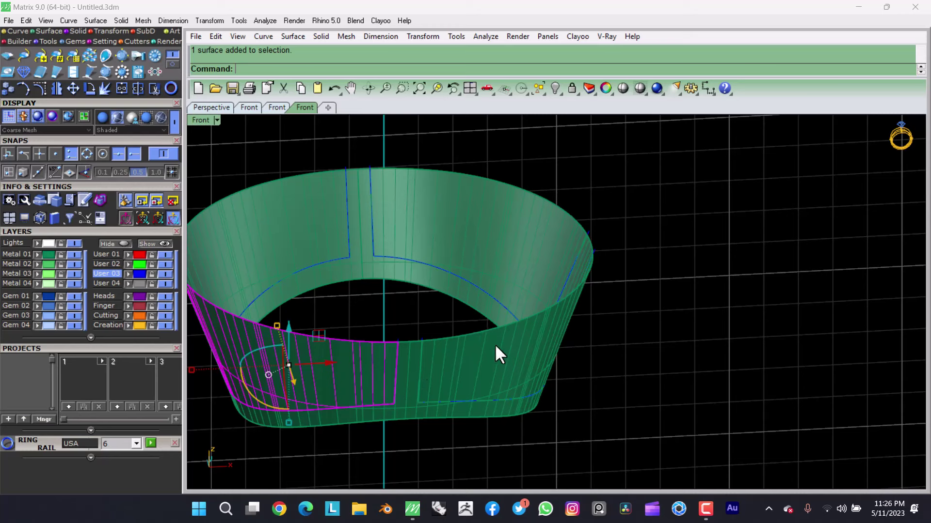
Step: Select only the front split piece of the band, excluding the back pieces
key(Escape)
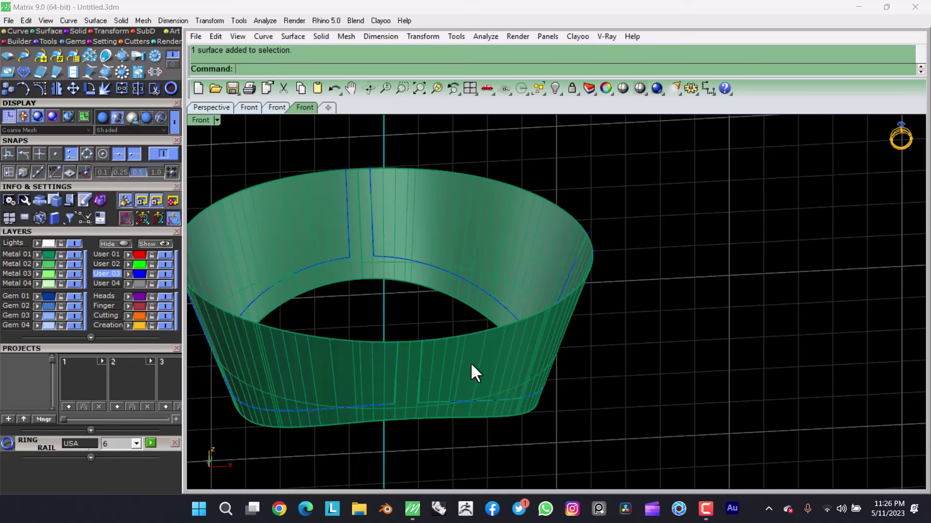
click(295, 222)
key(Delete)
click(380, 342)
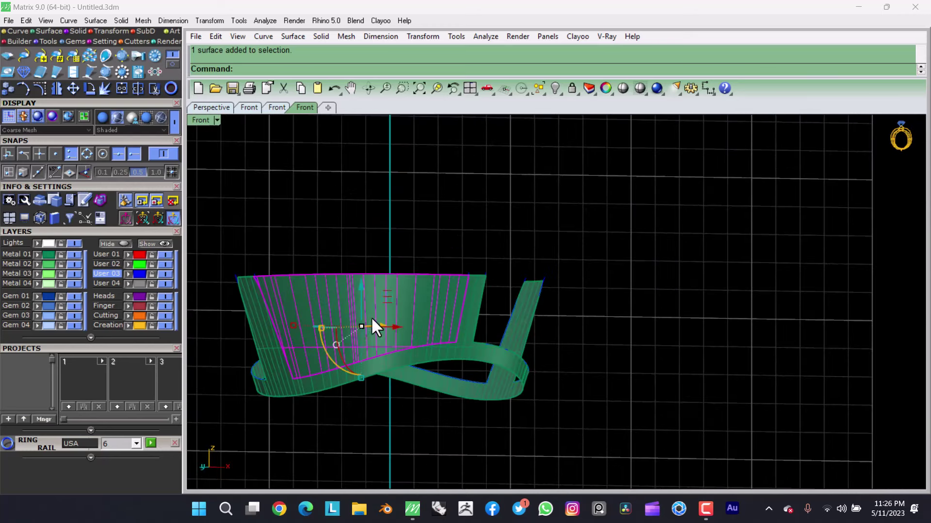
Step: Hide everything except the front band piece and select its curved surface
click(557, 89)
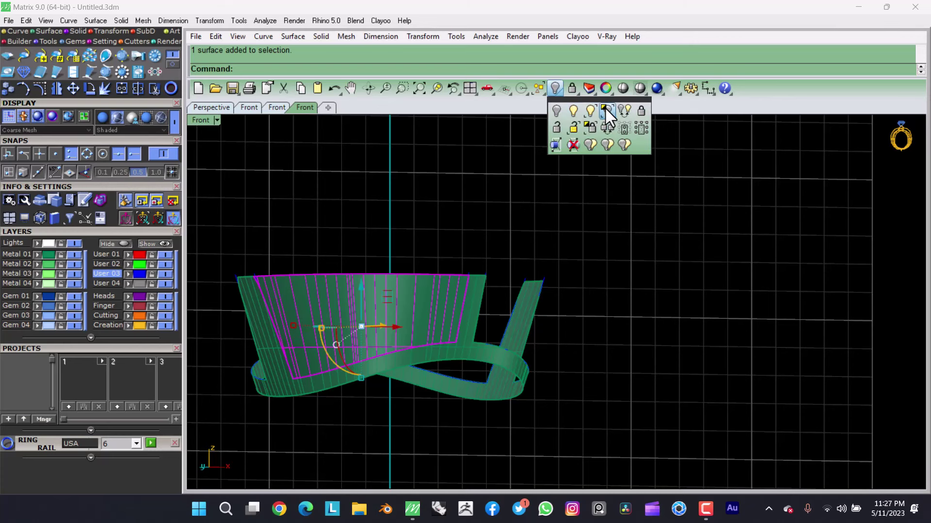
click(604, 106)
mouse_move(437, 237)
right_down()
mouse_move(376, 263)
mouse_move(431, 227)
right_up()
key(Return)
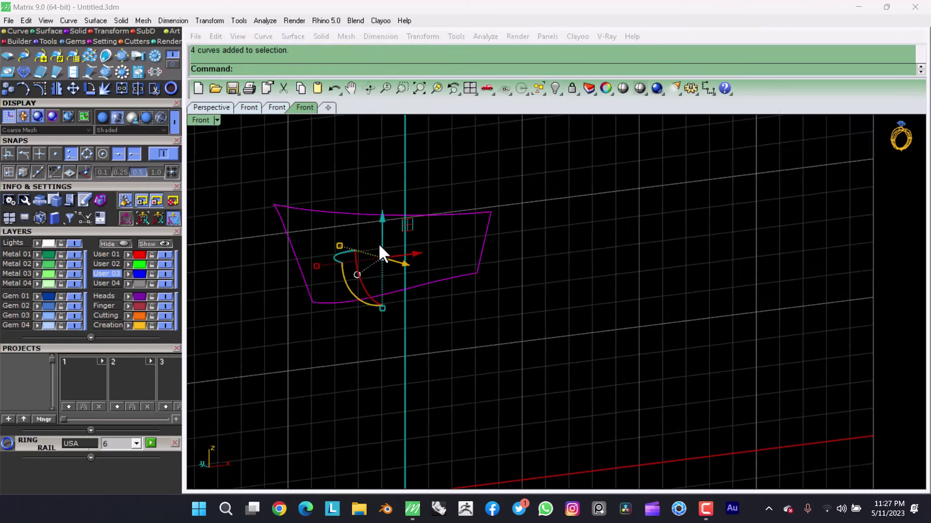
right_drag(391, 293, 401, 237)
click(400, 237)
Step: Flatten the curved surface with Squish and rotate it level in the Top view
text(Squish)
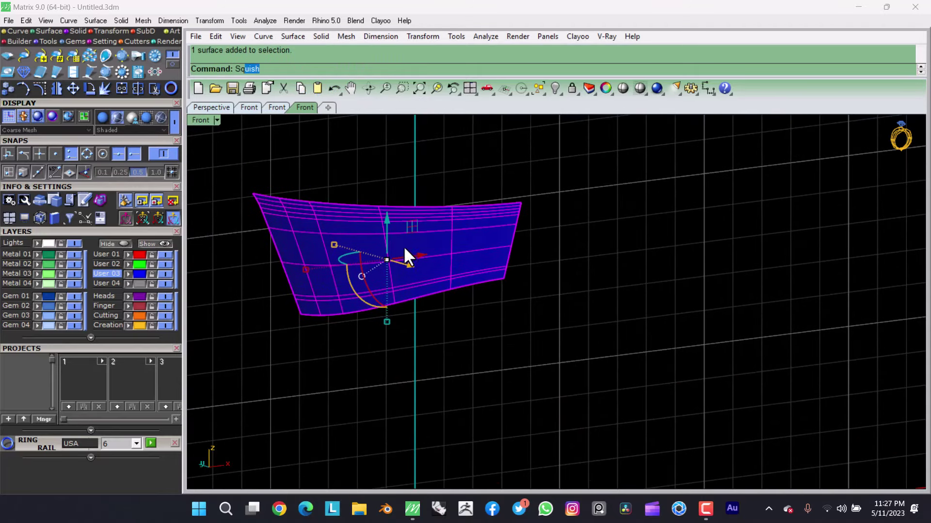
click(264, 82)
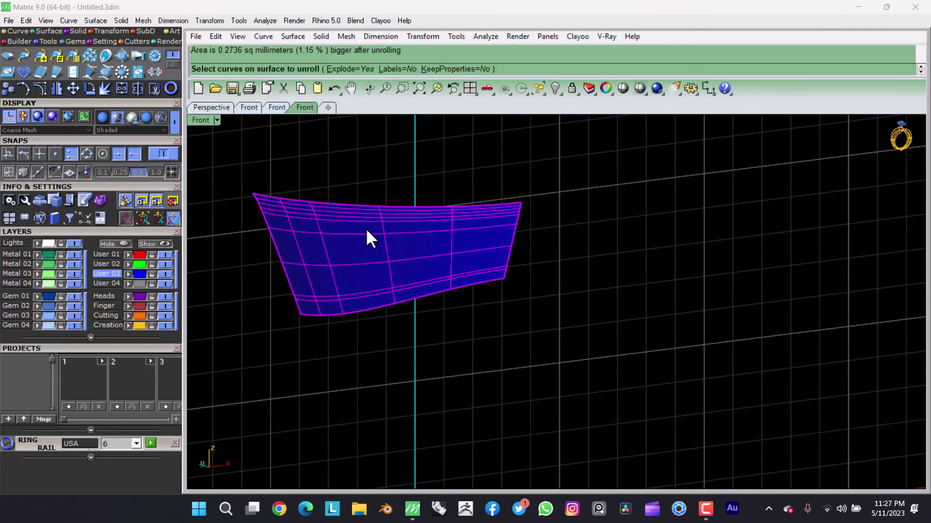
scroll(366, 228, down, 2)
key(ctrl+F1)
drag(450, 223, 518, 204)
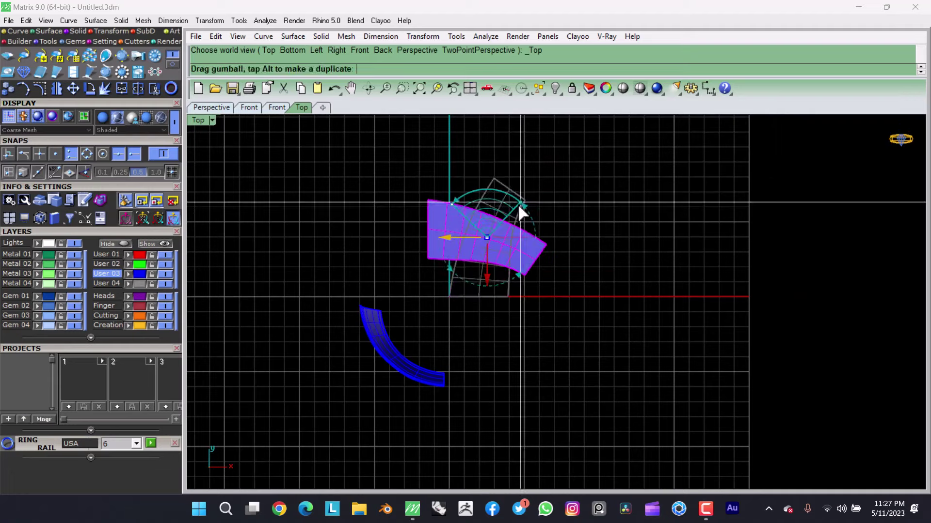
mouse_move(518, 203)
right_down()
mouse_move(500, 266)
mouse_move(513, 362)
right_up()
Step: Delete the leftover surface and bring the flattened panel into view
key(ctrl+F1)
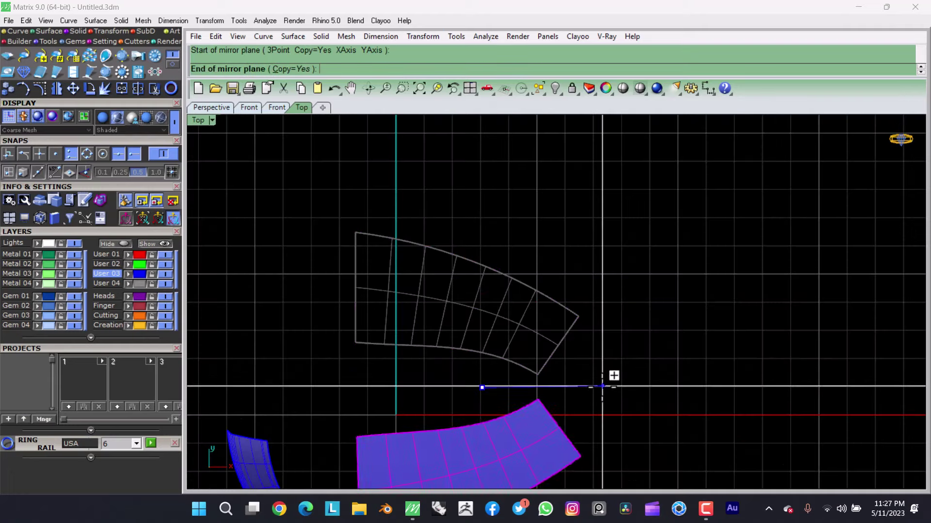
key(Delete)
click(497, 417)
right_drag(498, 417, 562, 318)
scroll(507, 310, up, 2)
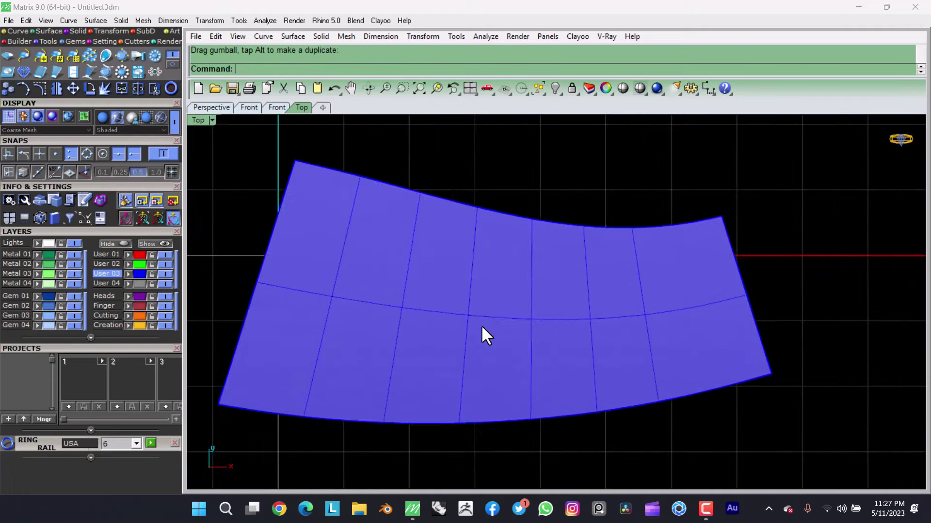
scroll(485, 315, down, 2)
scroll(486, 308, up, 2)
text(InterpCrv)
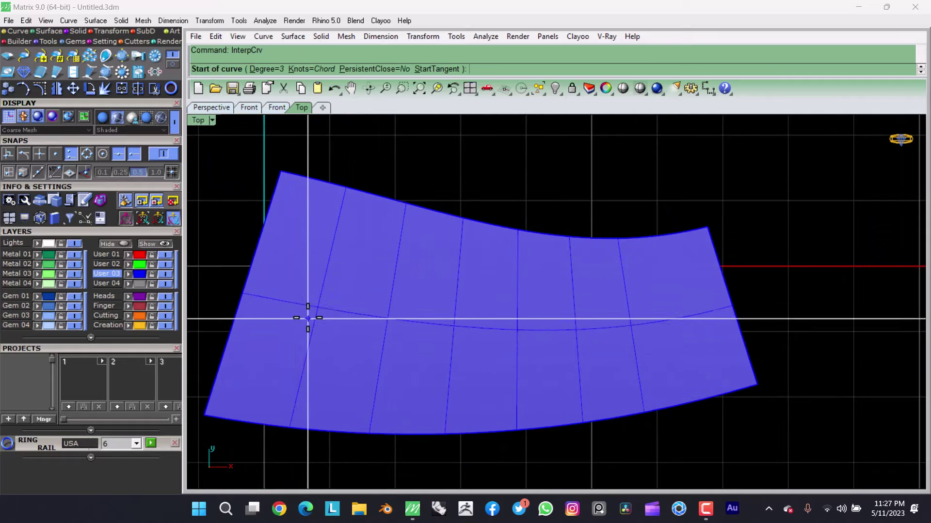
Step: Make User 01 the current layer and discard a trial scroll curve
click(309, 264)
click(106, 255)
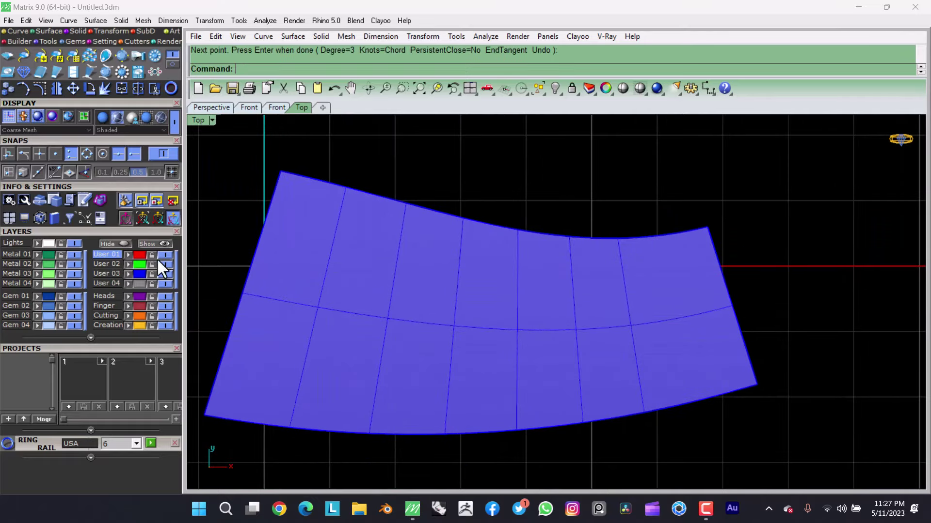
click(299, 320)
click(291, 280)
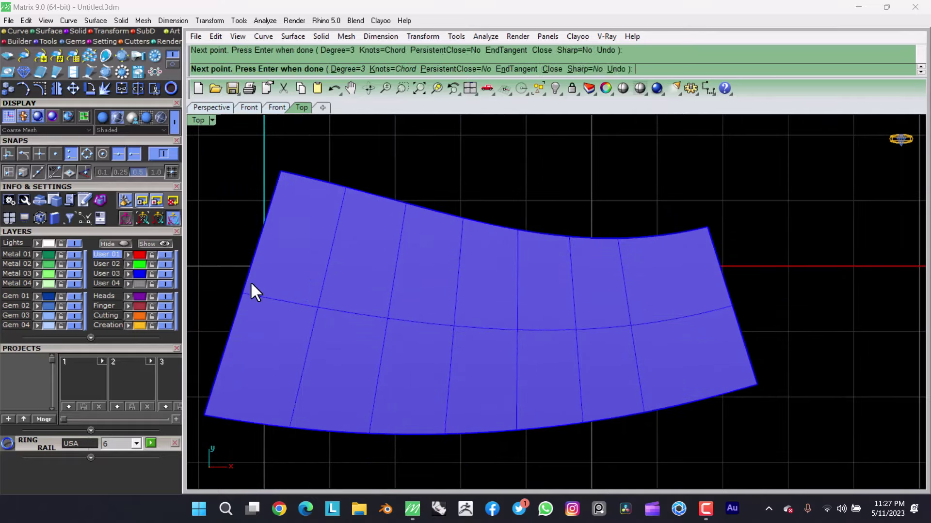
click(309, 252)
click(405, 257)
right_drag(414, 320, 431, 293)
key(Escape)
Step: Draw the first interpolated scroll curve spiralling across the flat panel
key(Return)
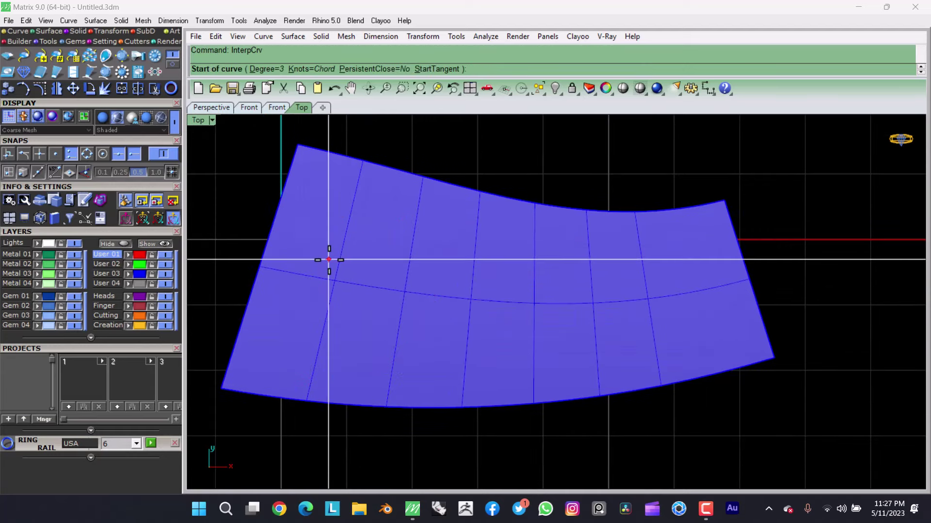
click(318, 293)
click(312, 262)
click(362, 225)
click(410, 286)
click(353, 369)
click(323, 402)
key(Return)
right_drag(525, 283, 521, 268)
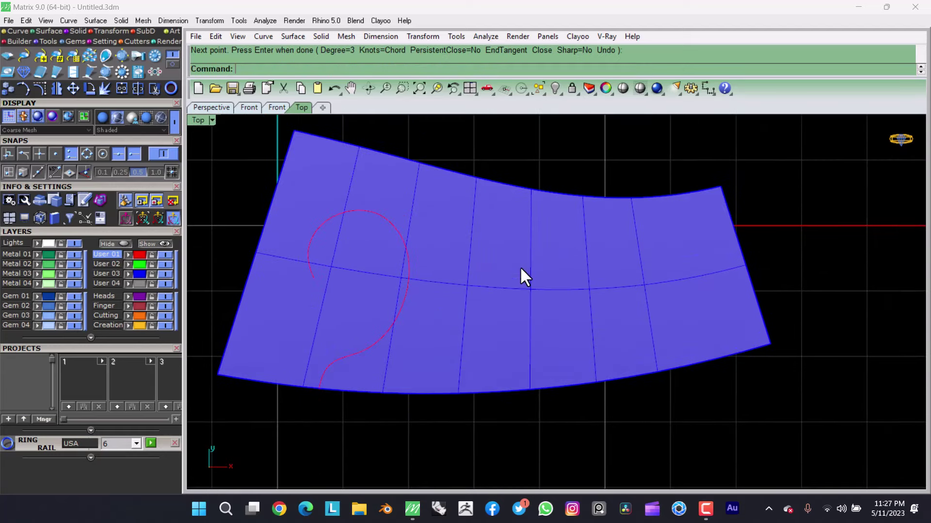
Step: Draw a second scroll spiral beside the first, restarting it once
key(Return)
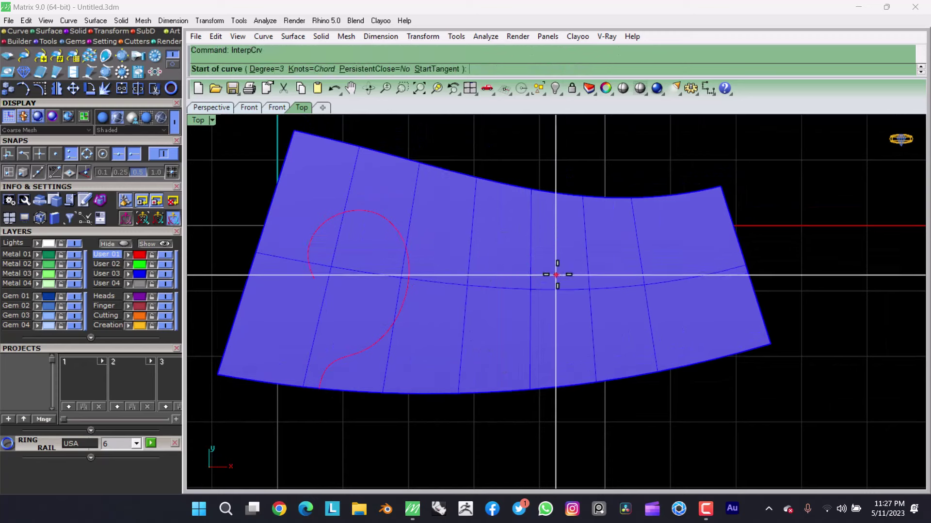
click(558, 275)
click(532, 247)
click(479, 231)
click(441, 246)
key(Escape)
key(Return)
click(525, 304)
click(537, 262)
click(499, 238)
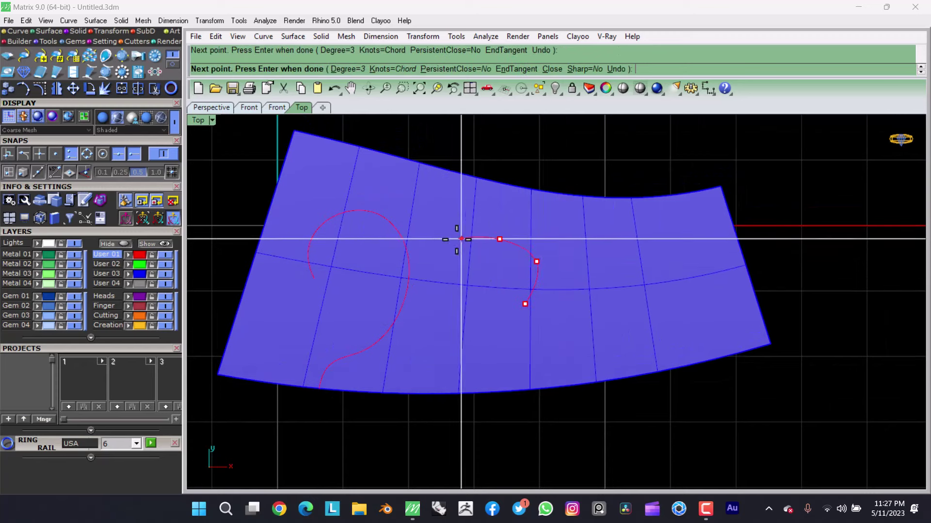
click(461, 239)
right_drag(513, 390, 565, 305)
key(Return)
Step: Lock the flat panel and select both scroll curves
click(576, 251)
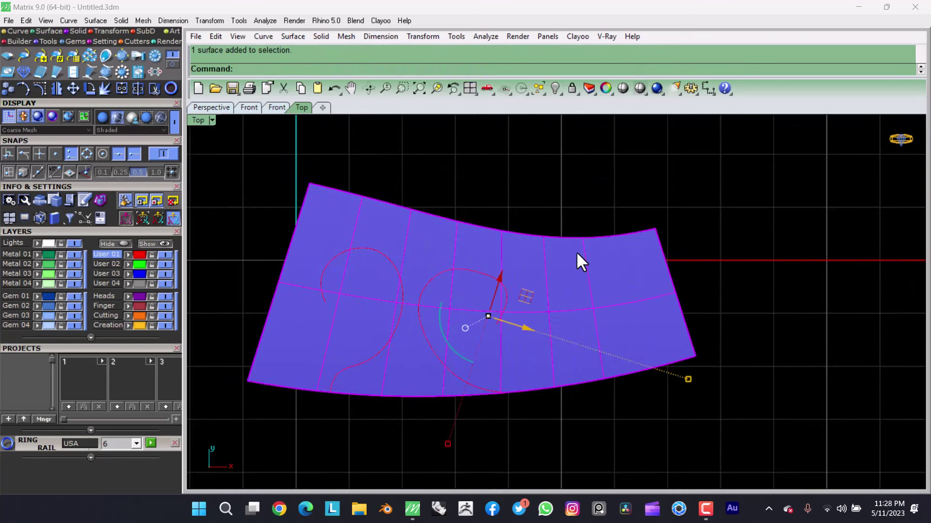
key(ctrl+l)
scroll(576, 251, up, 2)
key(ctrl+a)
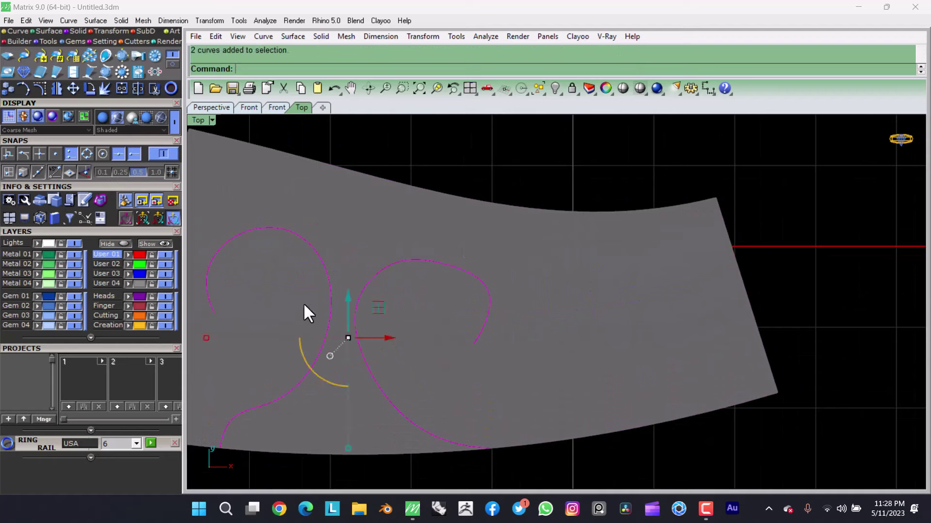
Step: Rebuild the scroll curves to 5 points and show their control points ghosted
key(Return)
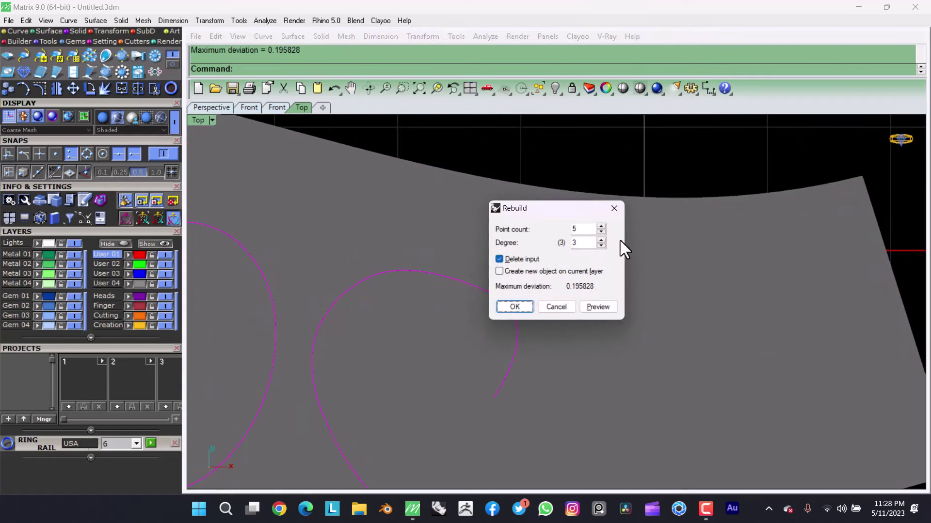
key(Return)
key(F10)
scroll(430, 286, up, 1)
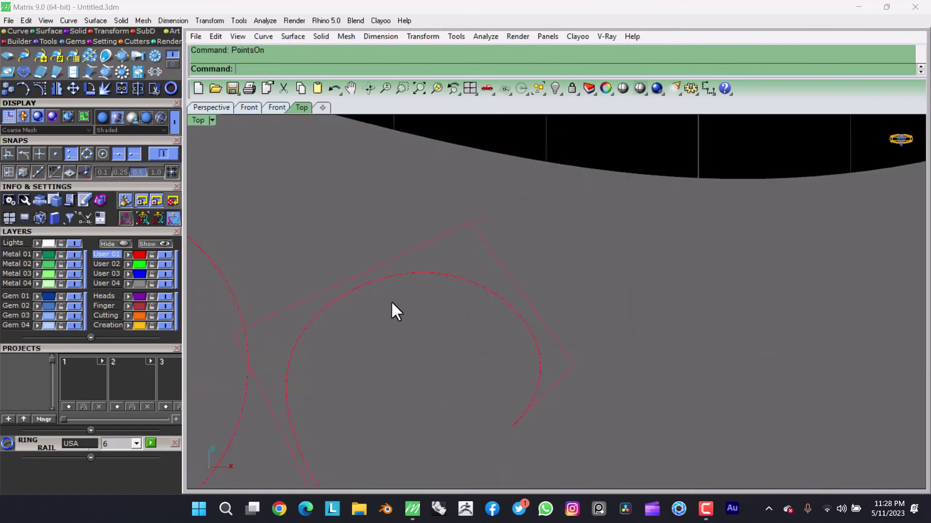
key(ctrl+alt+g)
click(256, 324)
click(479, 206)
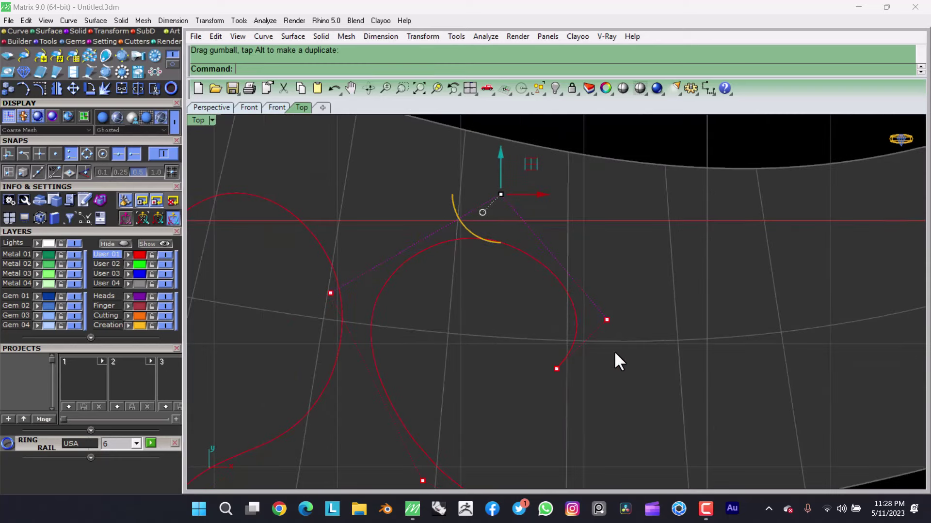
Step: Rebuild the spiral again and select its top control points
key(Return)
text(9)
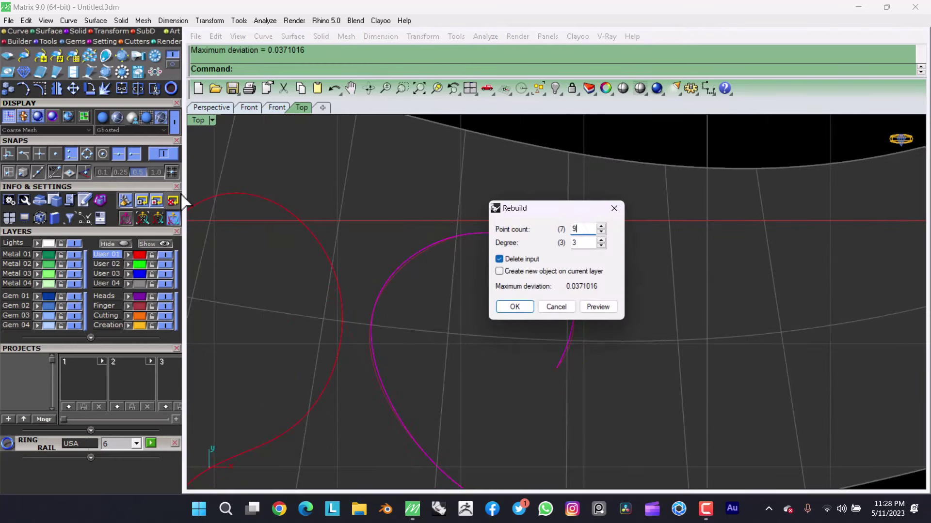
key(Return)
click(408, 366)
click(533, 273)
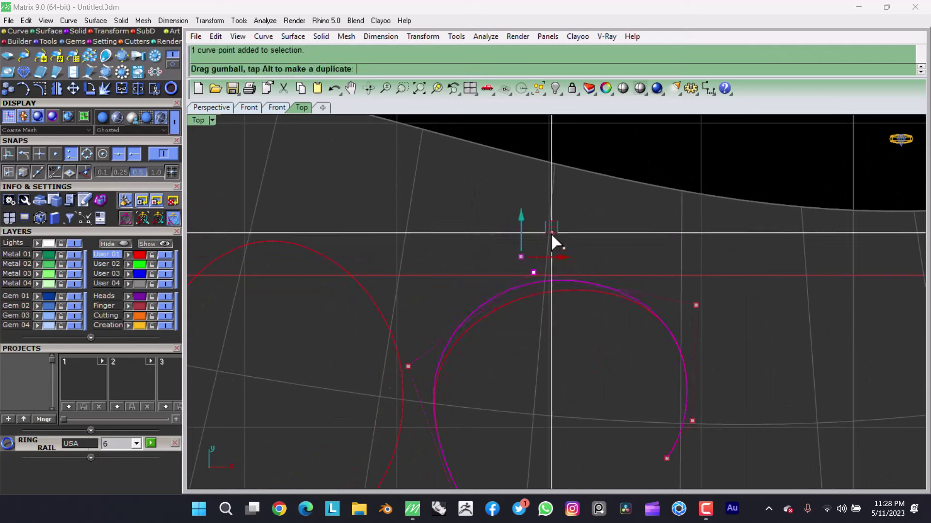
scroll(589, 326, down, 3)
scroll(586, 330, up, 3)
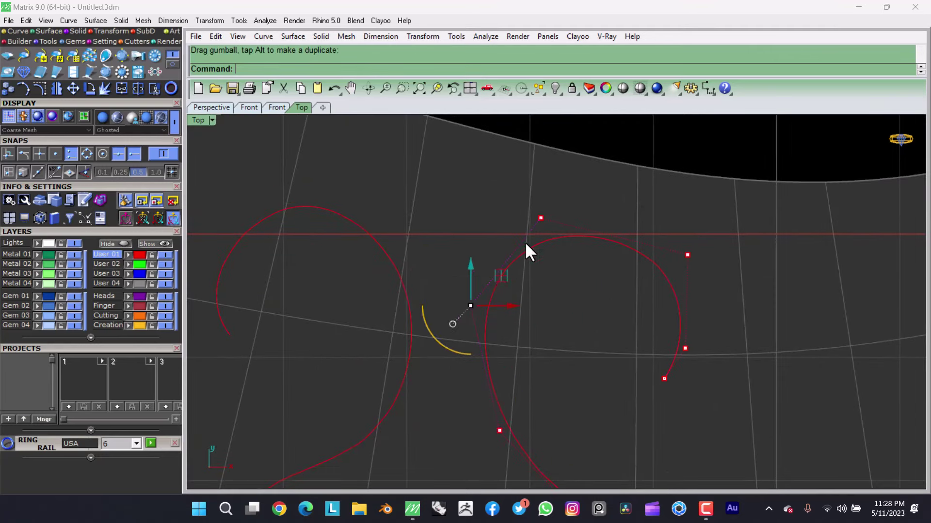
scroll(571, 190, down, 3)
Step: Extend the right spiral's tail to a new end point
key(Escape)
click(612, 333)
click(618, 383)
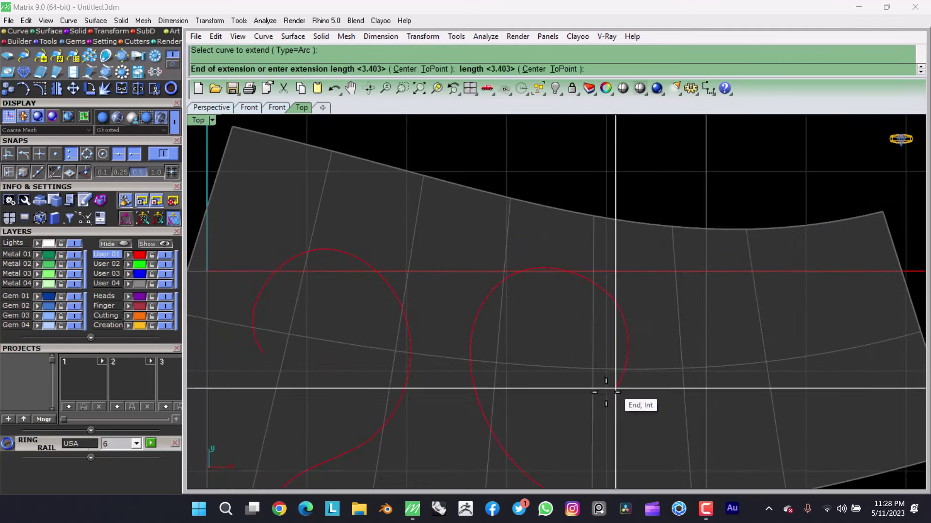
click(575, 416)
Step: Reshape the left spiral's tail by dragging its lower control points
key(Return)
click(367, 266)
click(262, 259)
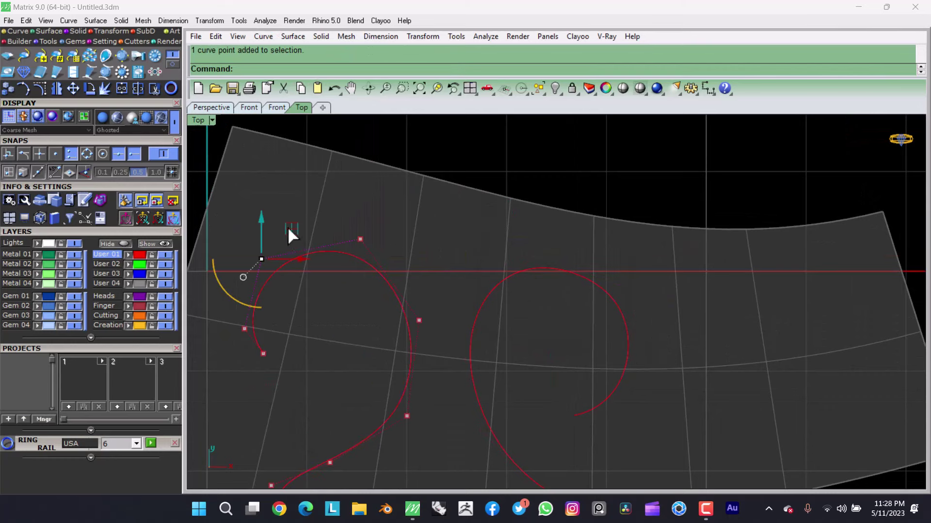
scroll(330, 289, down, 2)
scroll(290, 396, up, 2)
mouse_move(303, 374)
mouse_down()
mouse_move(376, 334)
mouse_move(318, 353)
mouse_up()
scroll(318, 353, down, 3)
Step: Copy a spiral to the right to create a third scroll on the panel
click(431, 317)
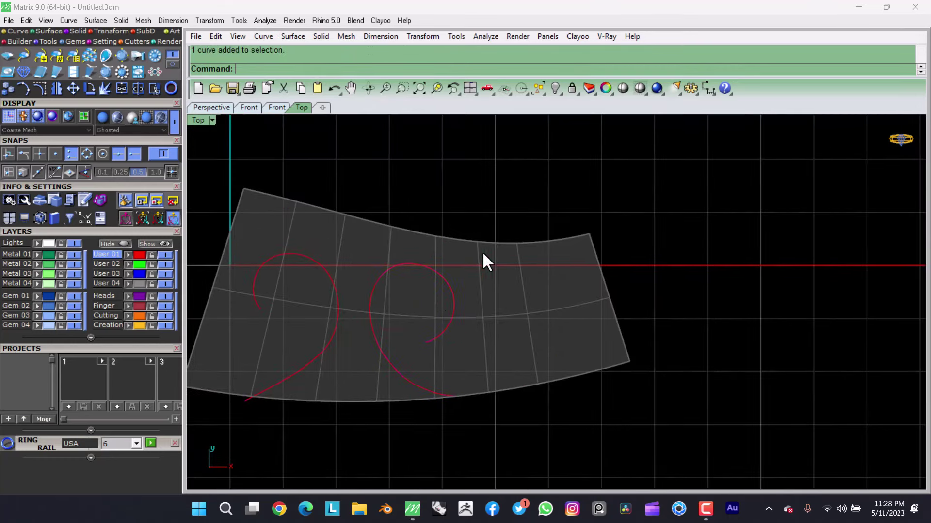
drag(382, 298, 581, 295)
key(ctrl+z)
alt+drag(475, 238, 550, 286)
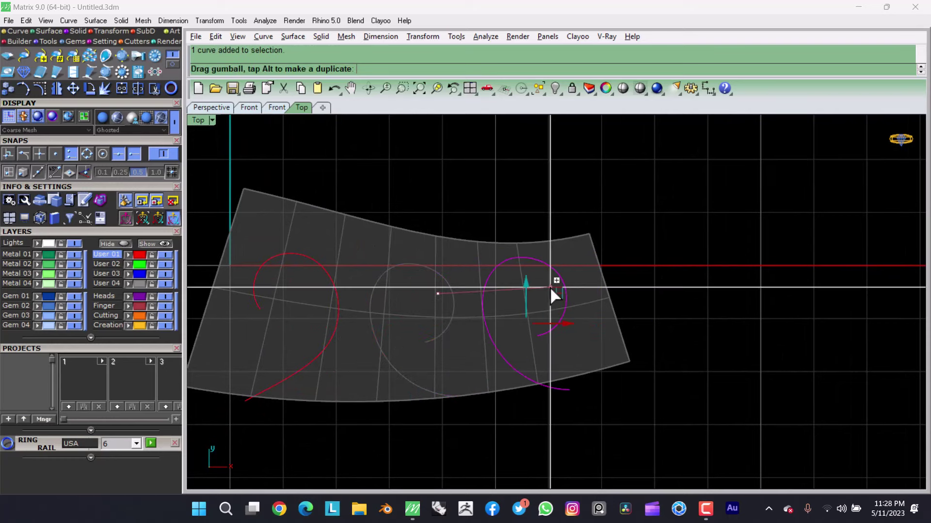
click(522, 314)
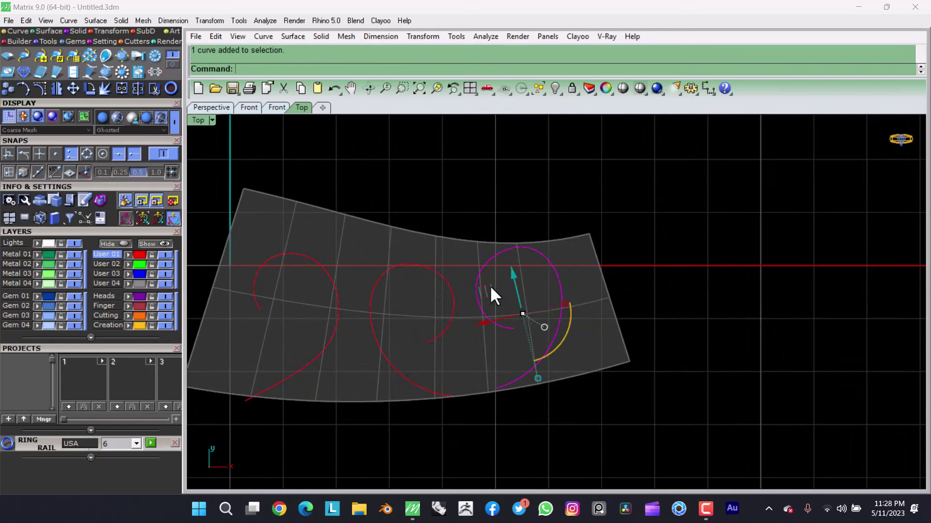
key(Escape)
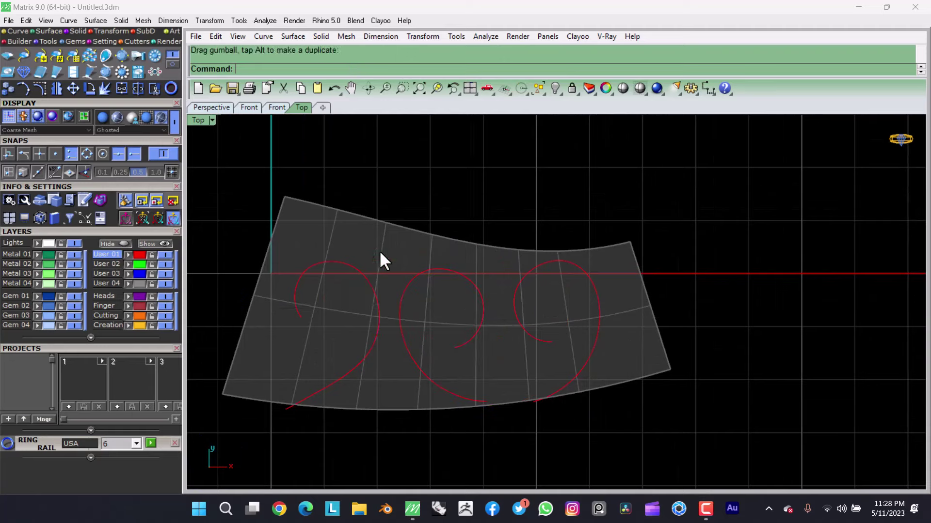
Step: Reposition the left spiral and enlarge the middle spiral slightly
click(378, 291)
mouse_move(307, 332)
mouse_down()
mouse_move(326, 407)
mouse_move(348, 288)
mouse_up()
click(457, 394)
drag(442, 404, 442, 408)
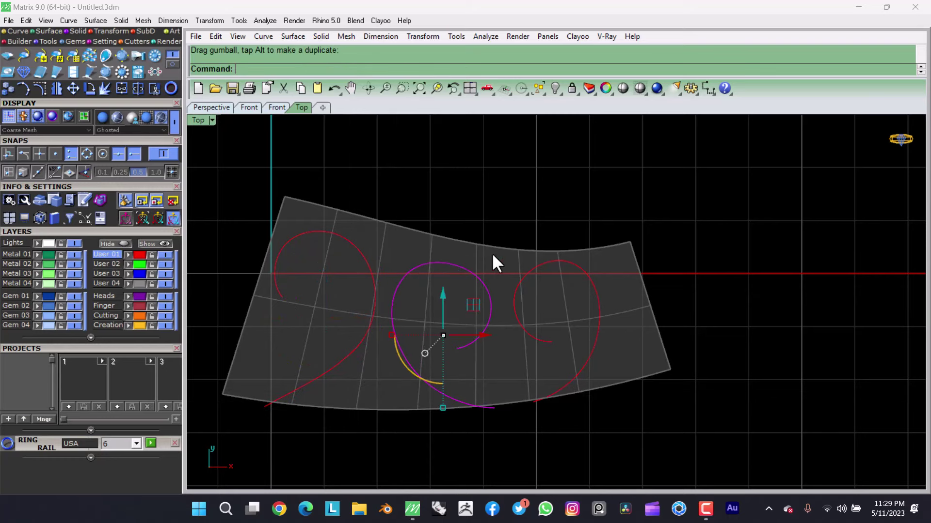
key(Escape)
Step: Select the right spiral's control points and start a 0.25 offset
click(598, 303)
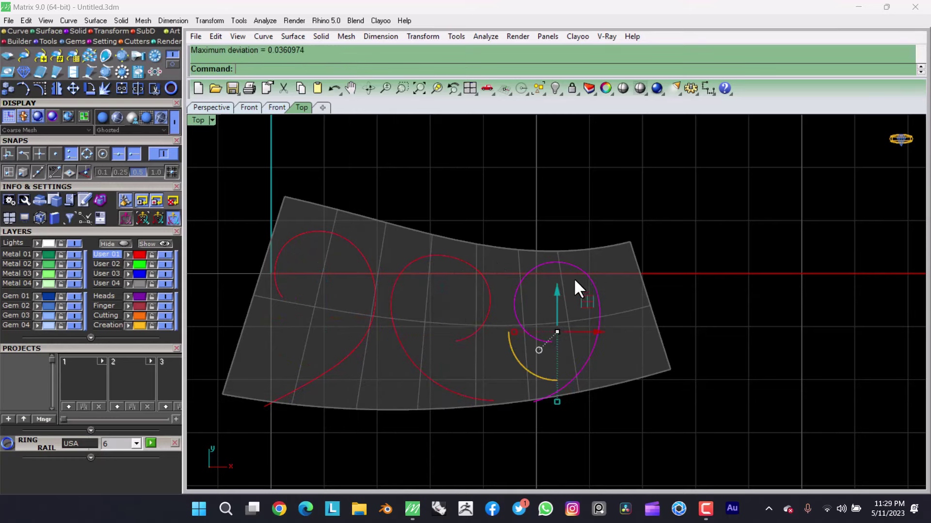
key(F10)
scroll(574, 278, up, 2)
click(593, 315)
click(505, 301)
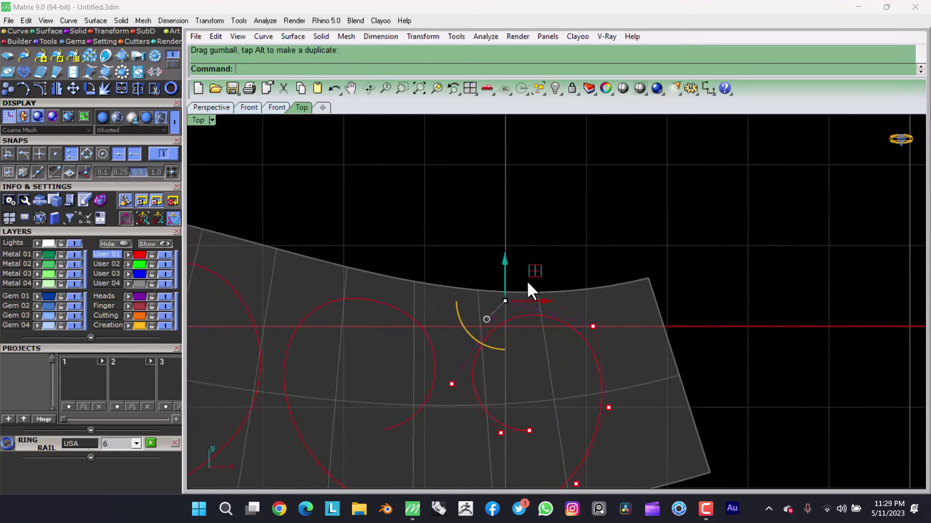
text(.25)
key(Return)
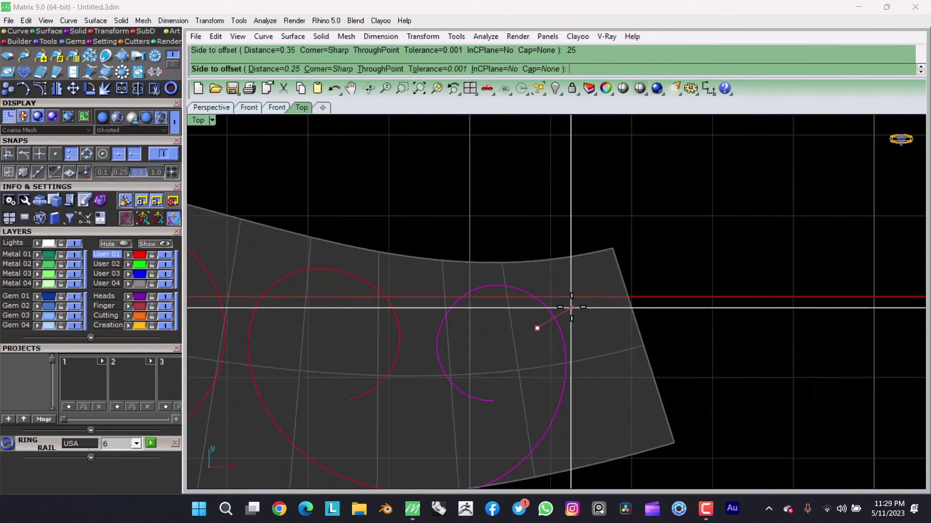
Step: Offset the spiral, delete the original left spiral, and line the spirals up in a row
click(571, 307)
click(264, 296)
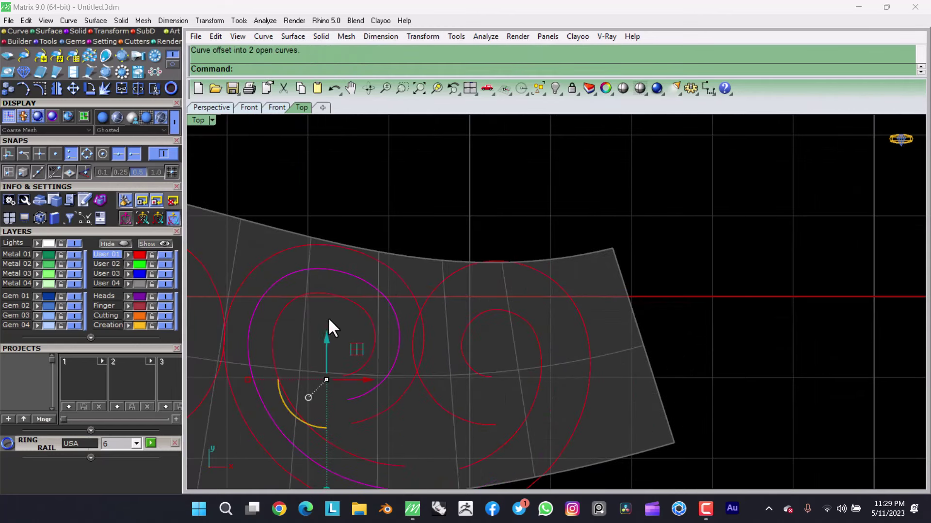
key(Delete)
drag(704, 336, 321, 313)
mouse_move(458, 339)
mouse_down()
mouse_move(371, 277)
mouse_move(411, 303)
mouse_up()
click(370, 307)
click(877, 332)
Step: Rebuild the two selected right-hand spirals with a point count of 12
scroll(584, 340, up, 3)
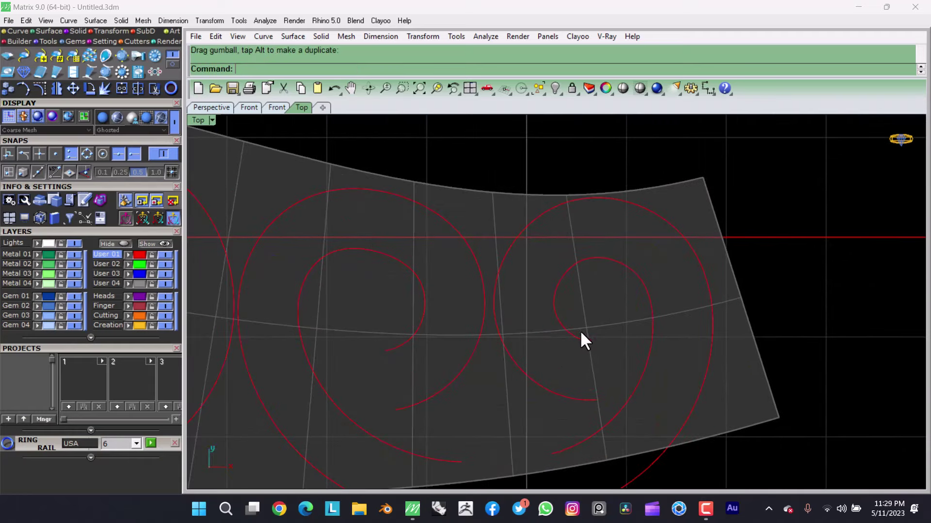
scroll(580, 330, up, 2)
drag(566, 334, 537, 284)
scroll(620, 281, down, 3)
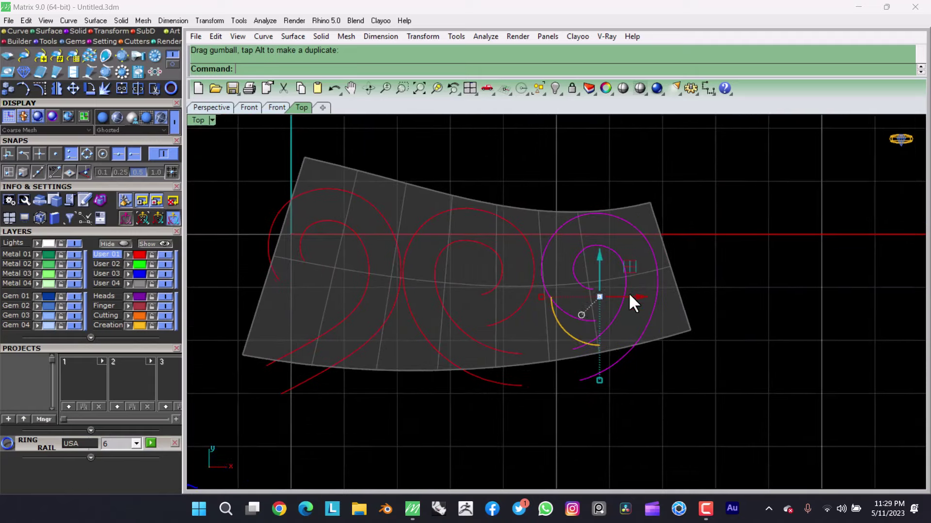
scroll(628, 292, up, 1)
scroll(606, 322, up, 2)
text(rebuild)
key(Return)
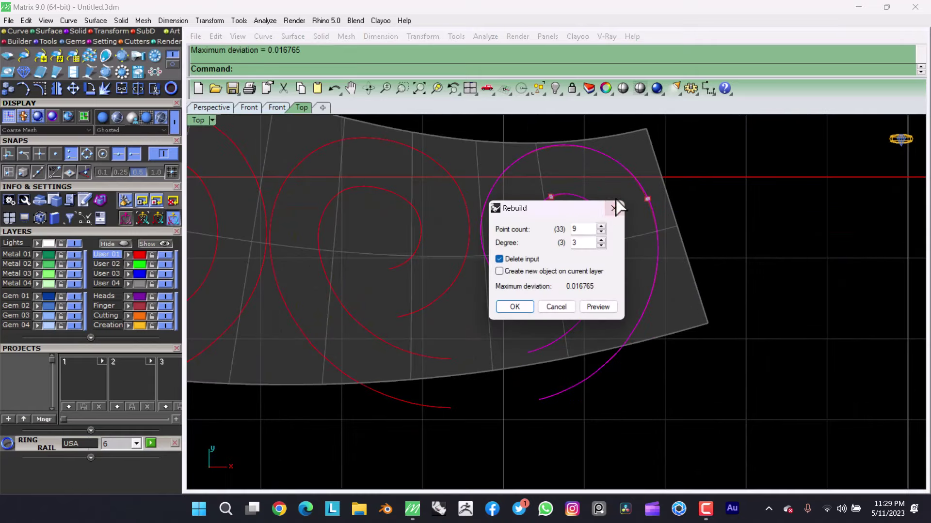
text(12)
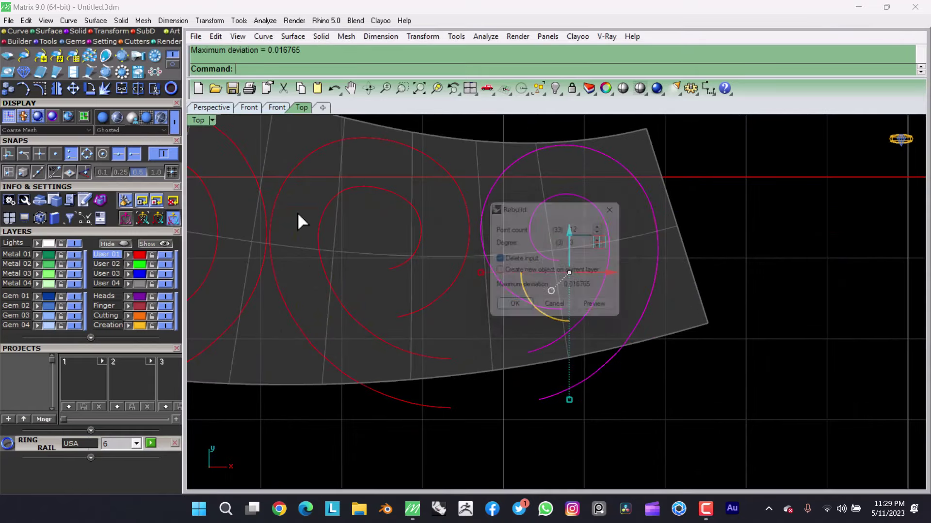
key(Return)
Step: Start a vertical circle across the spirals using the Circle command's V option
right_drag(366, 196, 401, 247)
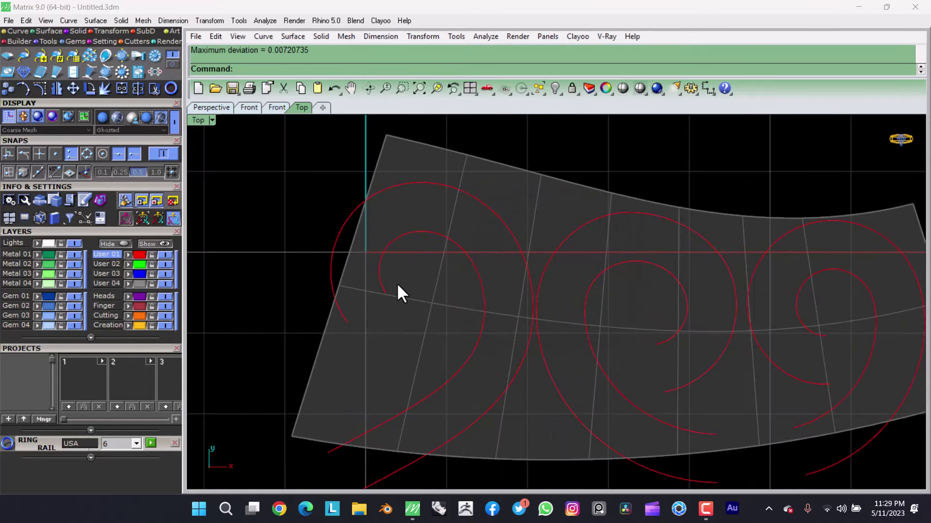
scroll(395, 285, up, 2)
text(circle)
key(Return)
text(v)
key(Return)
Step: Place the circle's first point, duplicate the surface's bottom edge, and trim a spiral tail
click(333, 335)
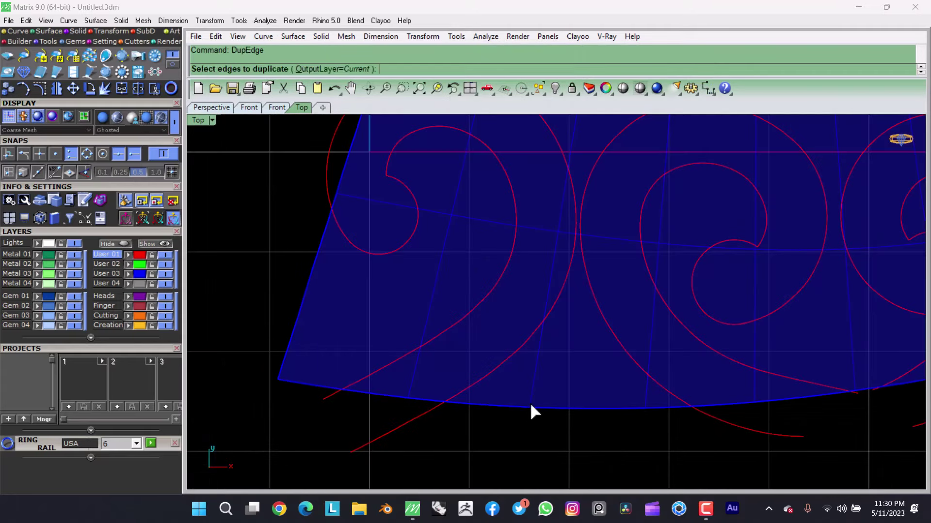
click(529, 406)
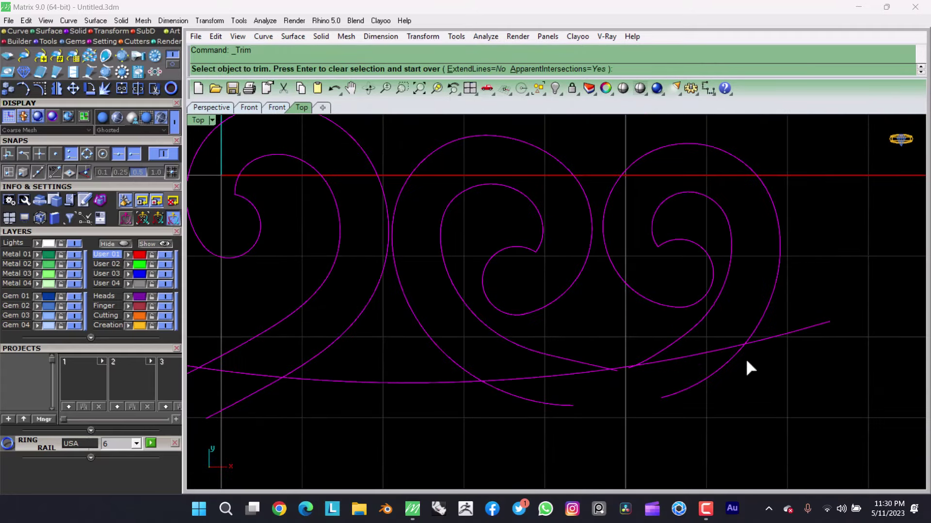
click(746, 361)
Step: Trim the remaining spiral tails and select the trimmed curves to join them
scroll(630, 368, up, 3)
scroll(595, 379, up, 2)
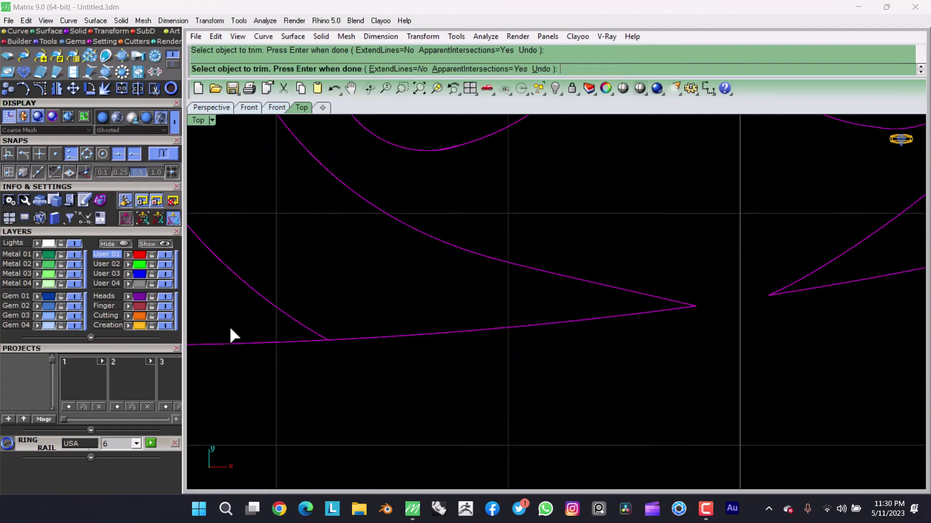
scroll(402, 318, down, 5)
scroll(311, 287, up, 3)
right_drag(312, 287, 513, 274)
key(Return)
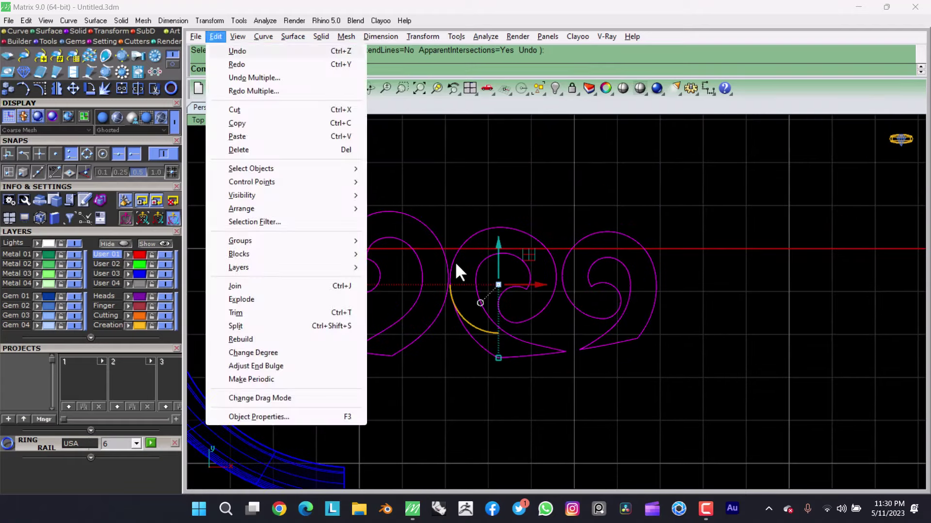
click(239, 285)
drag(493, 376, 499, 383)
Step: Create a trimmed patch surface on the right scroll outline
click(615, 325)
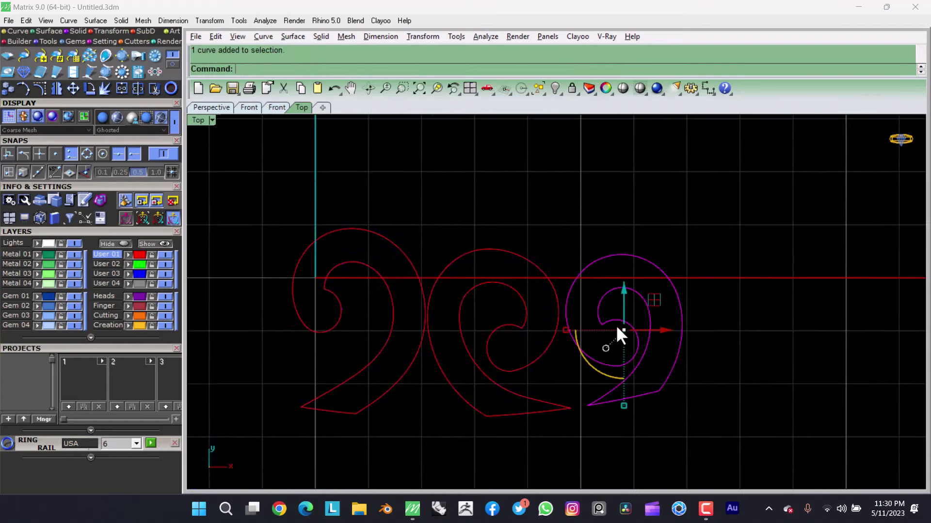
key(ctrl+z)
key(ctrl+z)
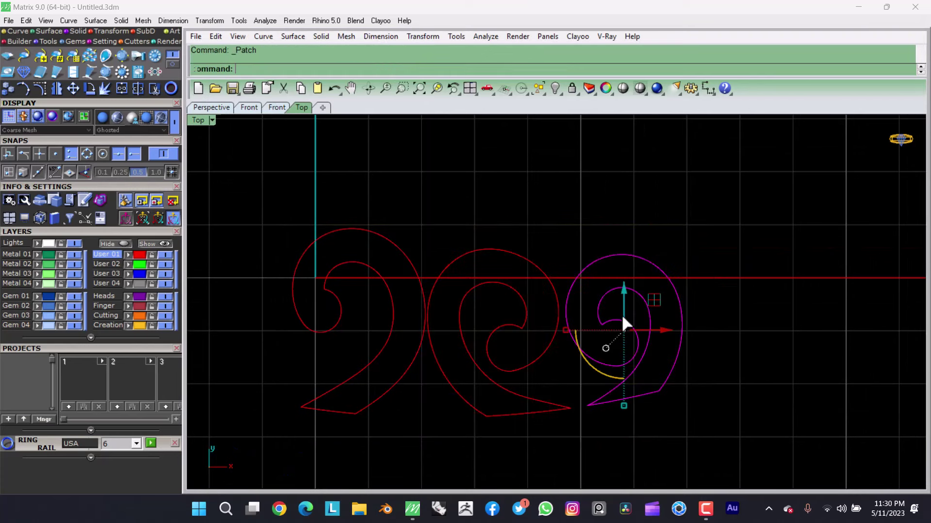
key(Return)
click(509, 258)
click(512, 351)
Step: Patch the middle and left scroll outlines with trimmed surfaces as well
key(Return)
click(470, 269)
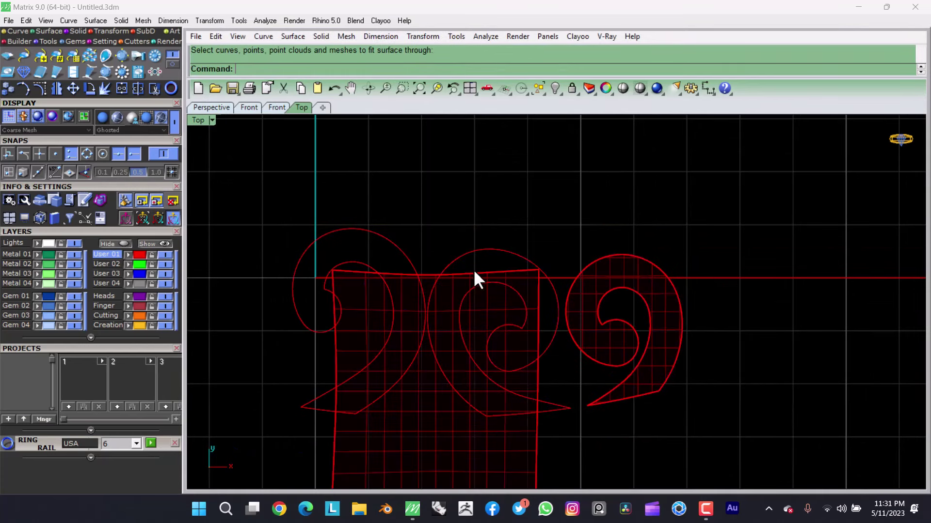
key(Return)
click(516, 352)
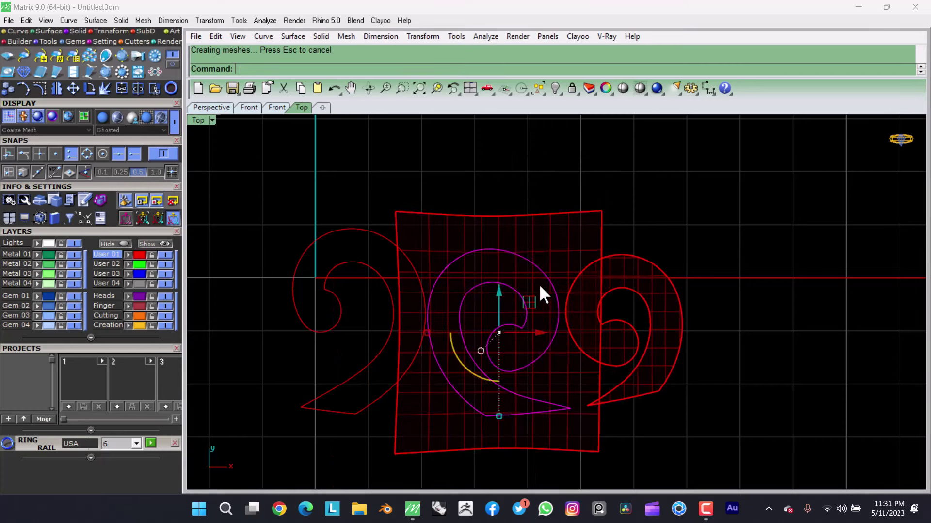
key(Return)
click(373, 265)
key(Return)
key(Return)
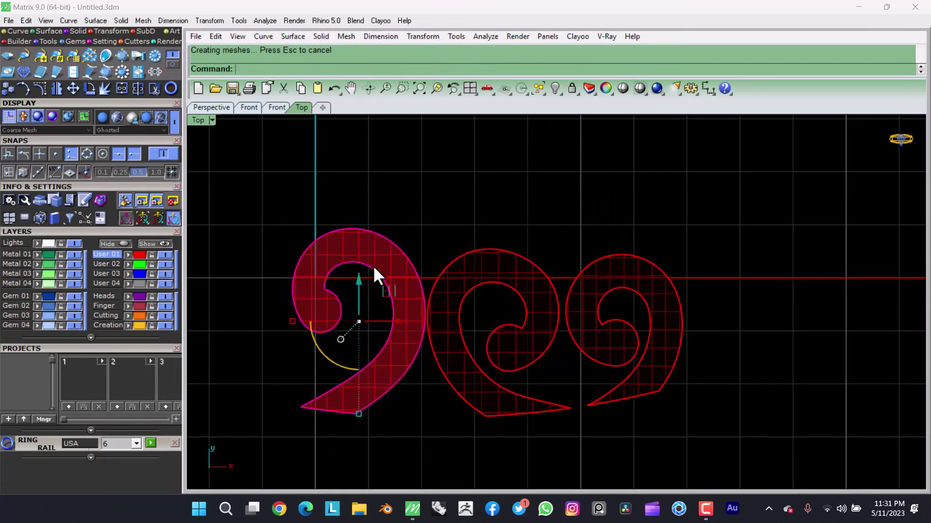
Step: Switch the viewport to Shaded and tilt the view to inspect the patches
key(ctrl+alt+s)
mouse_move(552, 278)
right_down()
mouse_move(501, 276)
mouse_move(325, 225)
mouse_move(310, 211)
right_up()
ctrl+click(356, 214)
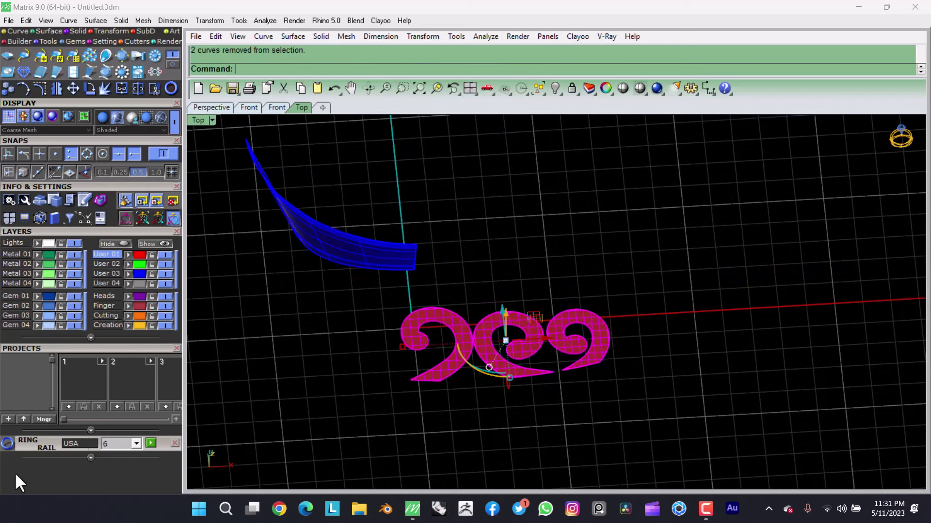
Step: Offset the three scroll surfaces by 0.6 into solids
scroll(523, 285, up, 3)
key(Return)
scroll(524, 291, up, 3)
text(.6)
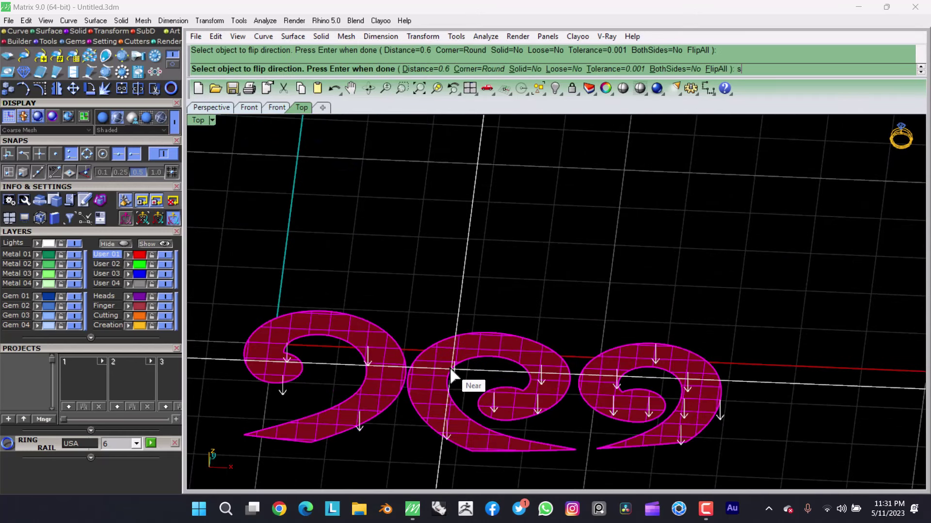
key(Return)
text(.6)
key(Return)
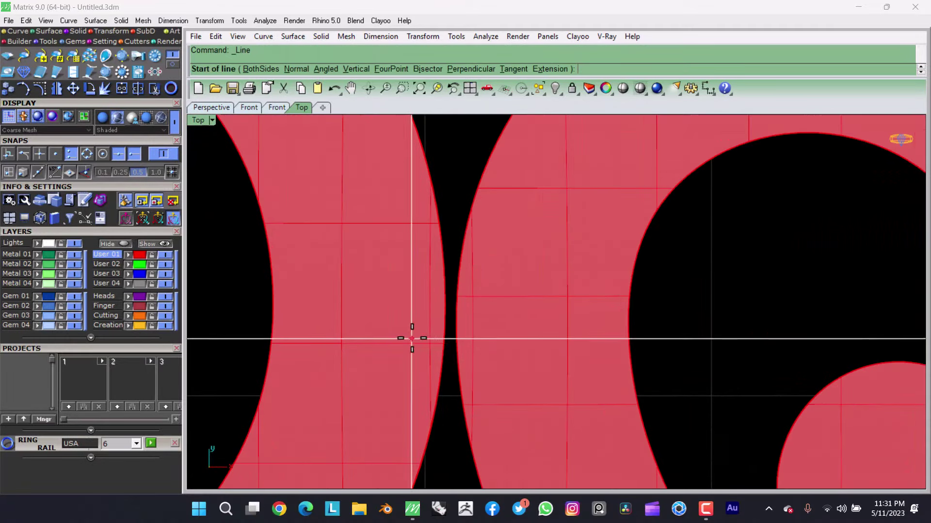
Step: Select the scroll pieces and the small block between scrolls, then undo two changes
click(409, 339)
scroll(540, 306, up, 3)
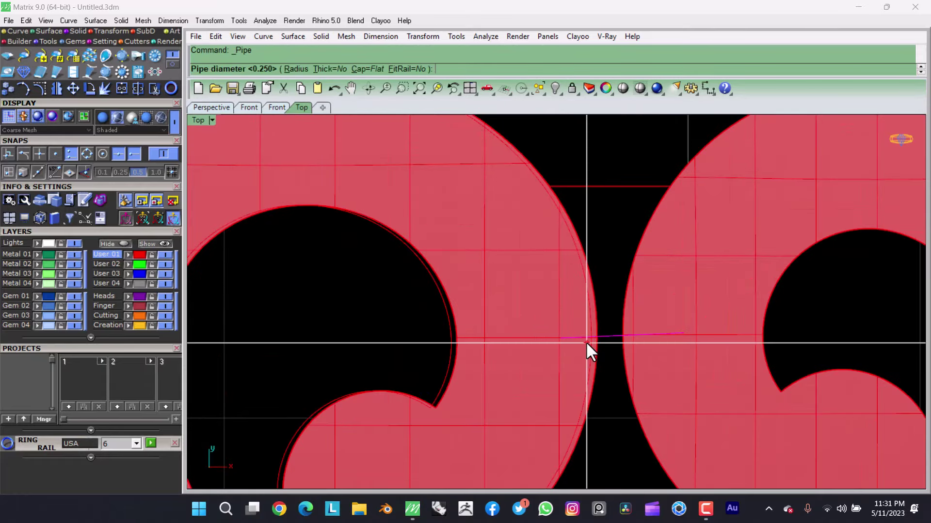
click(586, 341)
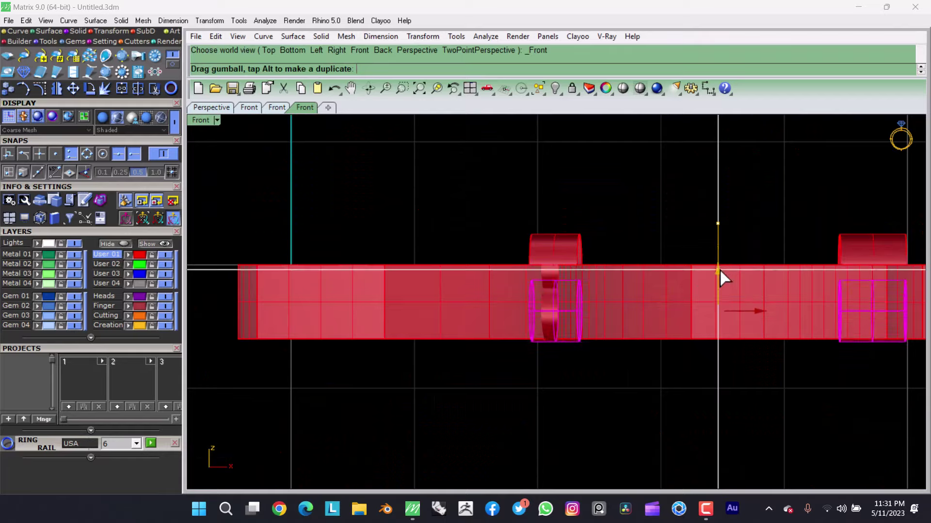
drag(758, 212, 316, 260)
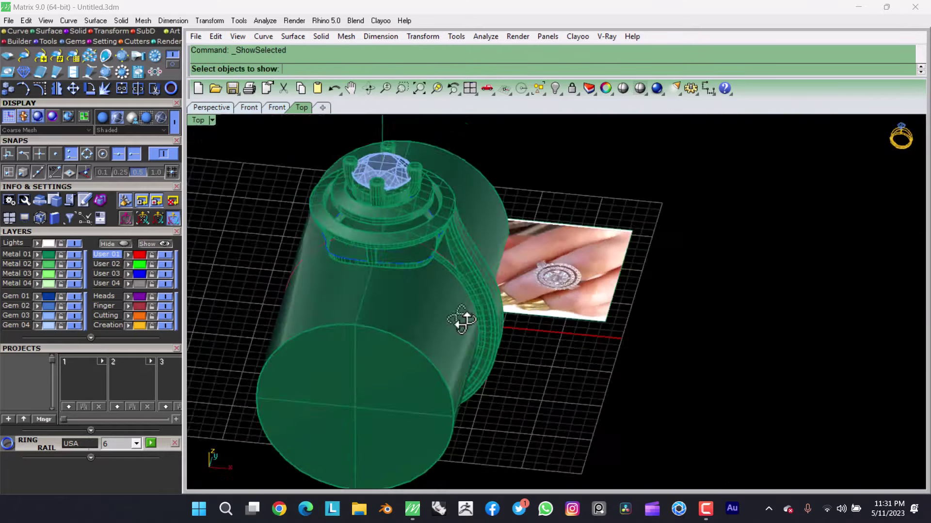
click(457, 355)
key(ctrl+z)
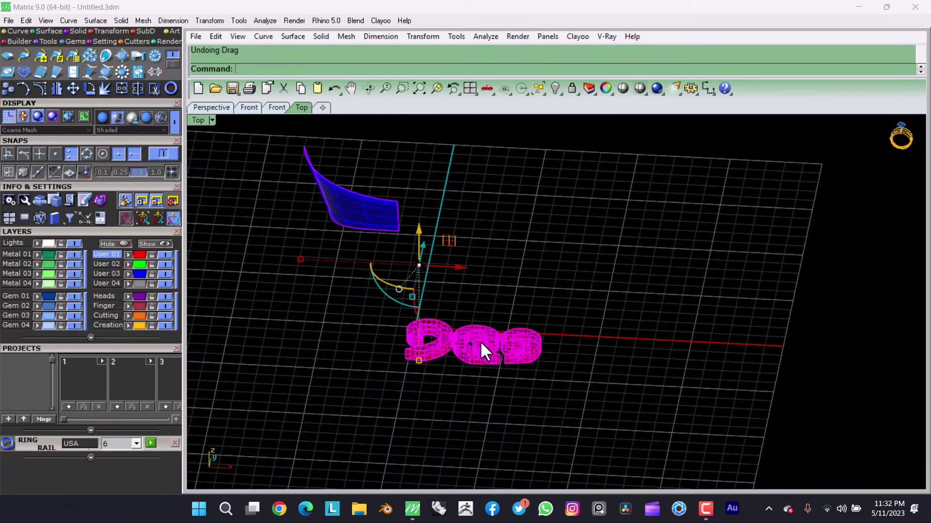
key(ctrl+z)
key(ctrl+z)
key(ctrl+z)
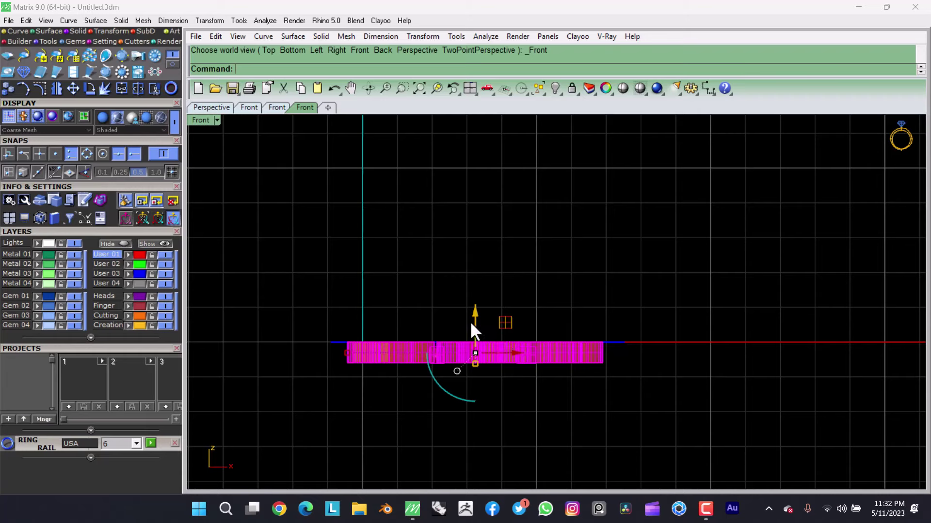
Step: Flow the scrolls from the flat base surface onto the curved target surface
click(422, 36)
click(480, 302)
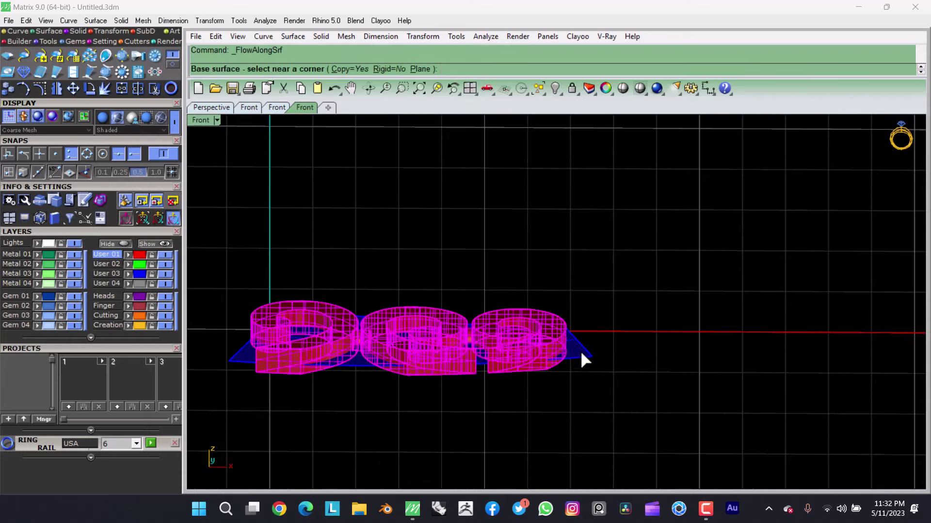
click(581, 355)
click(470, 291)
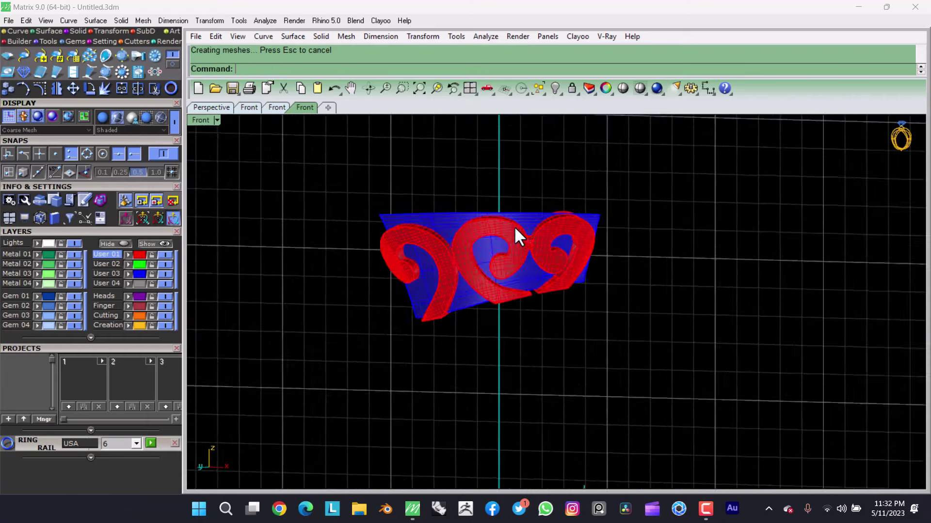
Step: Delete the original flat scroll pieces
scroll(514, 226, down, 3)
drag(537, 363, 380, 381)
key(Delete)
scroll(430, 237, up, 4)
scroll(422, 214, up, 2)
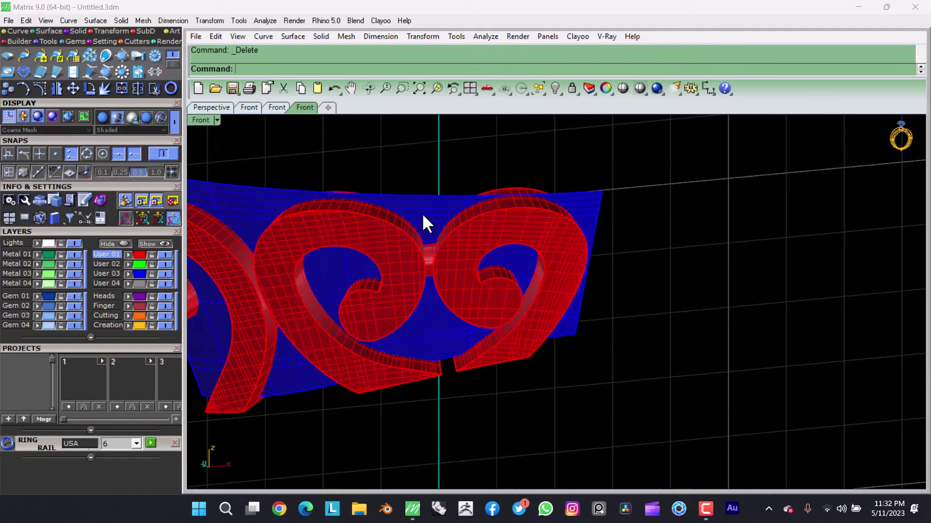
scroll(422, 216, down, 3)
Step: Delete the leftover helper curves and show the hidden ring parts again
click(215, 37)
click(405, 181)
scroll(341, 247, up, 2)
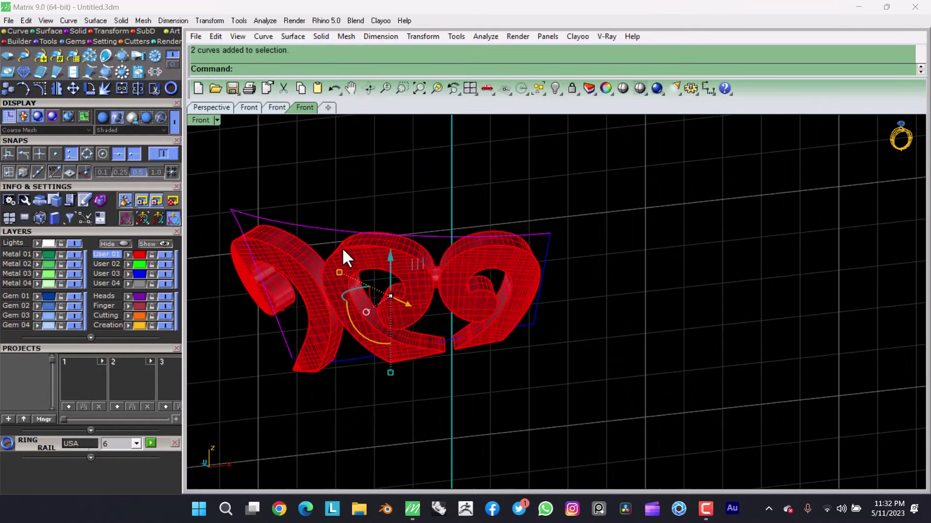
key(Delete)
scroll(559, 263, down, 2)
click(215, 37)
click(426, 214)
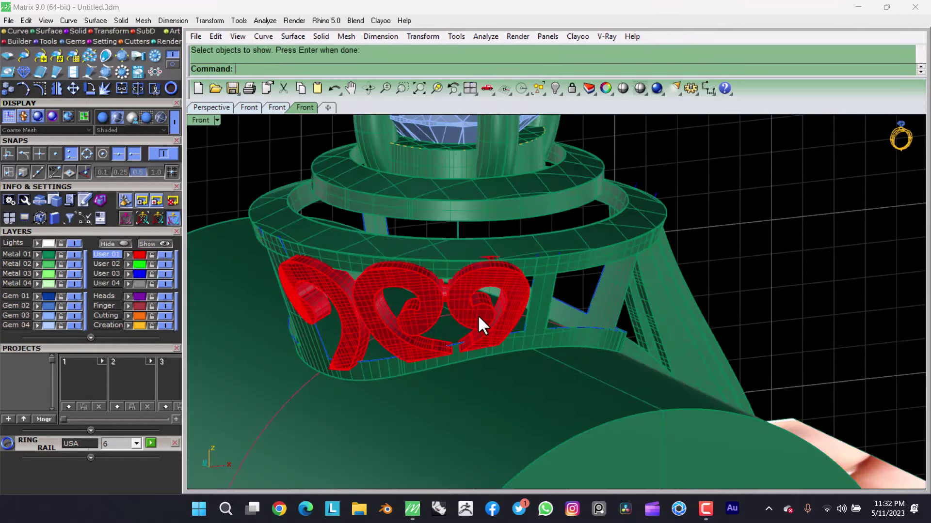
Step: Finish showing hidden objects and scale the scroll pieces about origin 0
key(Return)
right_drag(420, 286, 434, 263)
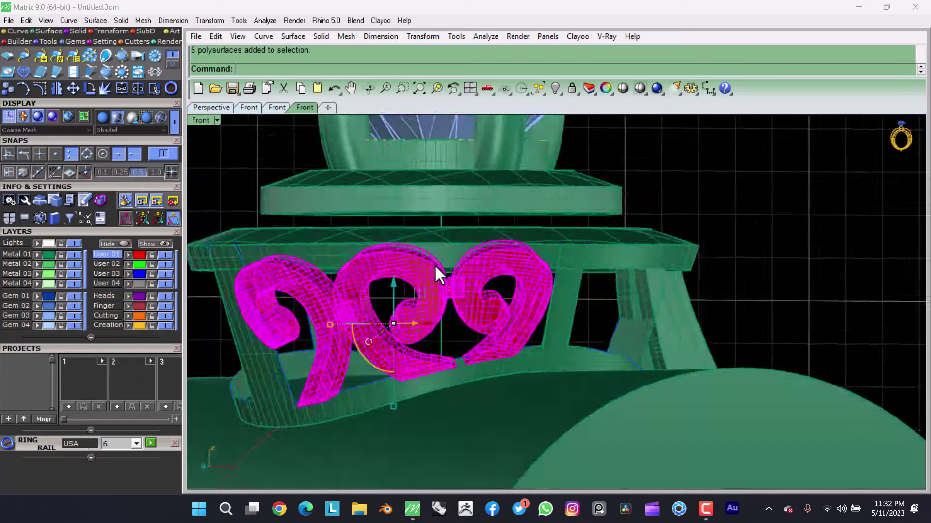
click(474, 307)
text(0)
key(Return)
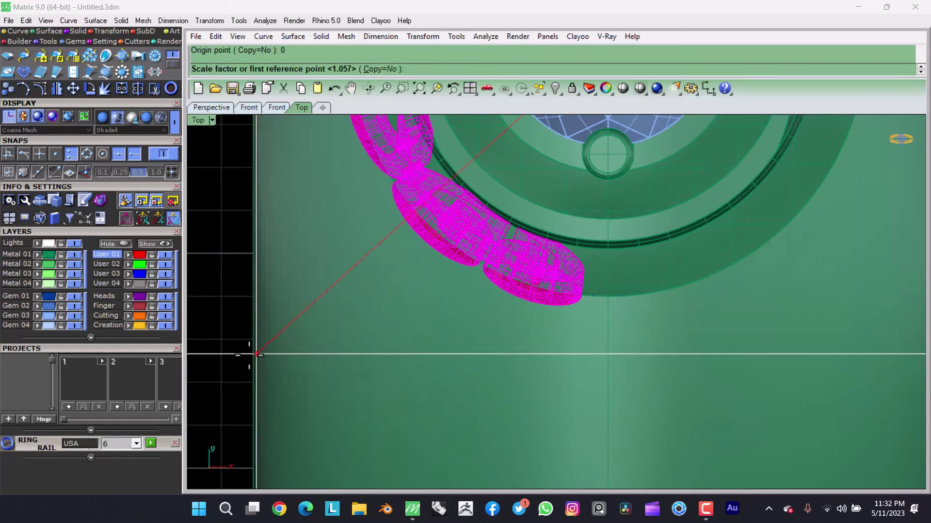
click(256, 354)
Step: Scale the scroll pieces a second time about origin 0, then deselect them
click(422, 310)
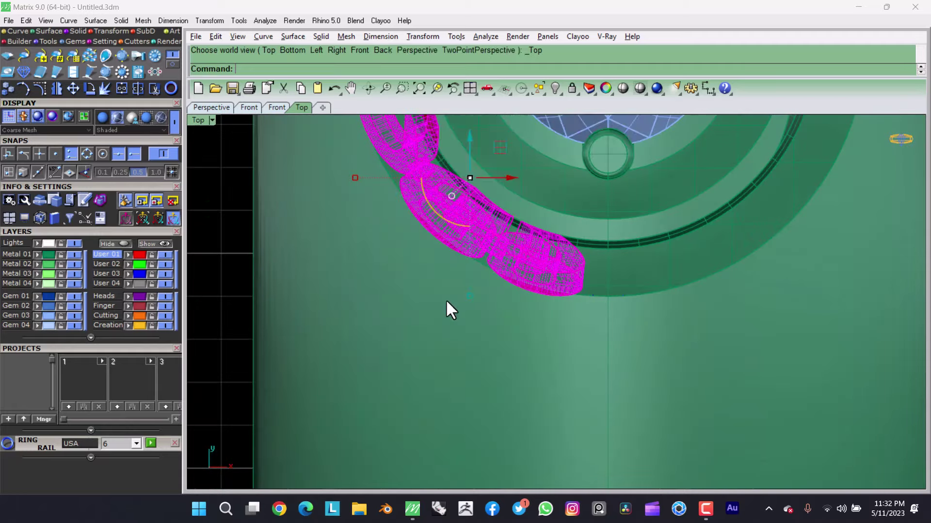
key(Return)
text(0)
key(Return)
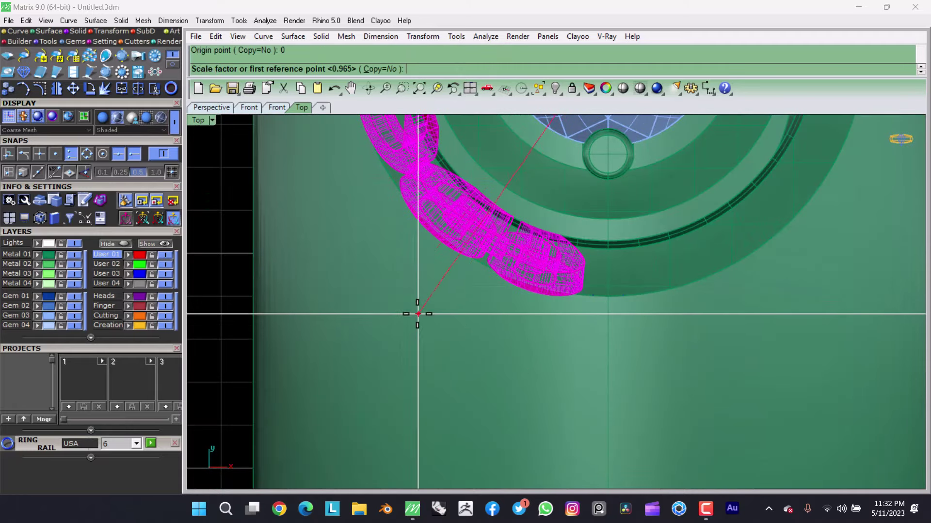
click(418, 314)
click(357, 333)
Step: Try moving one red scroll piece toward the ring centre in Top view, then undo
mouse_move(457, 295)
right_down()
mouse_move(505, 300)
mouse_move(446, 276)
mouse_move(379, 293)
right_up()
click(379, 294)
key(ctrl+F1)
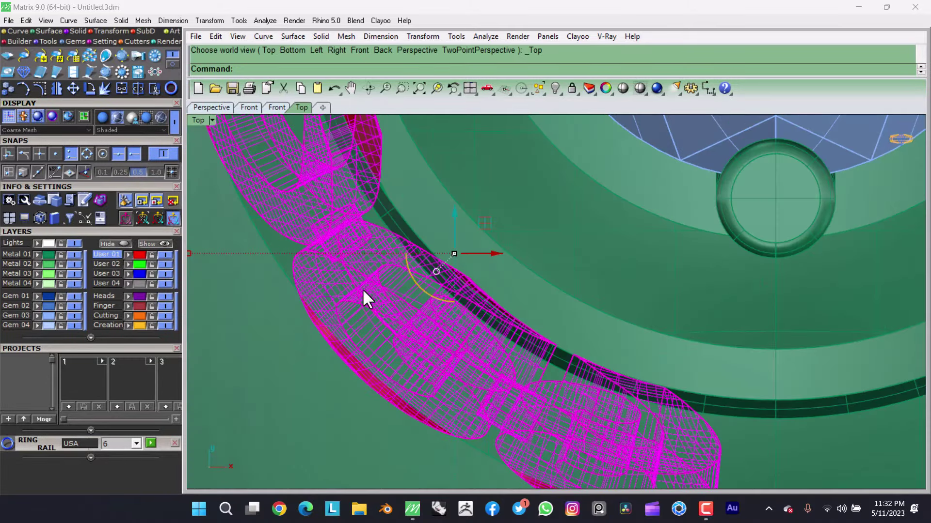
ctrl+drag(453, 254, 474, 260)
scroll(474, 260, down, 3)
drag(409, 312, 432, 267)
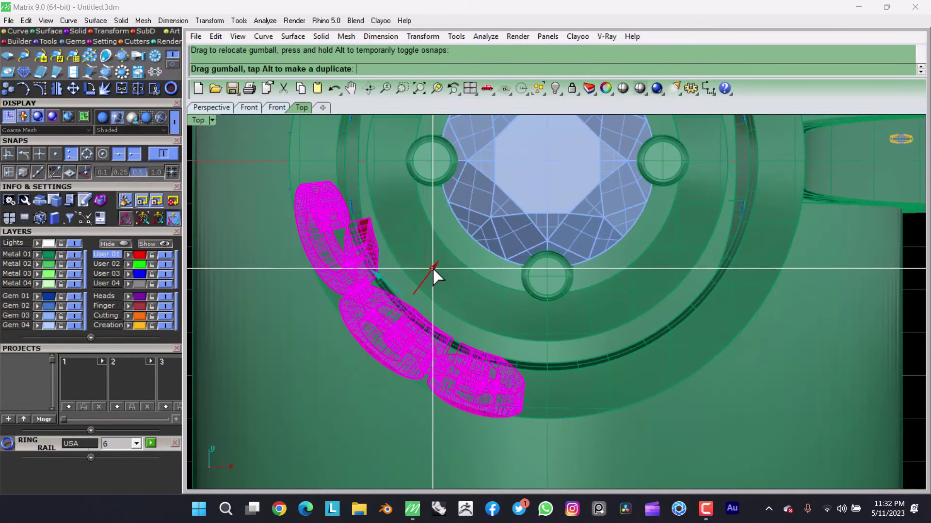
key(Escape)
mouse_move(390, 293)
right_down()
mouse_move(400, 304)
mouse_move(496, 296)
right_up()
key(ctrl+z)
Step: Rotate the red scroll piece about origin 0
click(428, 295)
key(ctrl+F1)
text(0)
key(Return)
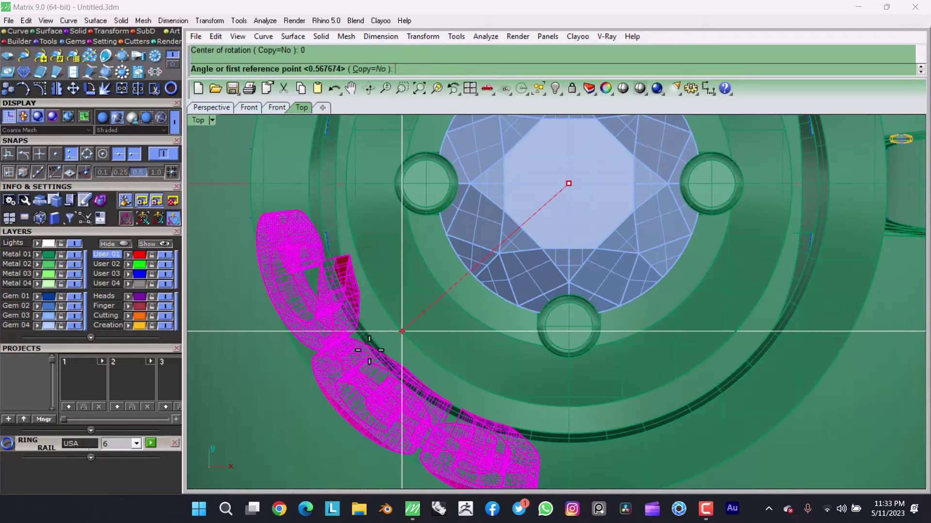
click(368, 368)
click(339, 399)
right_drag(339, 399, 422, 311)
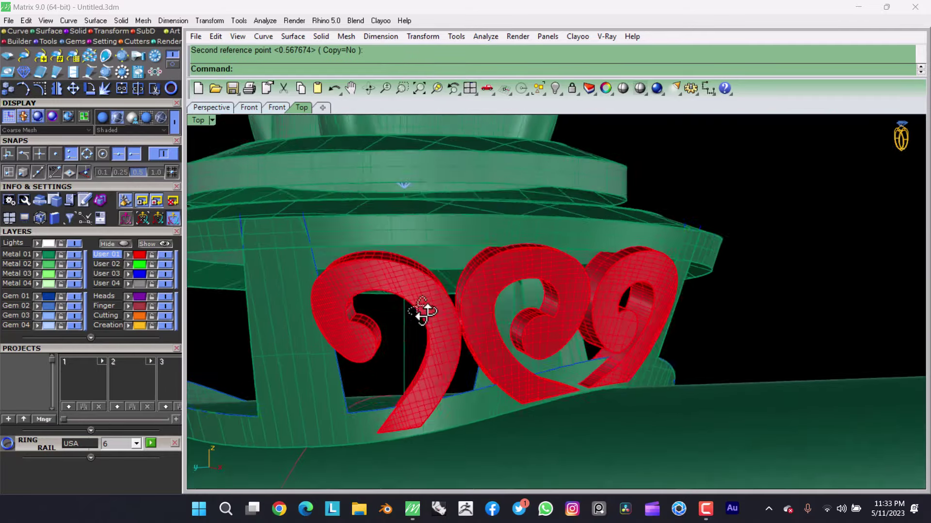
Step: Realign the red scroll pieces' move handle along the ring in Top view
click(490, 292)
drag(490, 291, 519, 300)
right_drag(518, 301, 457, 357)
key(ctrl+F1)
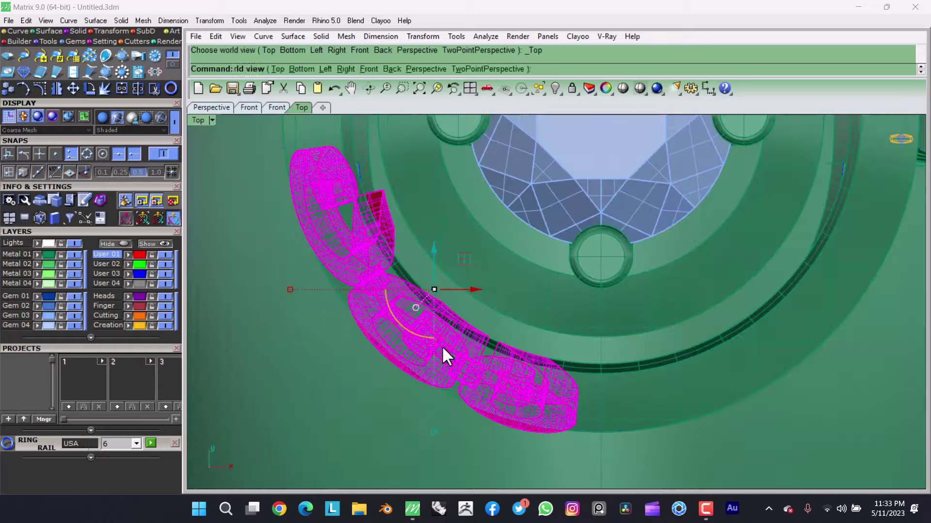
scroll(445, 356, up, 2)
ctrl+drag(416, 312, 435, 316)
scroll(439, 277, up, 1)
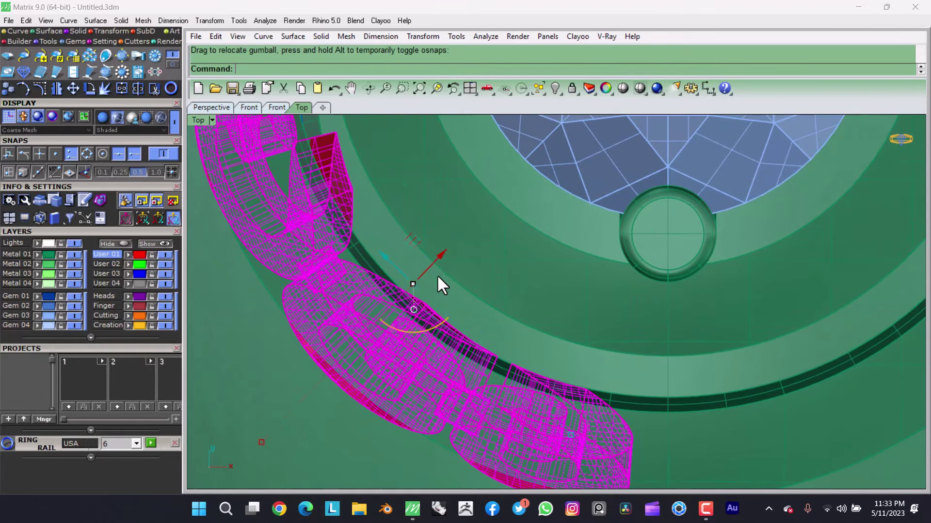
right_drag(449, 257, 443, 258)
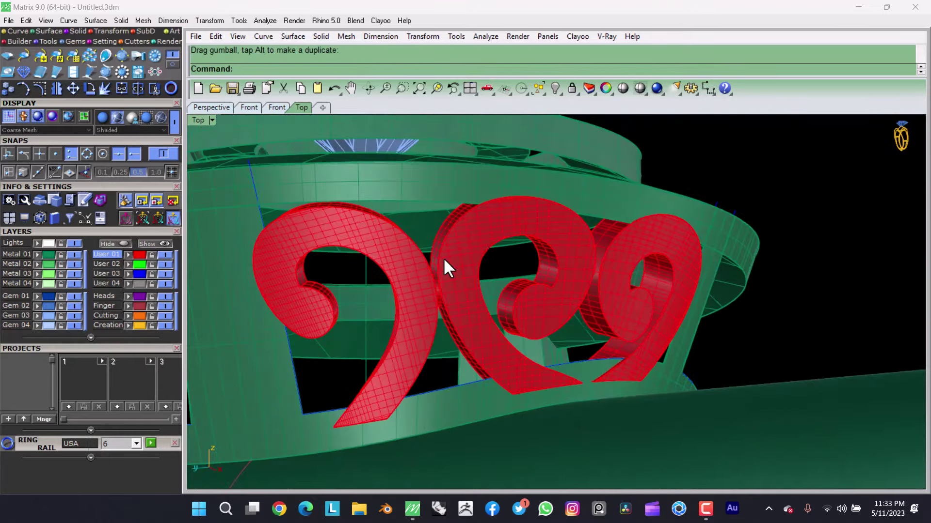
click(443, 257)
key(Escape)
Step: Select the left scroll piece in Top view and start rotating it
click(390, 287)
key(ctrl+F1)
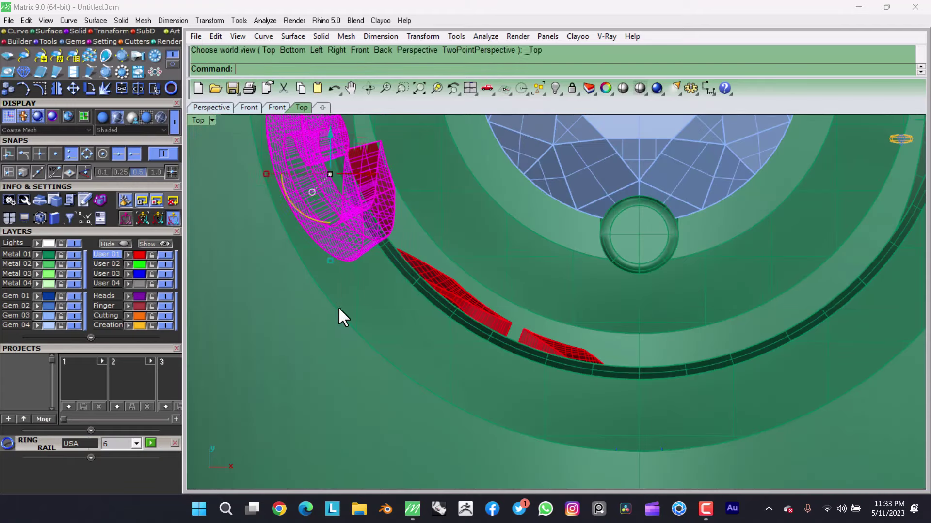
text(rotate)
key(Return)
Step: Rotate the left piece about origin 0, check the scroll gallery, and window-select the halo head
text(0)
key(Return)
key(Up)
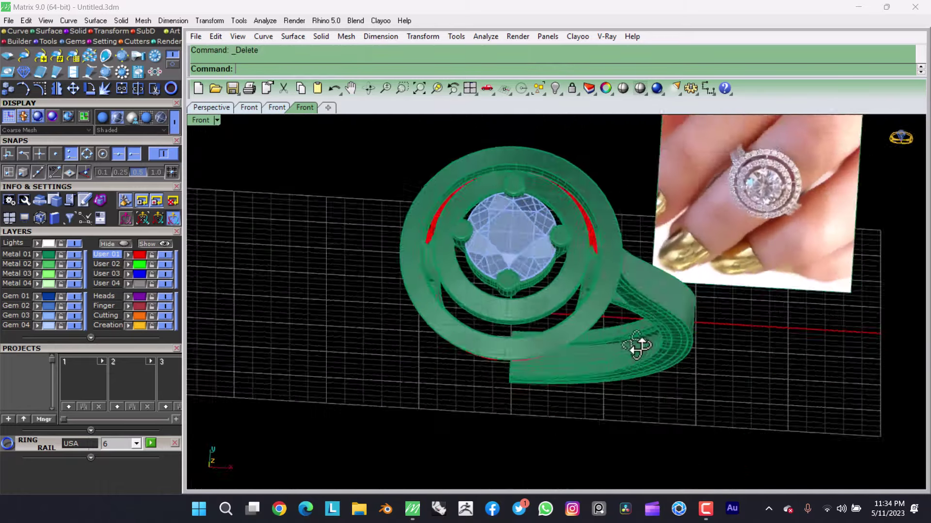
mouse_move(636, 345)
right_down()
mouse_move(452, 421)
mouse_move(461, 343)
mouse_move(588, 287)
mouse_move(592, 322)
right_up()
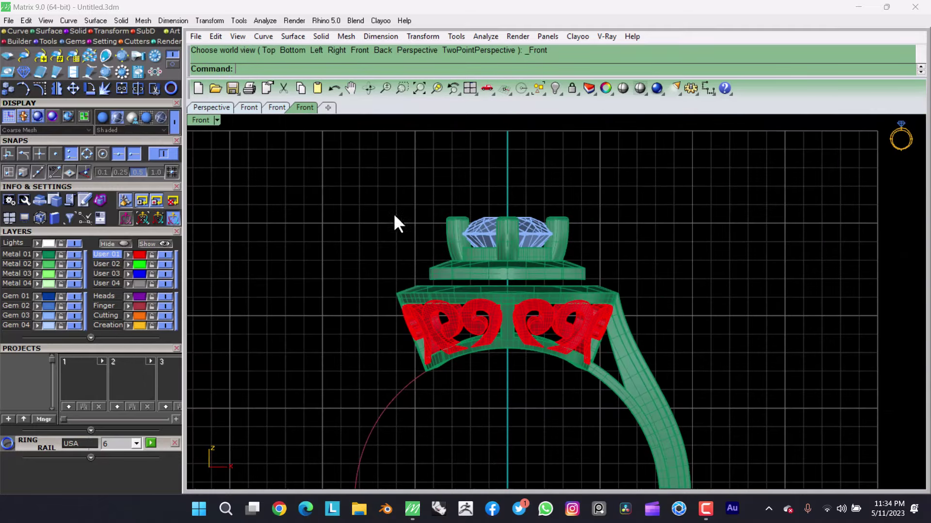
drag(395, 222, 626, 310)
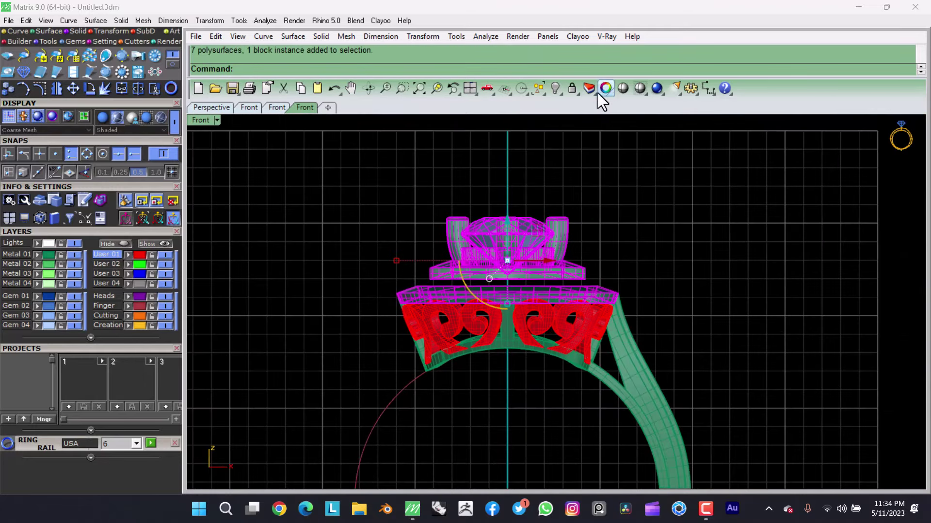
Step: Draw a line from the origin 0 outward across the halo rings
click(264, 36)
click(439, 141)
text(0)
key(Return)
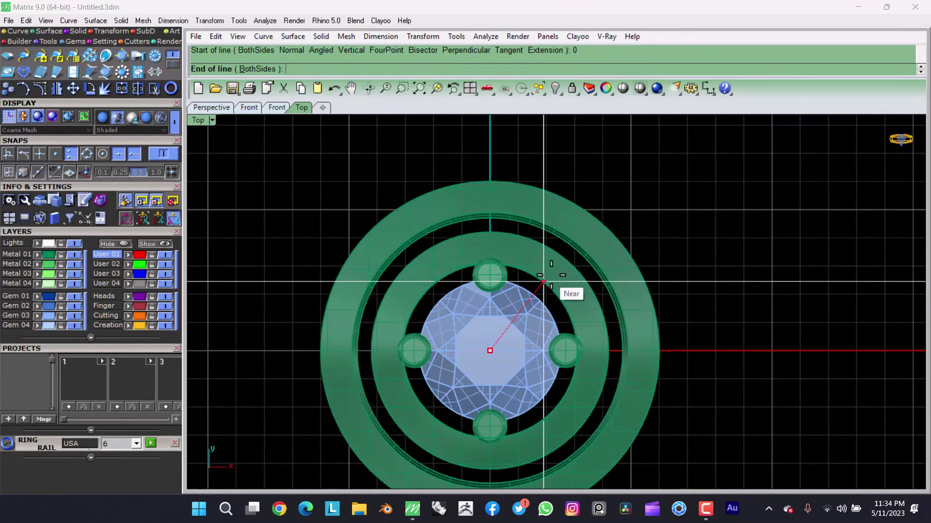
click(496, 222)
scroll(512, 228, up, 3)
scroll(510, 303, up, 2)
Step: Hide the ring surfaces, then trim the line and rebuild it with more points
click(510, 303)
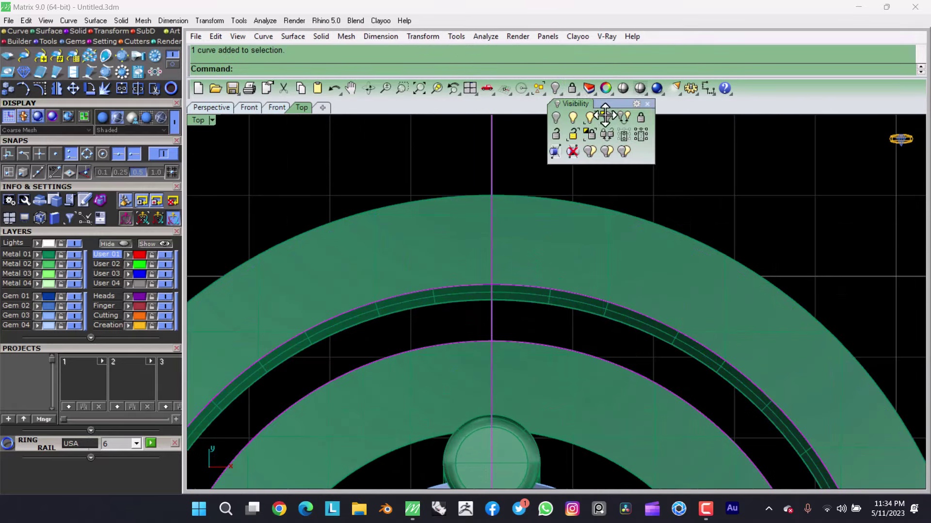
click(610, 132)
text(trim)
key(Return)
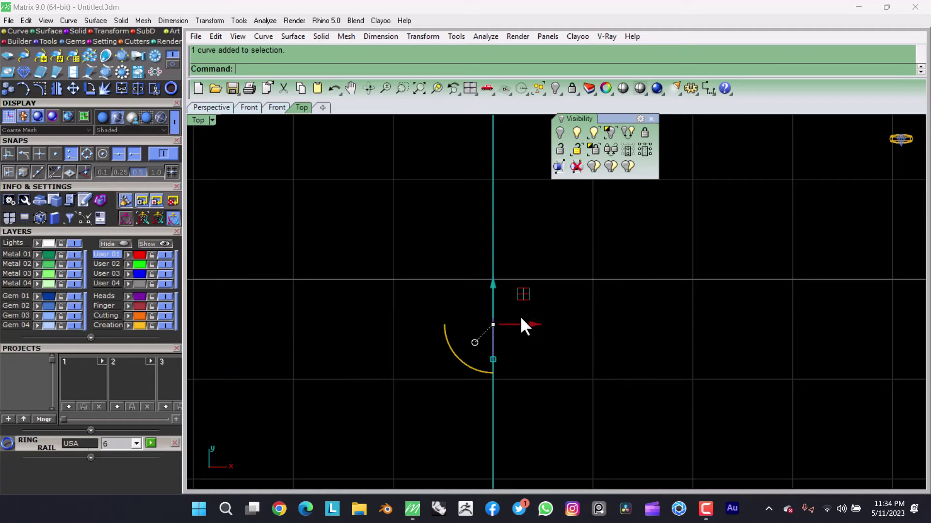
text(rebuild)
key(Return)
key(Return)
Step: Orbit into 3-D and move a control point to reshape the curve
right_drag(422, 208, 523, 291)
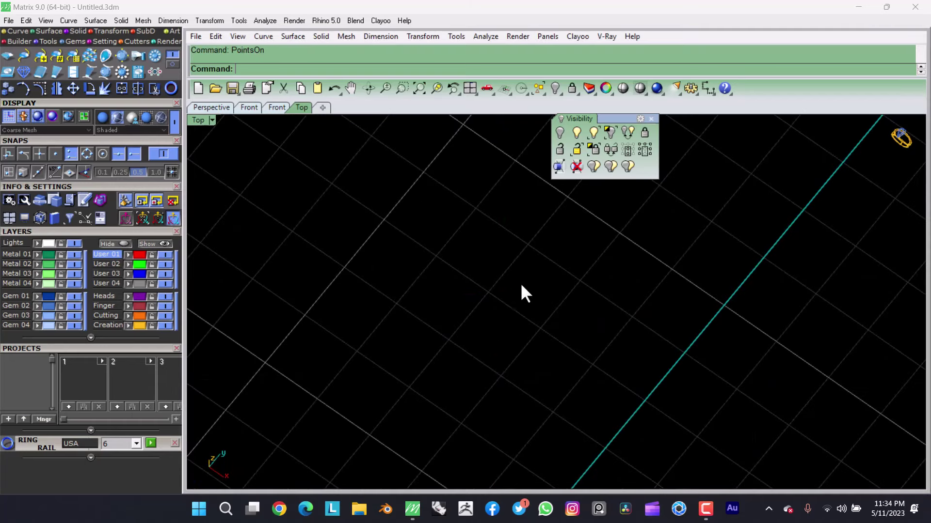
right_drag(493, 254, 620, 242)
scroll(619, 242, down, 5)
click(603, 415)
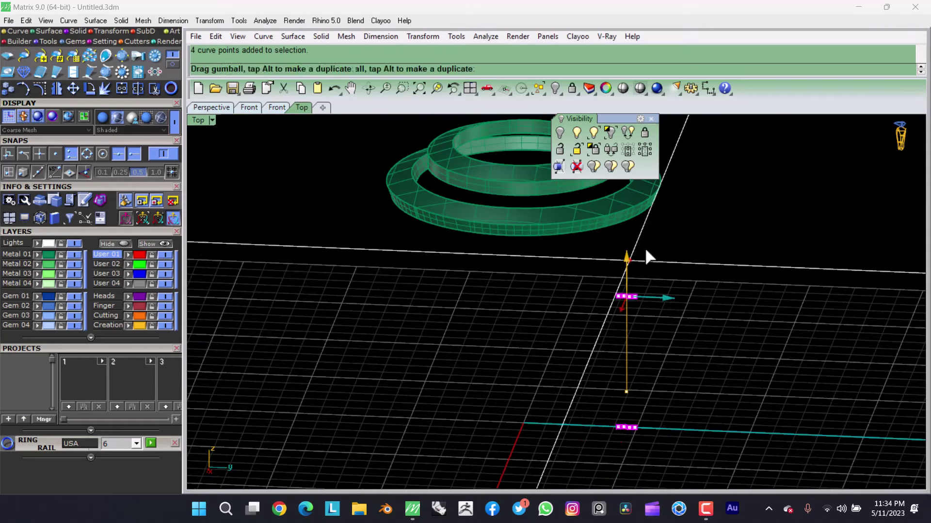
scroll(645, 247, up, 3)
scroll(641, 220, up, 3)
mouse_move(685, 268)
right_down()
mouse_move(514, 261)
mouse_move(499, 316)
right_up()
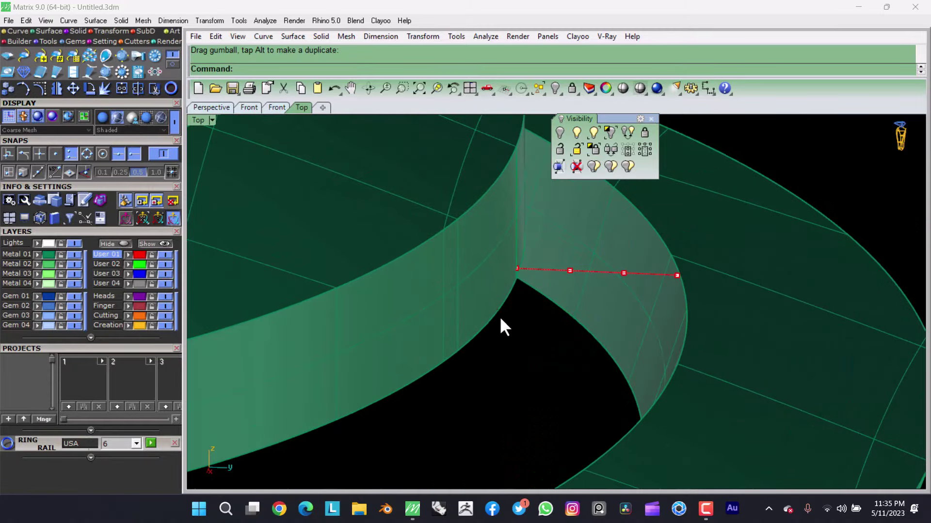
Step: Try moving another control point, undo it, and switch to a ghosted side view
mouse_move(518, 232)
right_down()
mouse_move(738, 274)
mouse_move(713, 257)
right_up()
click(704, 269)
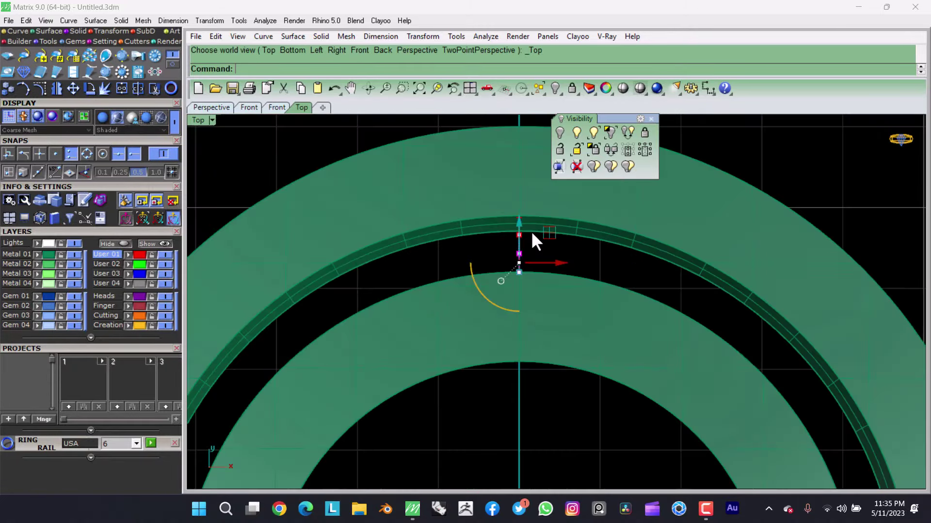
drag(531, 231, 521, 216)
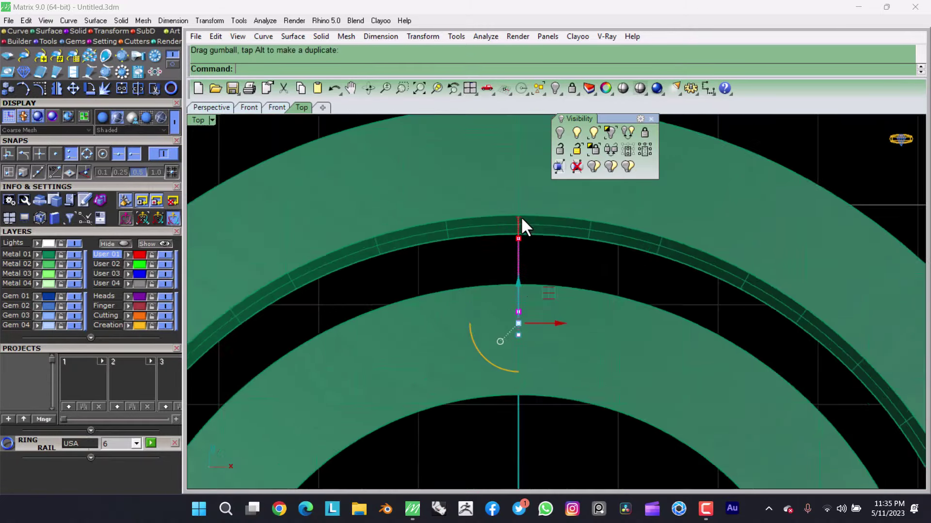
key(ctrl+z)
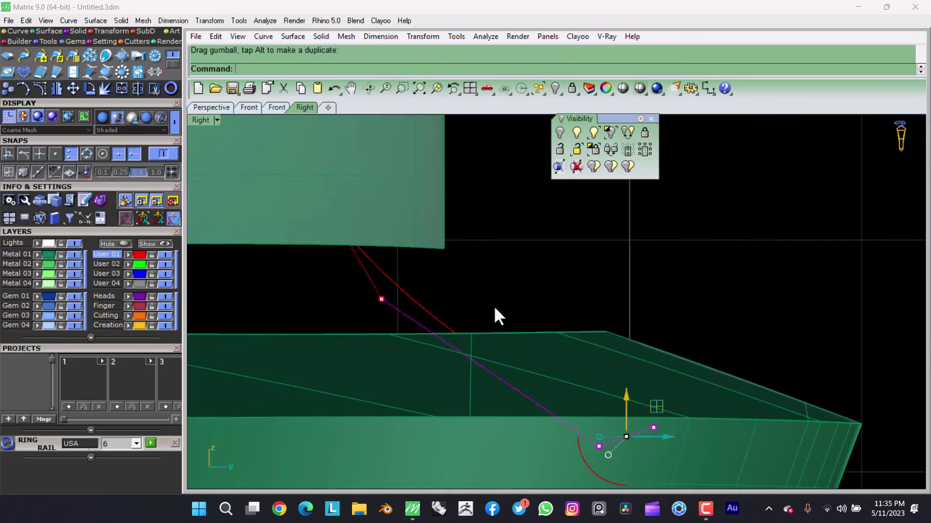
key(ctrl+alt+g)
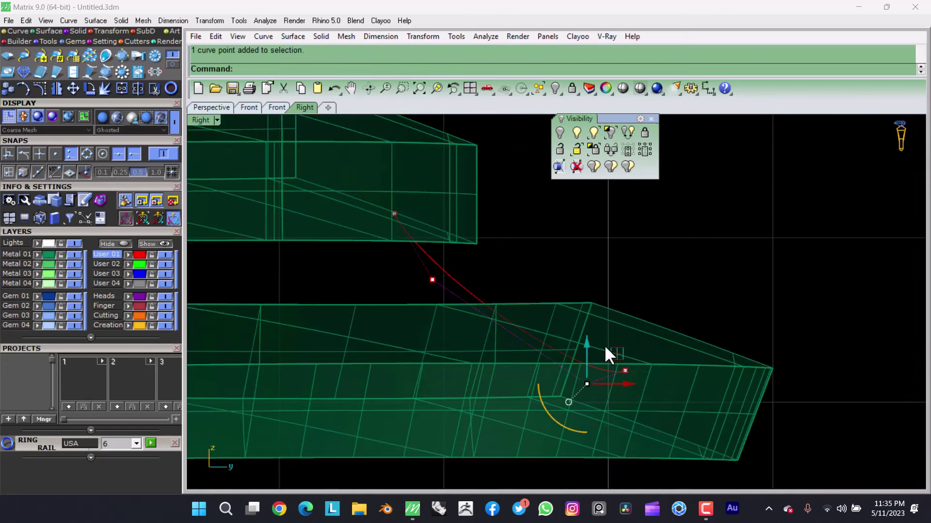
Step: Arch the guide curve between the rings and pipe it into a support post
drag(414, 303, 449, 173)
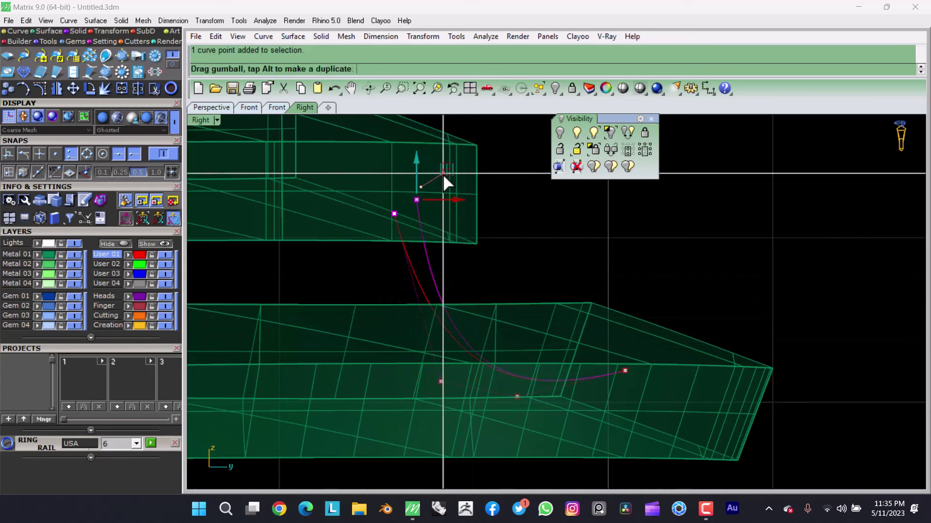
key(Return)
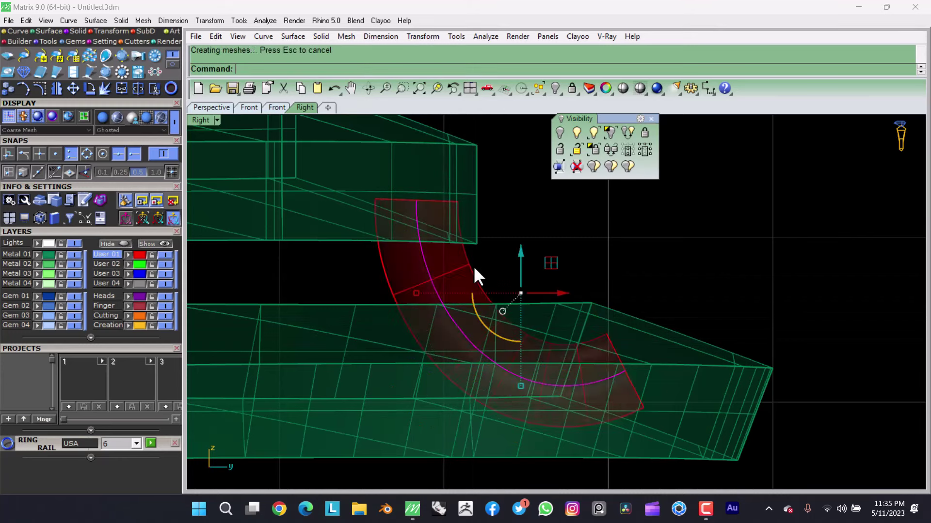
key(Return)
click(520, 285)
key(ctrl+alt+s)
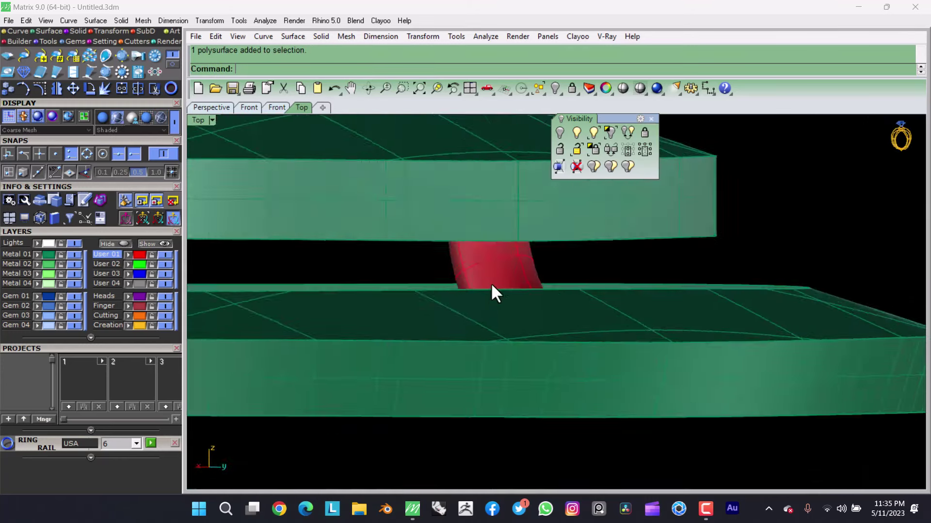
Step: Polar-array the post four times around the ring centre and delete the extra copy
scroll(472, 276, down, 3)
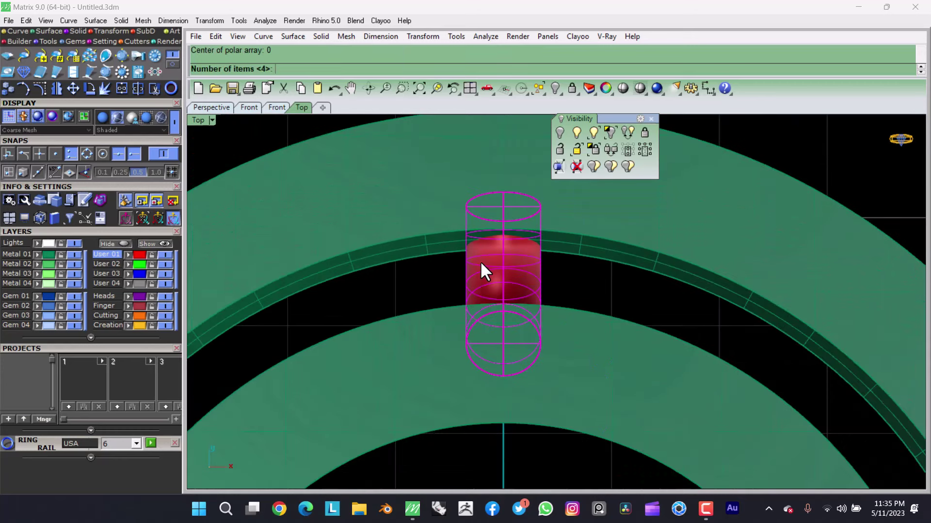
scroll(478, 265, down, 3)
key(Escape)
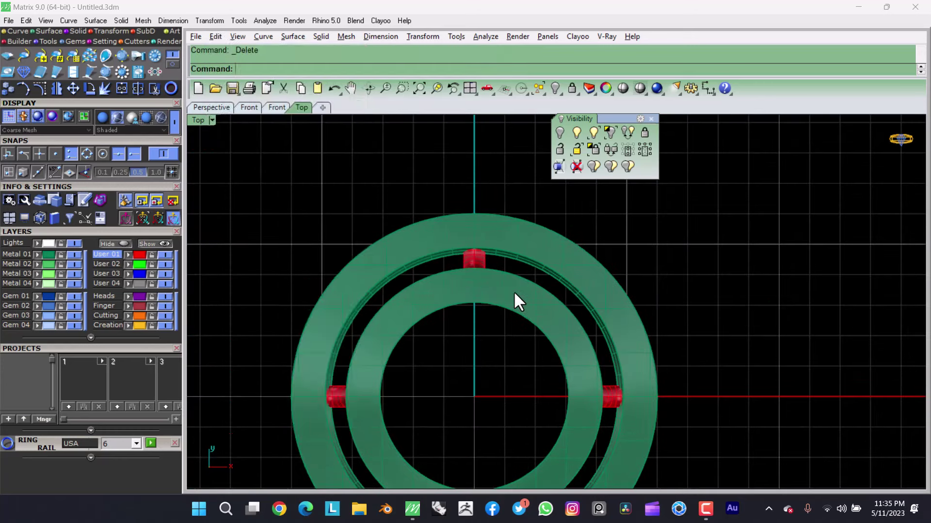
key(alt+e)
key(d)
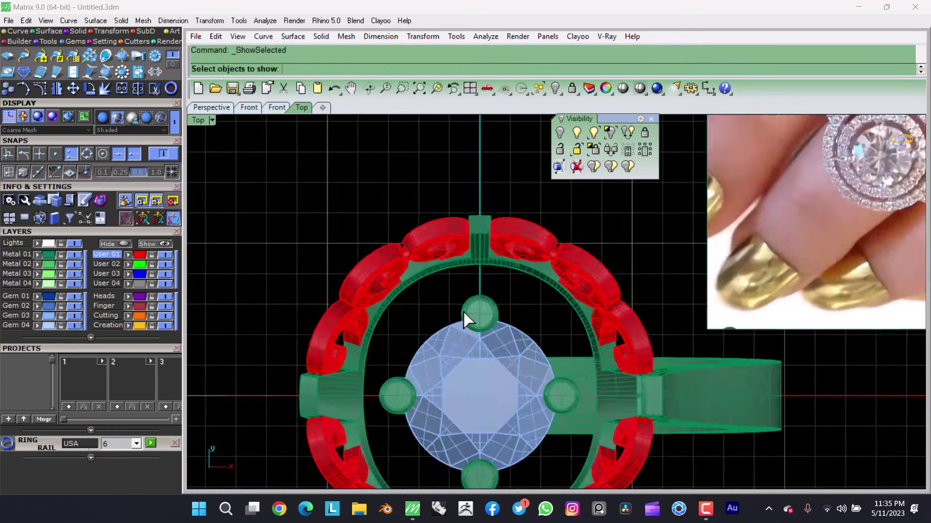
Step: Start gem placement from the Matrix quick menu and shrink the gem to 0.9 mm
scroll(434, 291, up, 2)
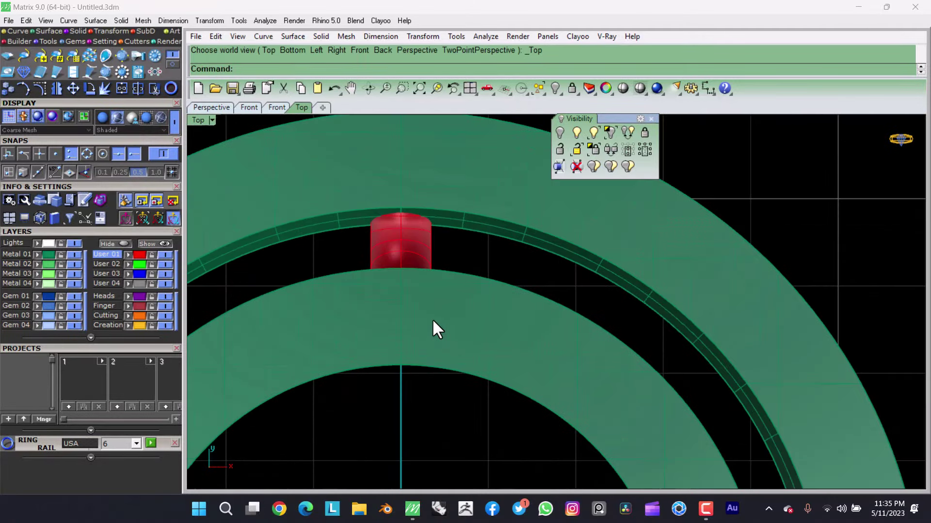
middle_click(432, 319)
click(463, 347)
scroll(415, 312, up, 2)
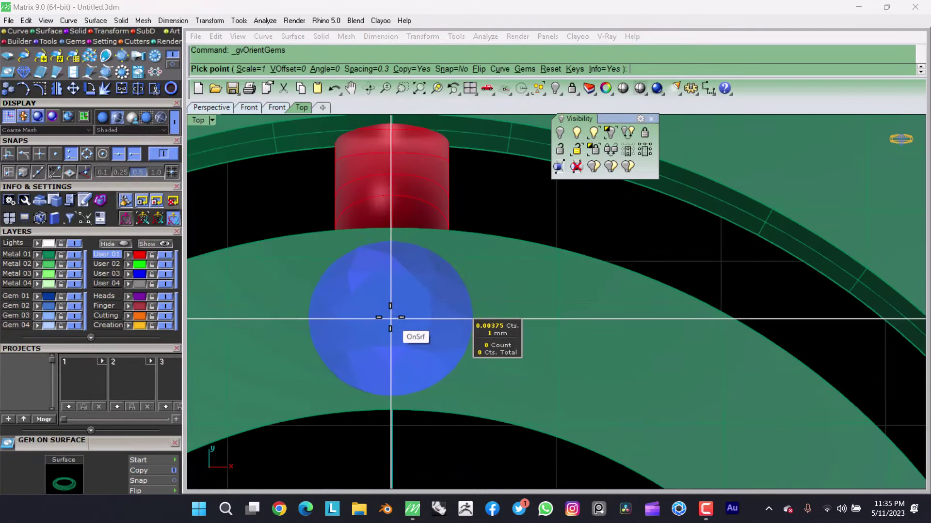
scroll(432, 311, up, 2)
key(Down)
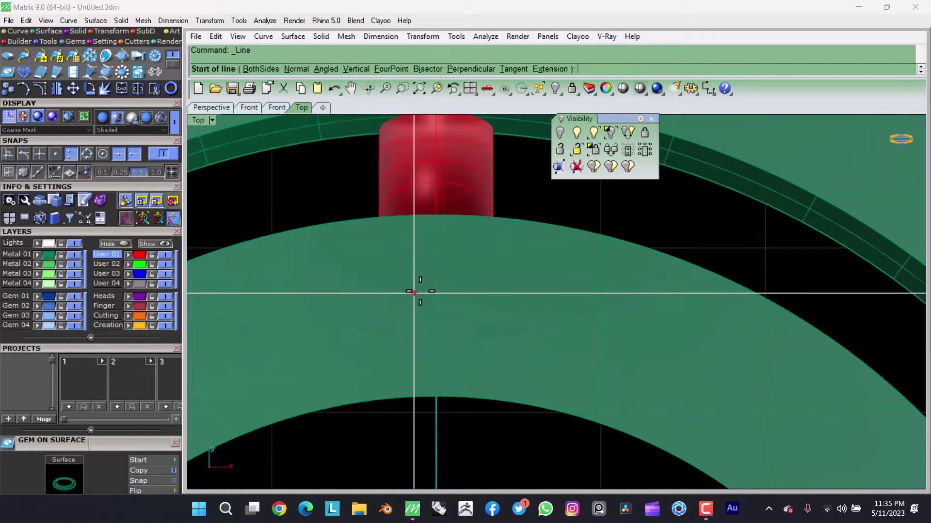
scroll(416, 290, down, 3)
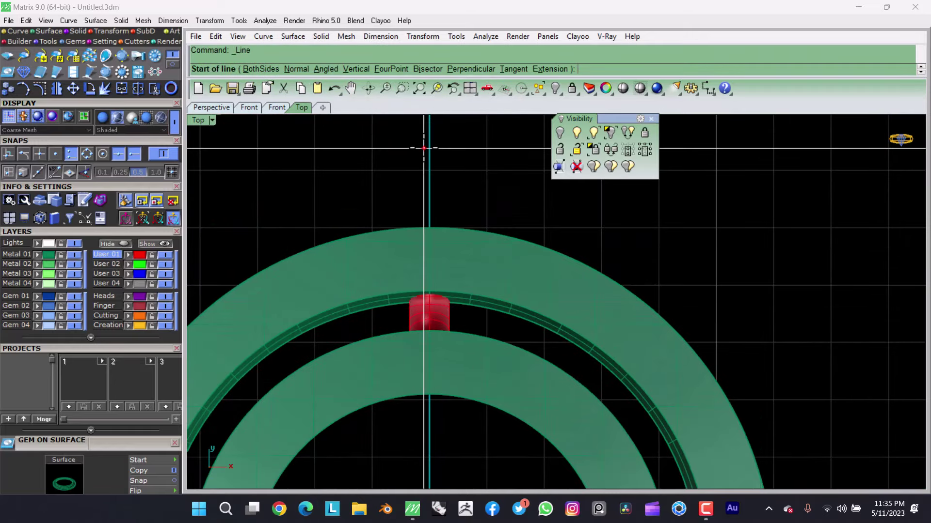
Step: Extract the ring's top face, hide the curves, and place a gem on the inner halo band
click(475, 299)
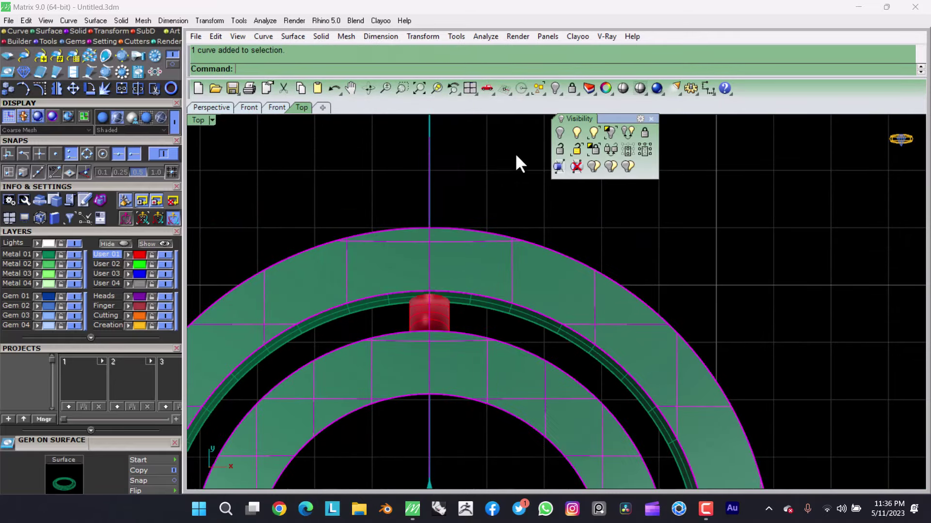
key(ctrl+h)
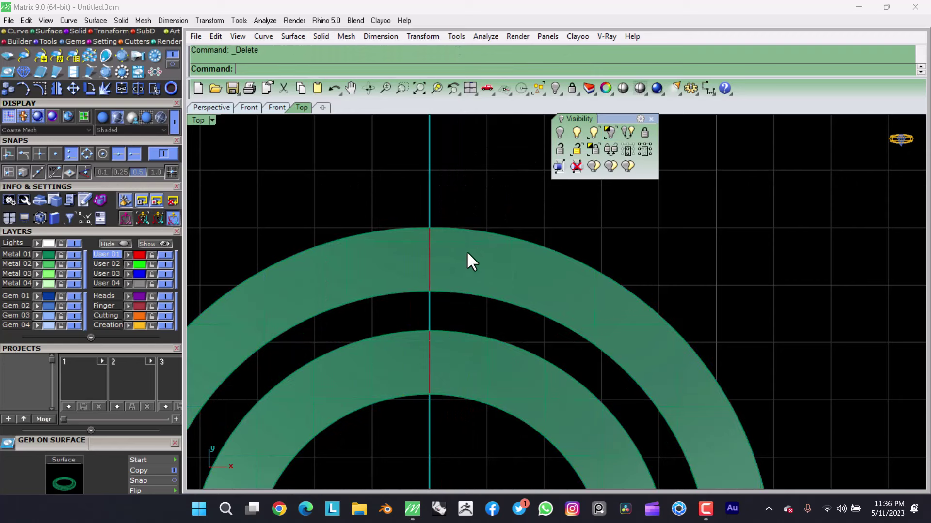
click(446, 355)
middle_click(446, 356)
click(484, 306)
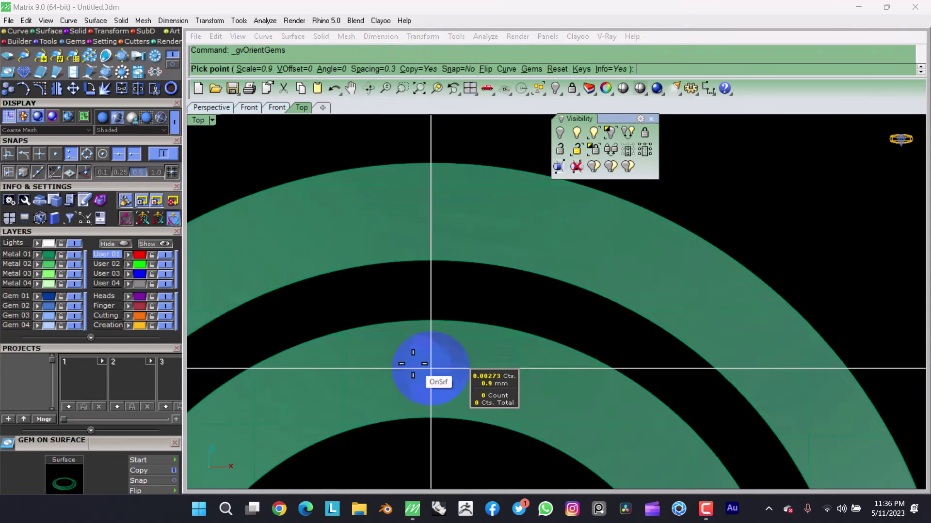
click(430, 369)
key(Return)
click(436, 316)
Step: Polar-array the inner halo gem around 0 to fill the inner band
click(423, 36)
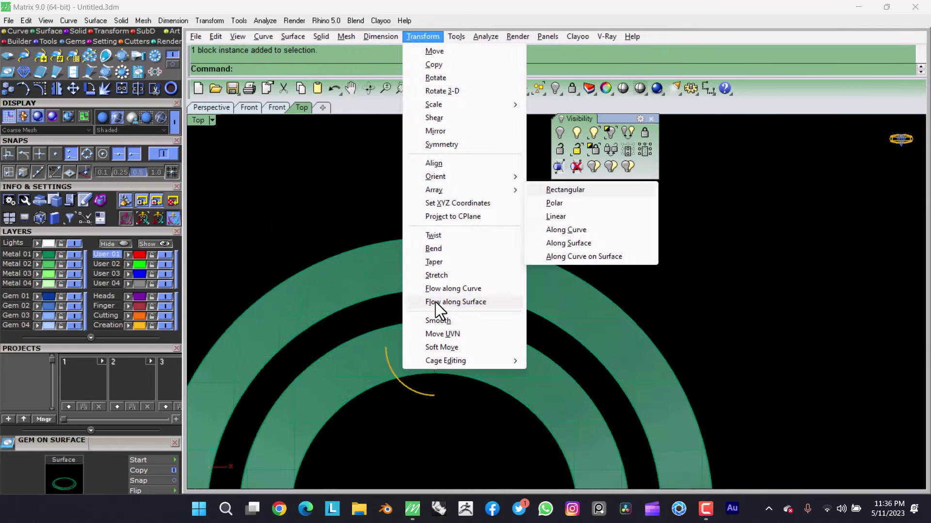
click(435, 302)
click(554, 203)
text(0)
key(Return)
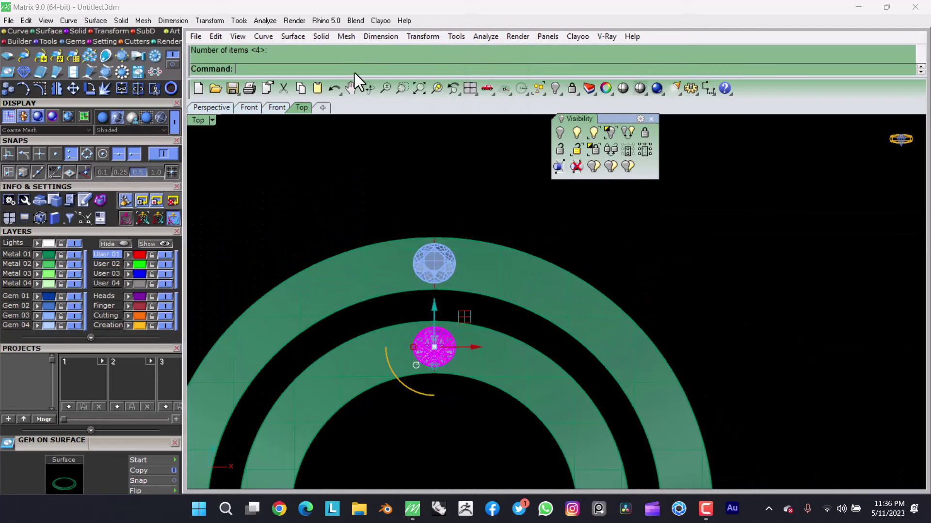
click(422, 36)
click(543, 196)
text(0)
key(Return)
text(15)
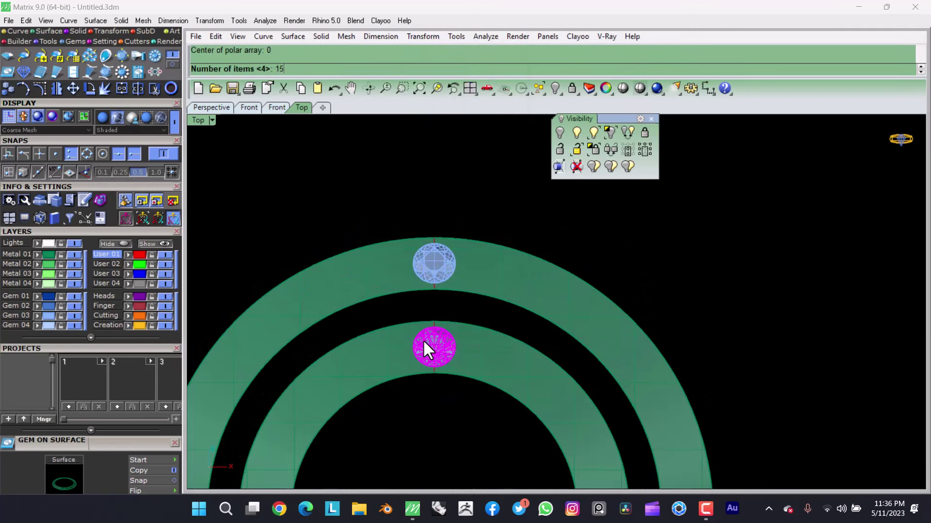
key(Return)
key(Return)
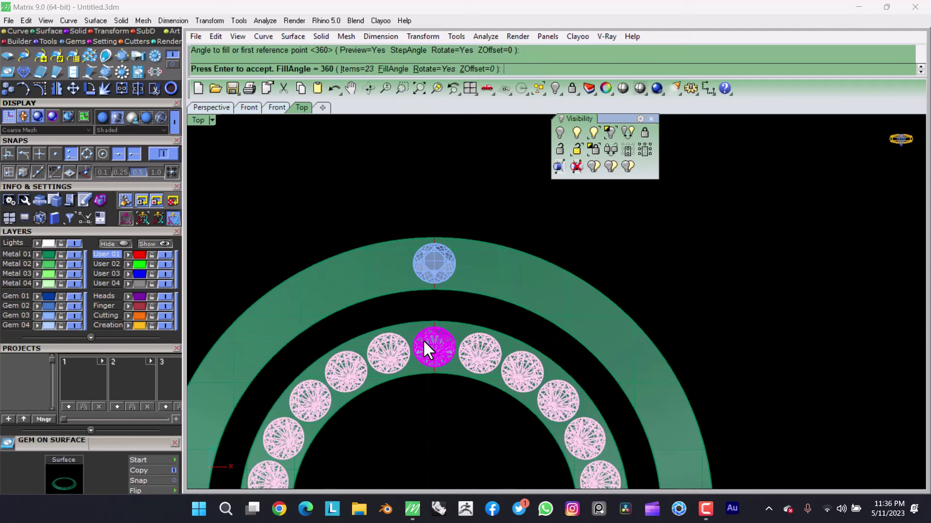
key(Return)
Step: Polar-array the top outer-band gem 35 times around 0
scroll(565, 291, up, 2)
click(329, 228)
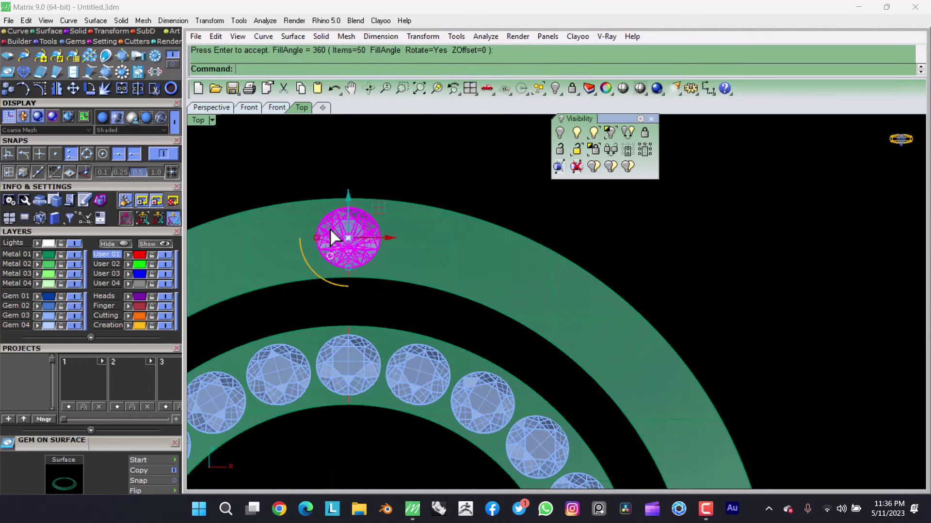
key(Return)
text(0)
key(Return)
text(35)
key(Return)
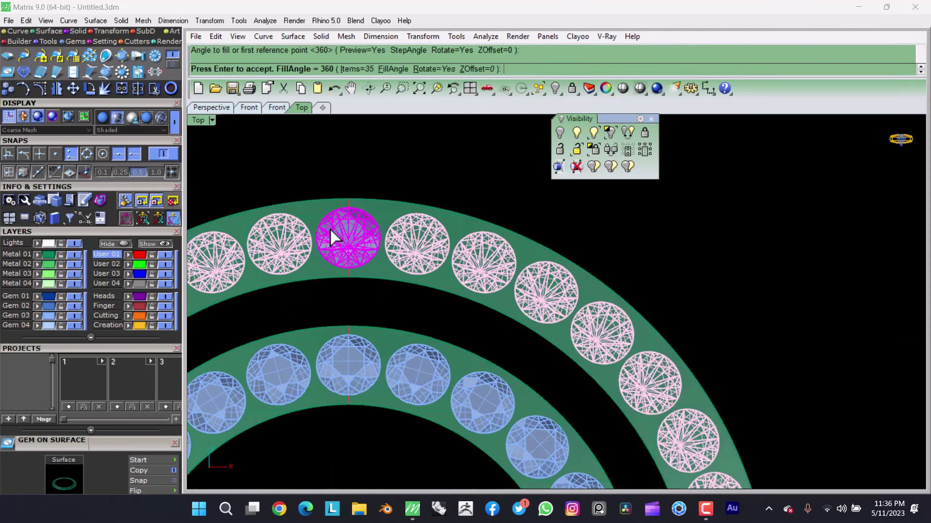
key(Return)
scroll(339, 237, down, 3)
scroll(375, 252, down, 2)
key(ctrl+a)
Step: Undo and redo the 35-gem outer-band array from the top gem alone
scroll(369, 248, up, 2)
key(Escape)
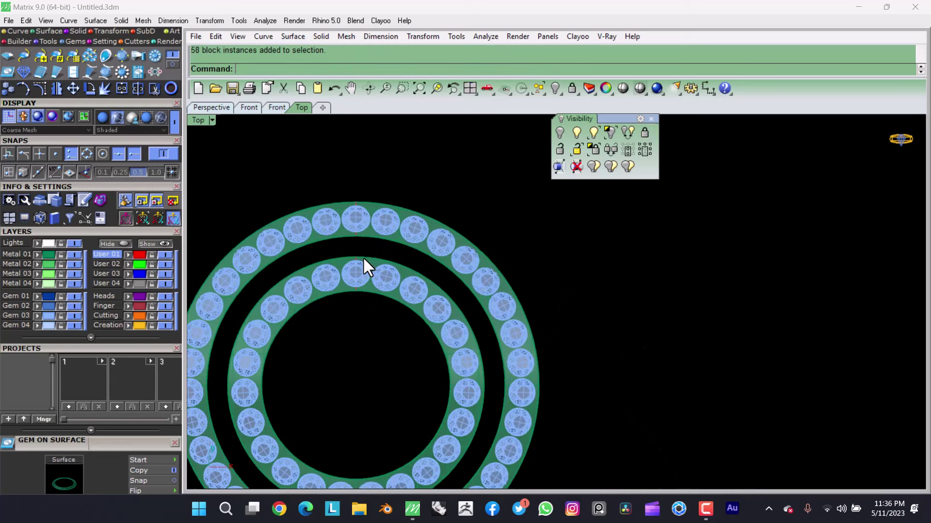
key(ctrl+z)
key(ctrl+a)
click(357, 221)
click(422, 36)
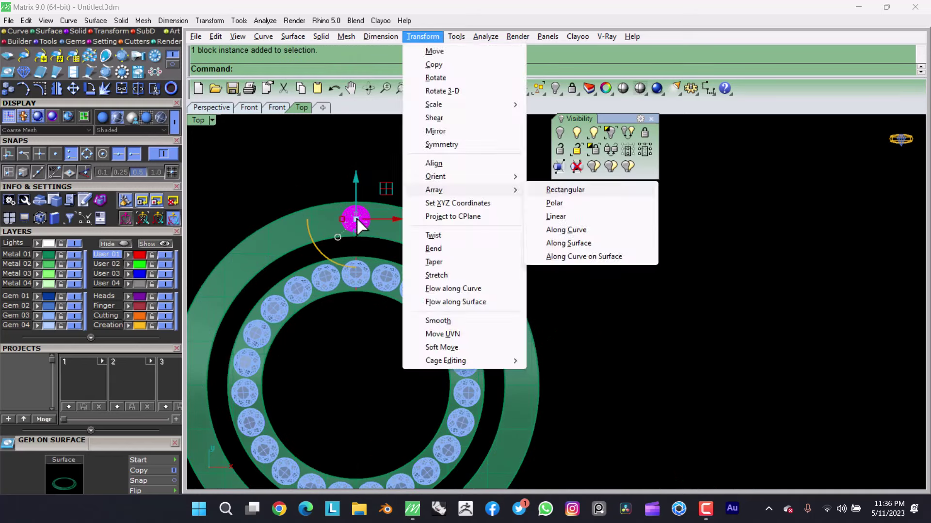
click(557, 200)
click(356, 384)
key(Return)
key(Return)
key(Return)
scroll(420, 312, up, 2)
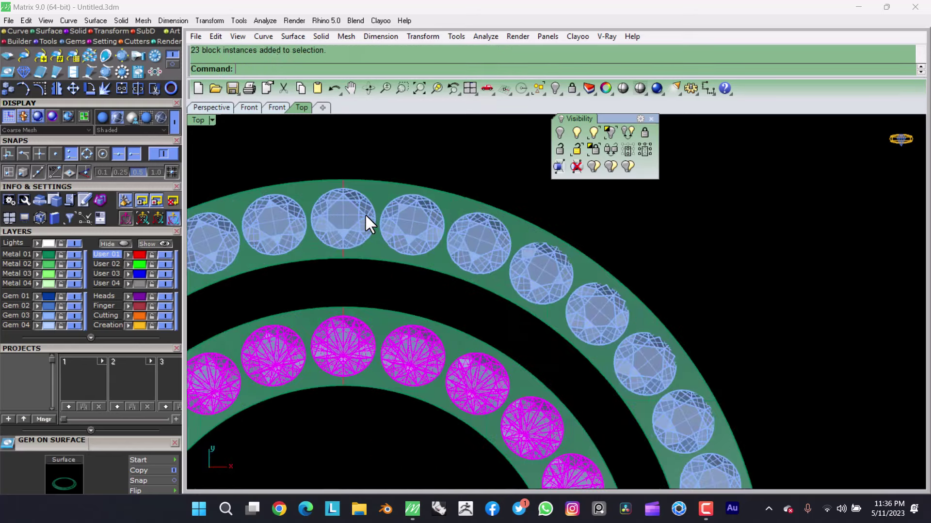
click(71, 391)
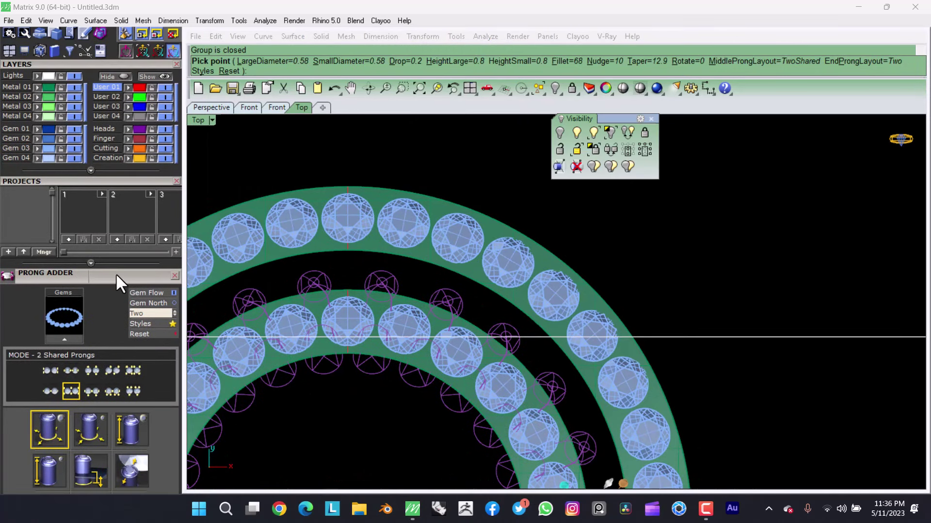
Step: Set both Prong Adder diameters to 0.4 mm and both heights to 0.45
scroll(142, 343, down, 3)
text(0.4)
key(Return)
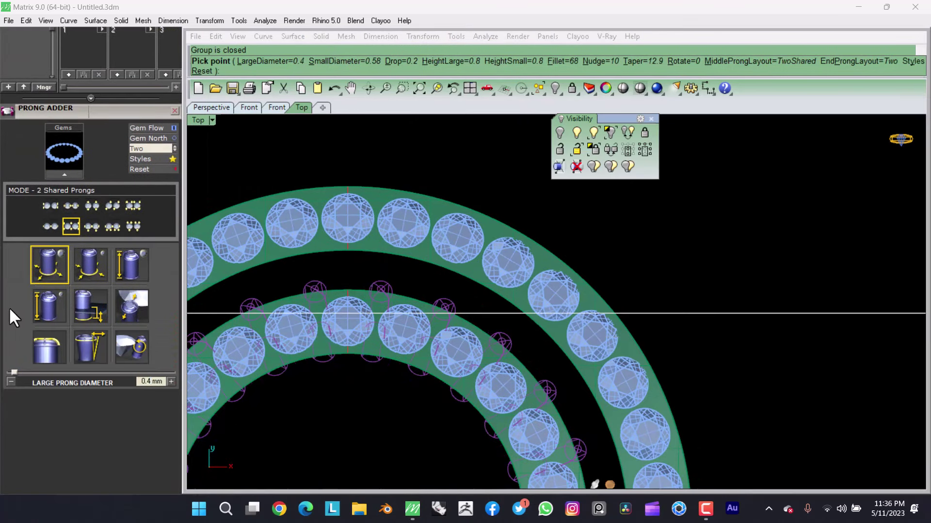
text(0.4)
key(Return)
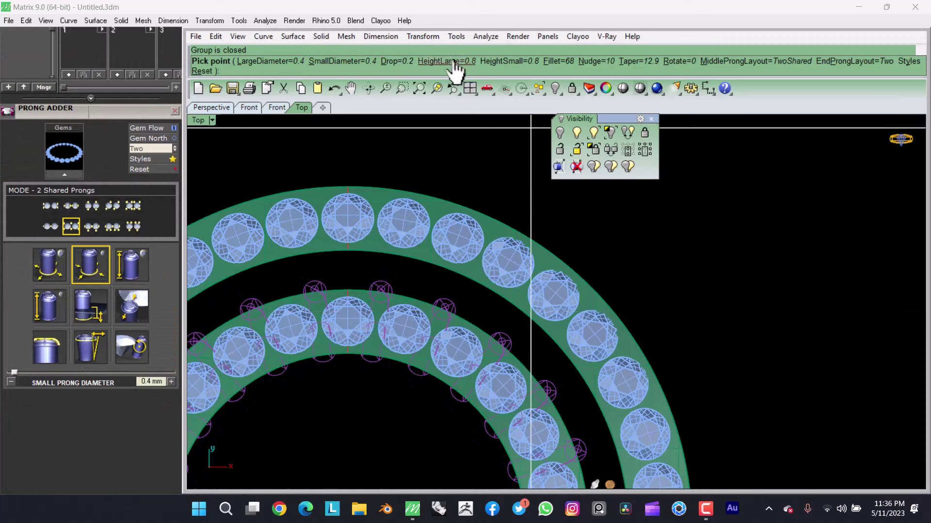
click(445, 61)
text(.45)
key(Return)
click(506, 61)
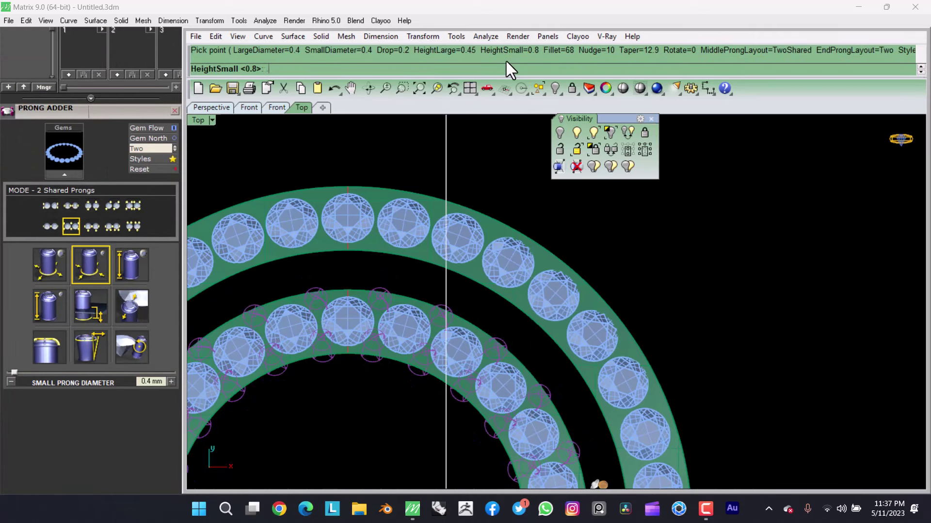
text(.45)
key(Return)
Step: Set fillet 80, nudge 30, taper 0, and create the inner-ring prongs
click(566, 62)
text(80)
key(Return)
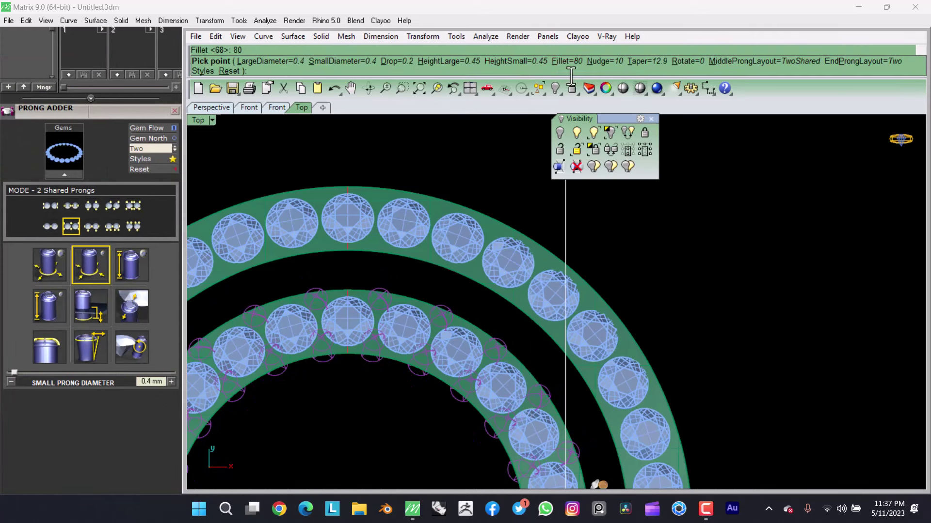
click(597, 61)
text(30)
key(Return)
click(642, 62)
text(0)
key(Return)
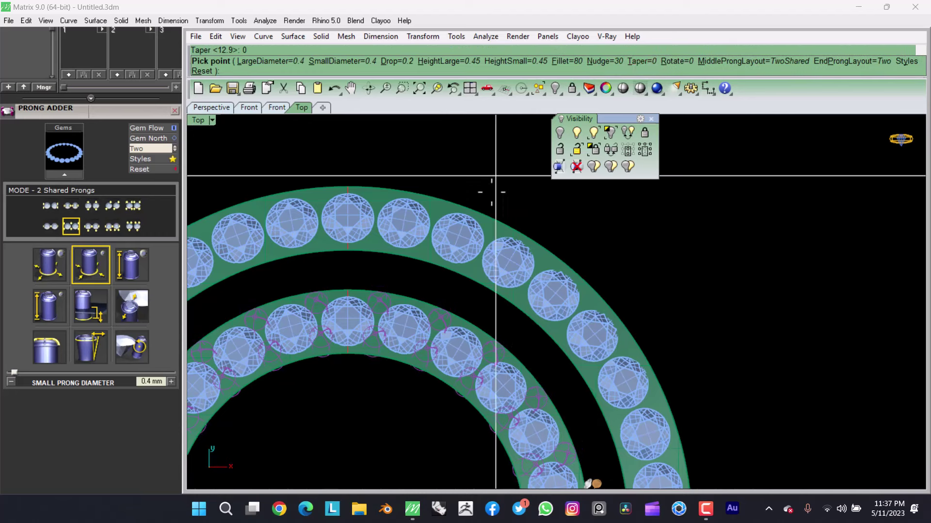
key(Return)
Step: Add shared prongs to the outer gems, delete the ring surfaces, and show hidden parts
key(Return)
key(Escape)
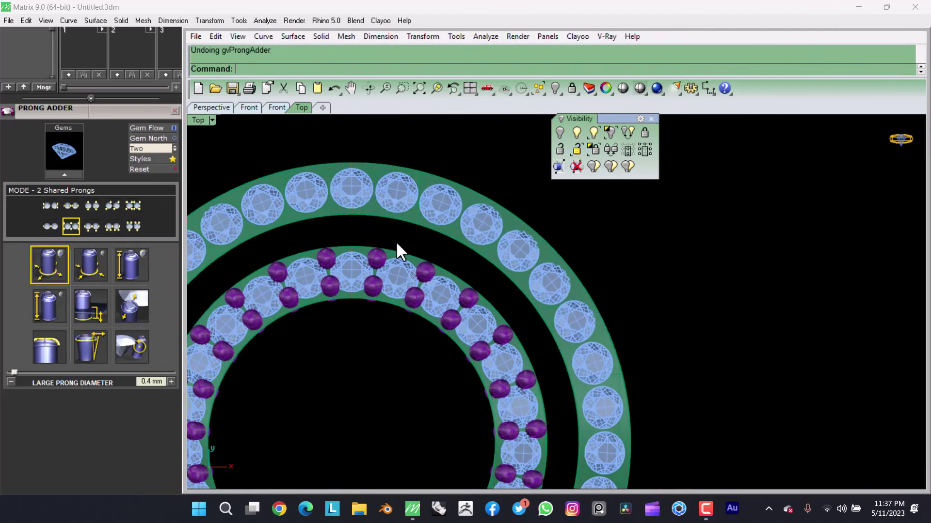
click(387, 258)
click(401, 193)
key(Return)
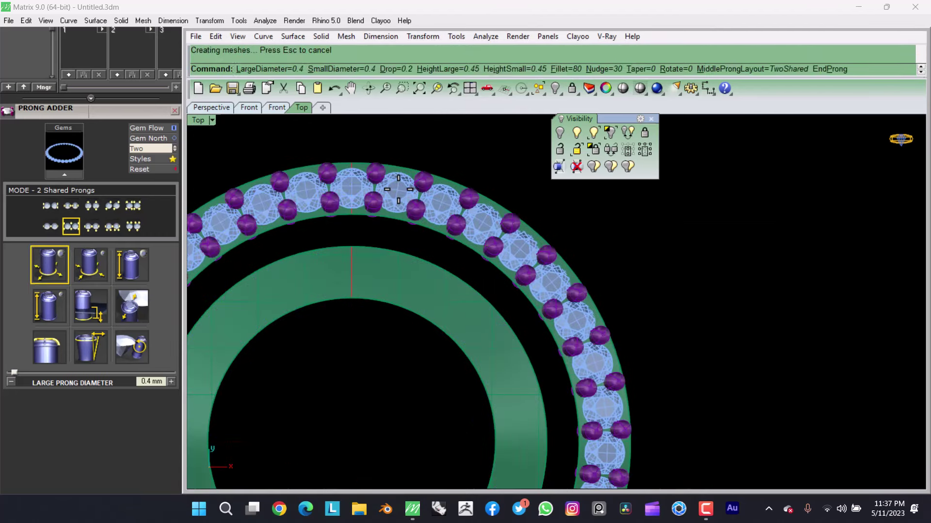
text(s)
key(BackSpace)
key(Delete)
scroll(395, 213, down, 5)
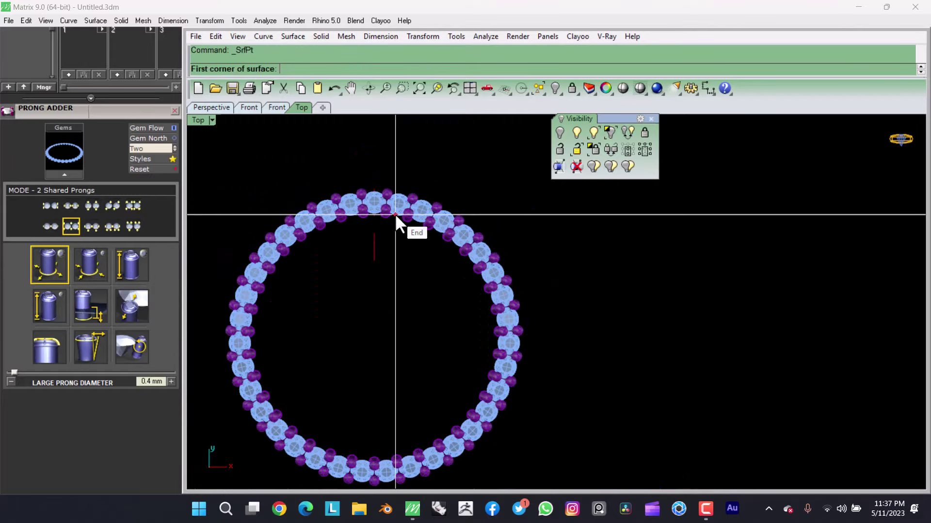
key(Escape)
click(411, 205)
key(ctrl+shift+h)
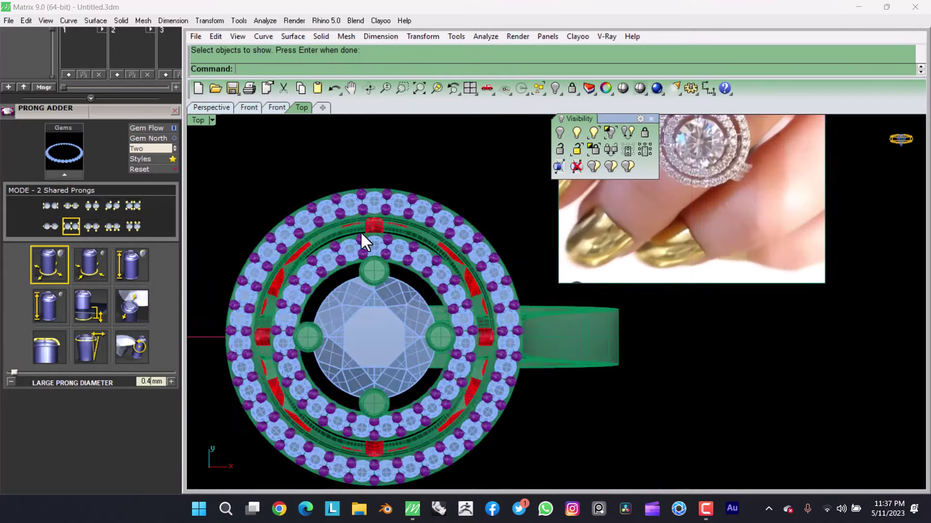
Step: Orbit to the shank and duplicate its edge with DupEdge
mouse_move(360, 231)
ctrl+shift+right_down()
mouse_move(422, 303)
mouse_move(443, 246)
ctrl+shift+right_up()
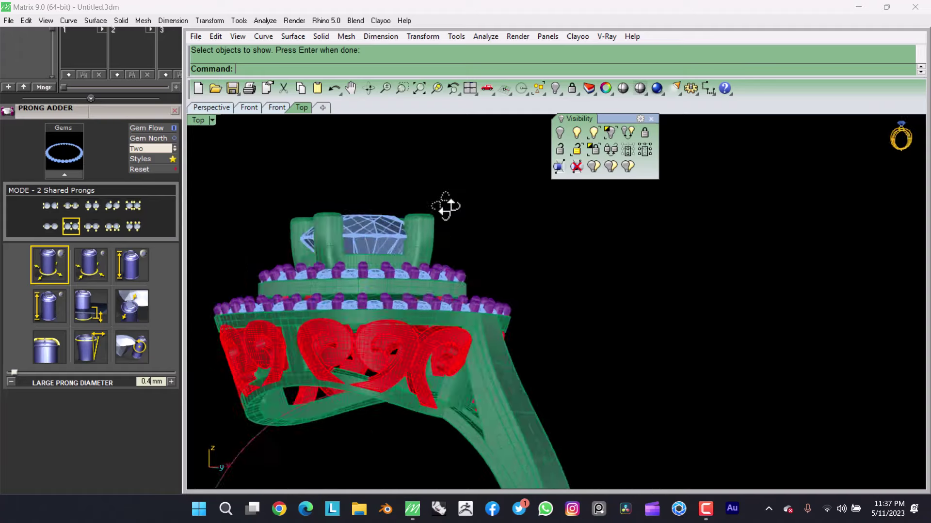
scroll(394, 219, up, 5)
mouse_move(396, 228)
ctrl+shift+right_down()
mouse_move(519, 266)
mouse_move(533, 293)
ctrl+shift+right_up()
text(dupedge)
key(Return)
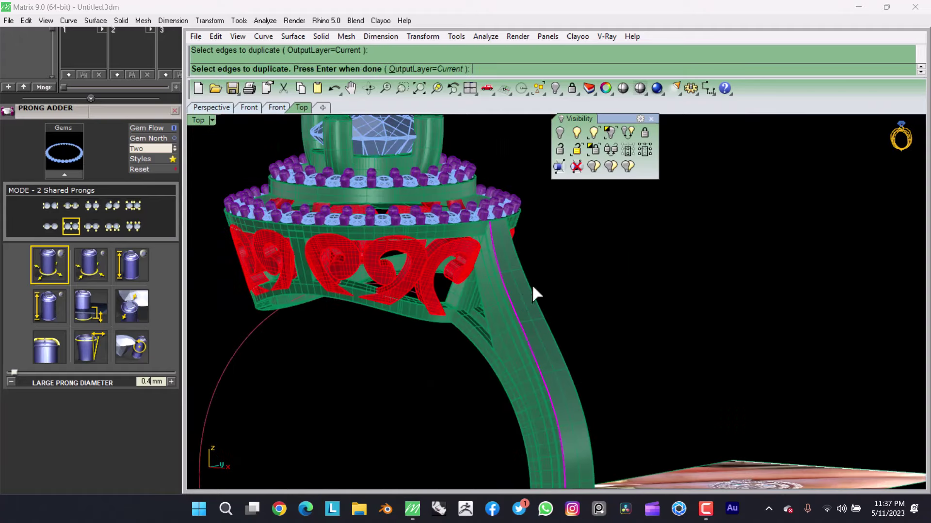
key(Return)
click(610, 132)
Step: Hide the ring and draw a straight line across the edge curves in Front view
click(263, 36)
click(271, 83)
click(353, 416)
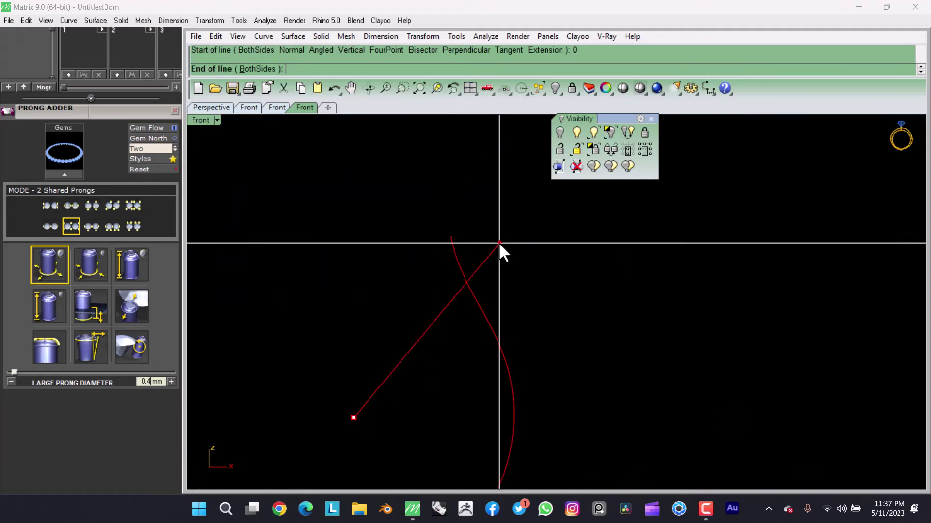
click(262, 175)
Step: Test a circular array of the line and undo it
click(353, 290)
click(422, 36)
click(354, 416)
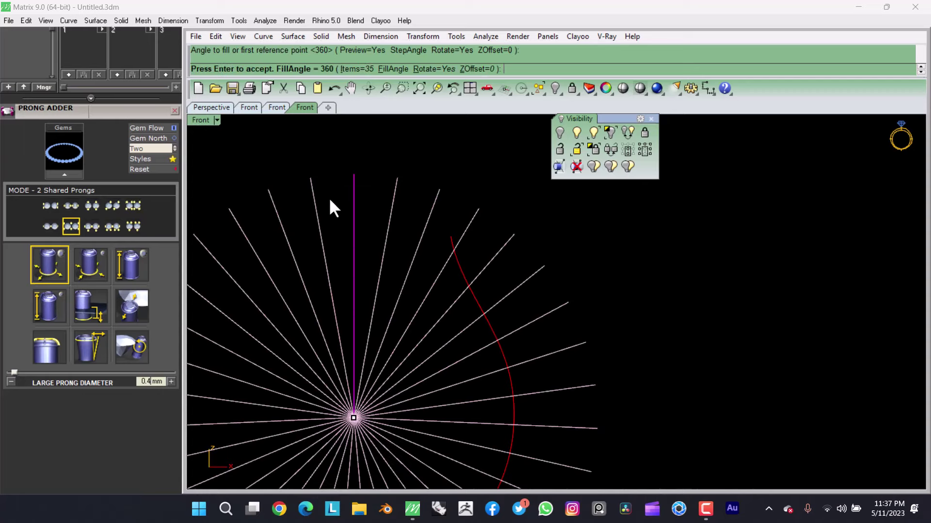
key(Return)
key(Return)
key(ctrl+z)
key(Return)
key(Return)
key(Return)
key(Return)
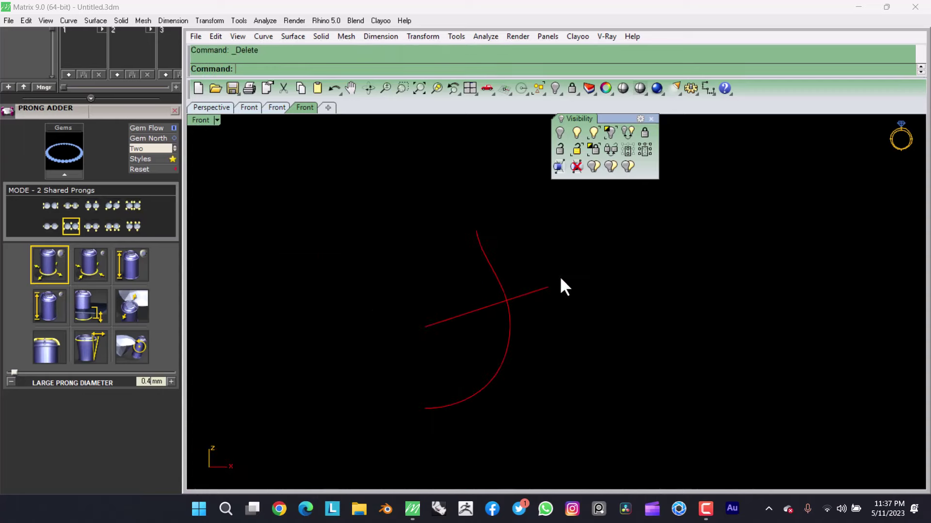
Step: Rotate the line about its left end
click(530, 294)
click(426, 326)
scroll(533, 296, up, 2)
click(553, 297)
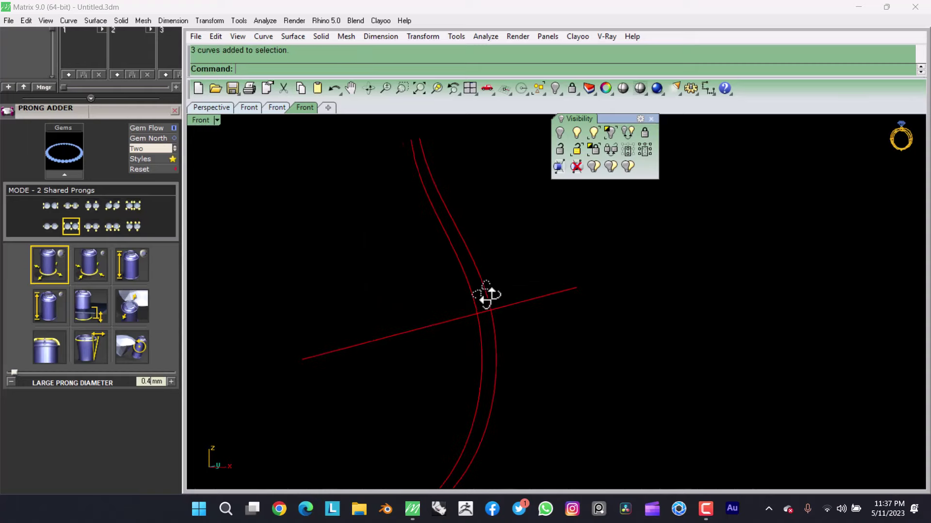
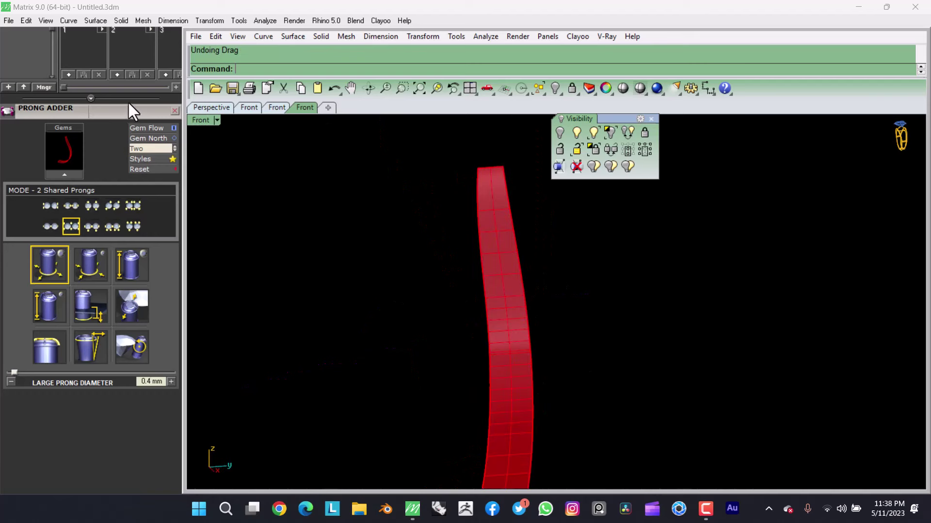
Step: Finish the curve blend to build the strip surface, then select the strip for gem placement
scroll(129, 103, up, 3)
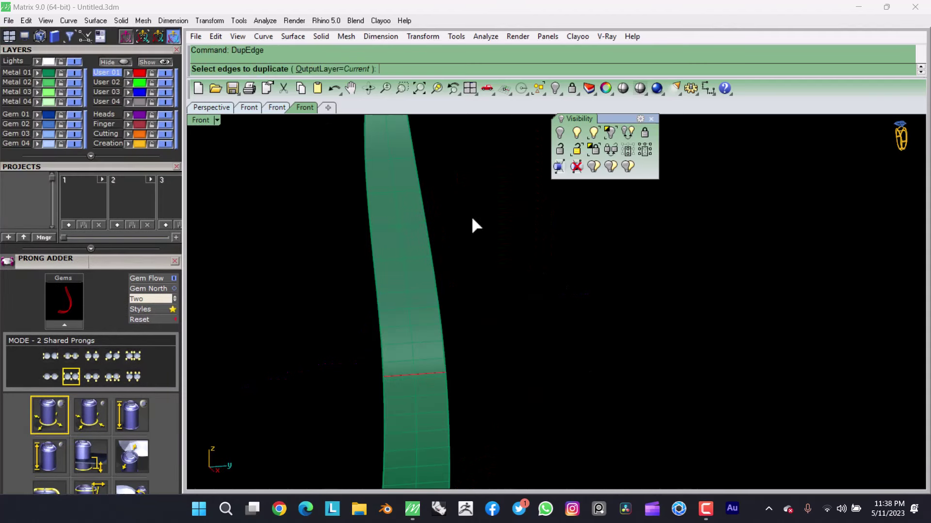
key(Return)
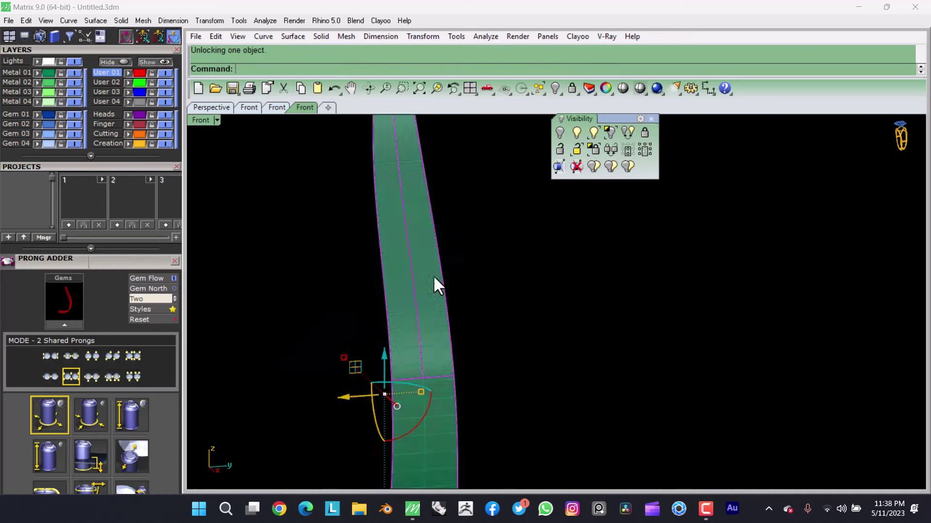
click(397, 240)
Step: Place tapered round gems on the strip with Gem on Curve, sized 1 mm at the start and 1.5 mm at the end
middle_click(396, 240)
click(417, 254)
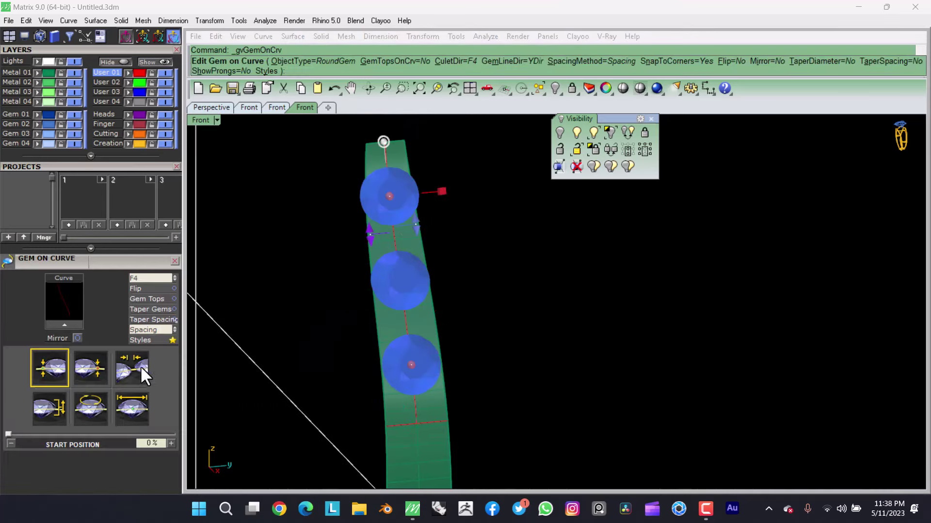
click(153, 310)
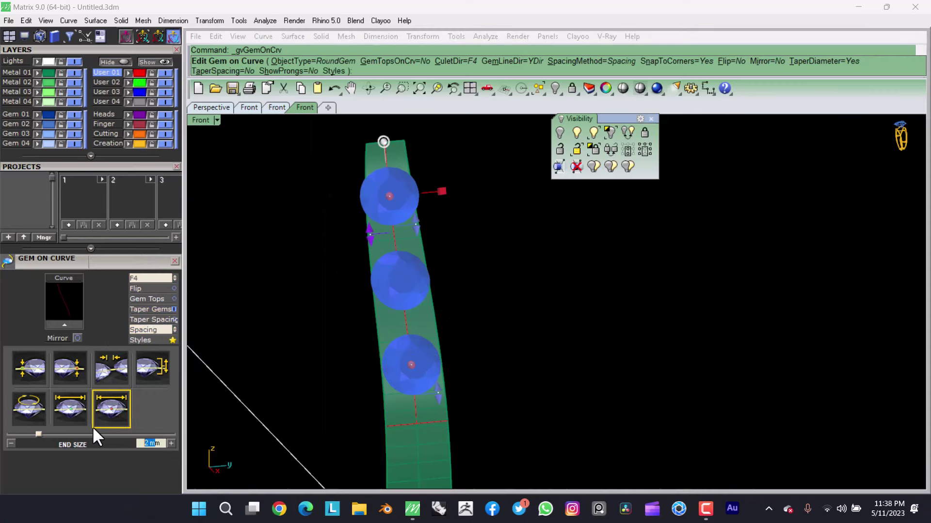
text(1.5)
key(Return)
click(71, 409)
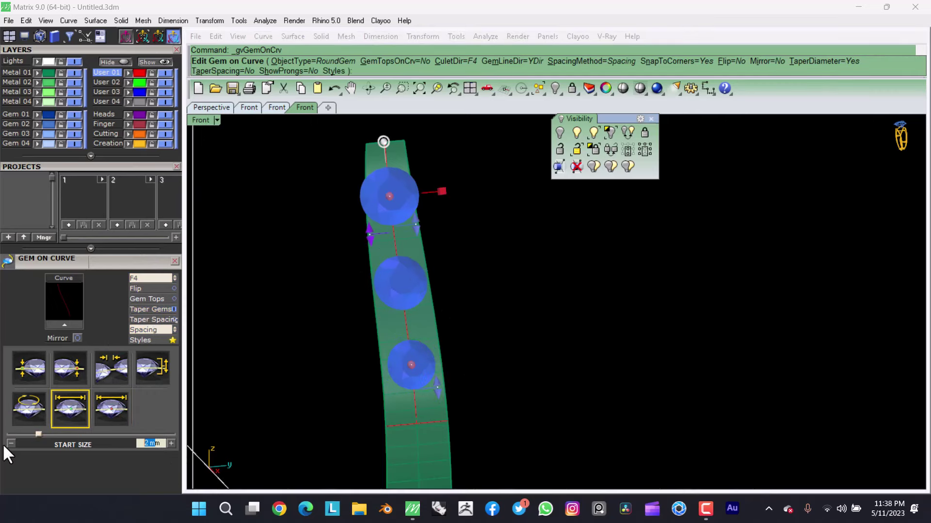
text(1)
key(Return)
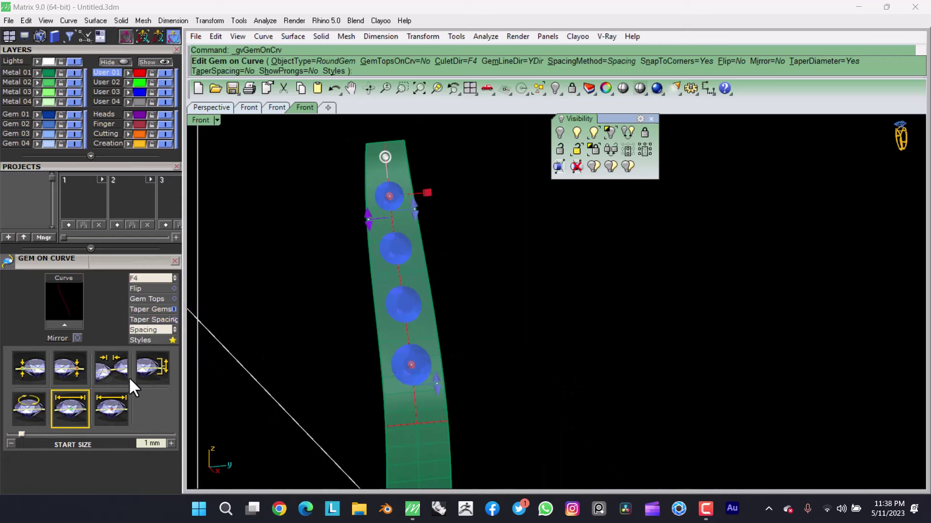
Step: Set Fixed spacing and an 11.8% start position, with gem sizes of about 1.28 and 1.67 mm
click(141, 338)
click(777, 68)
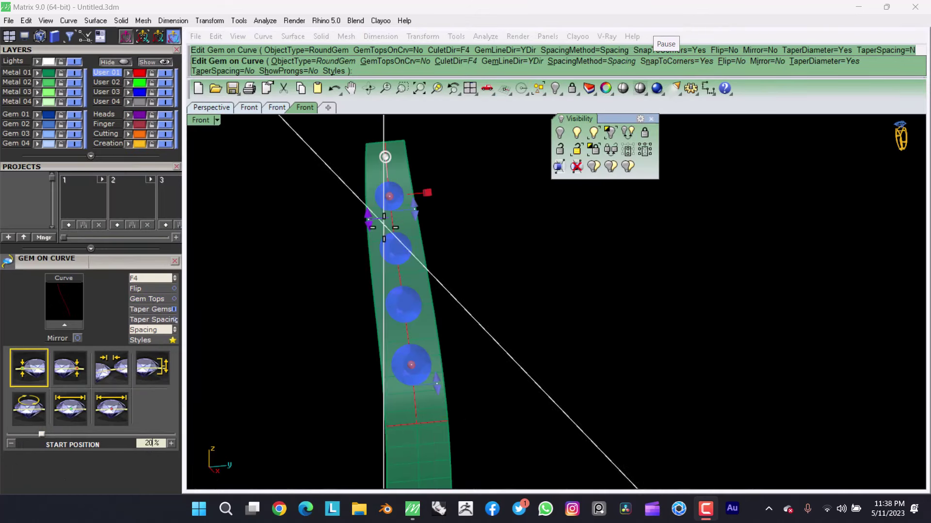
click(586, 62)
click(370, 61)
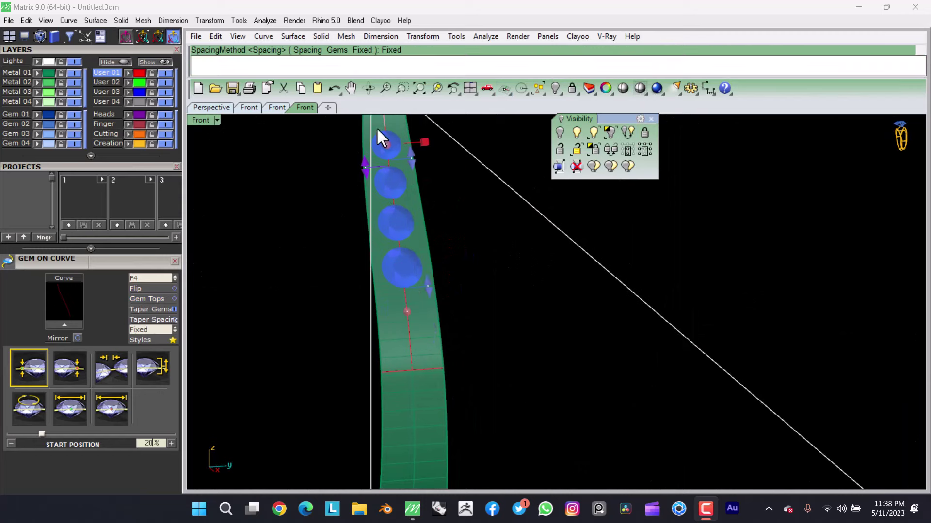
drag(382, 145, 382, 159)
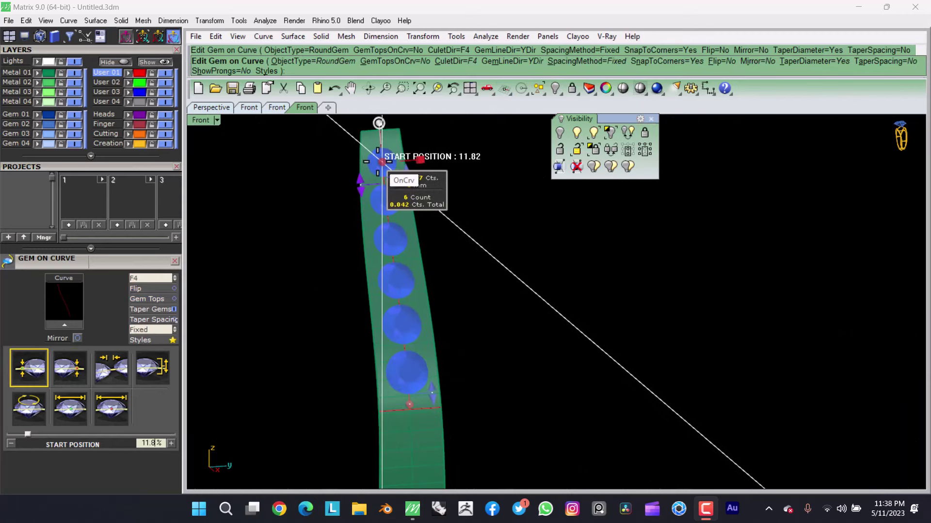
click(111, 408)
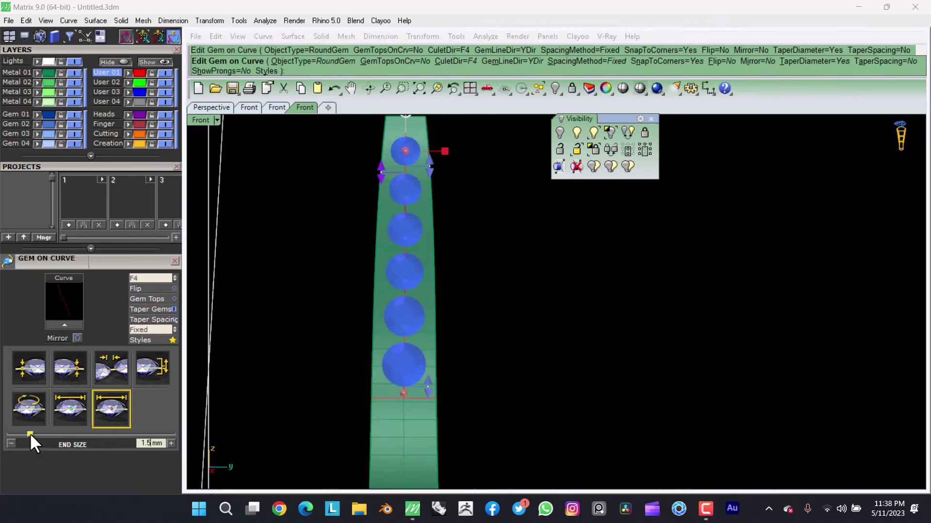
drag(31, 433, 24, 442)
click(68, 400)
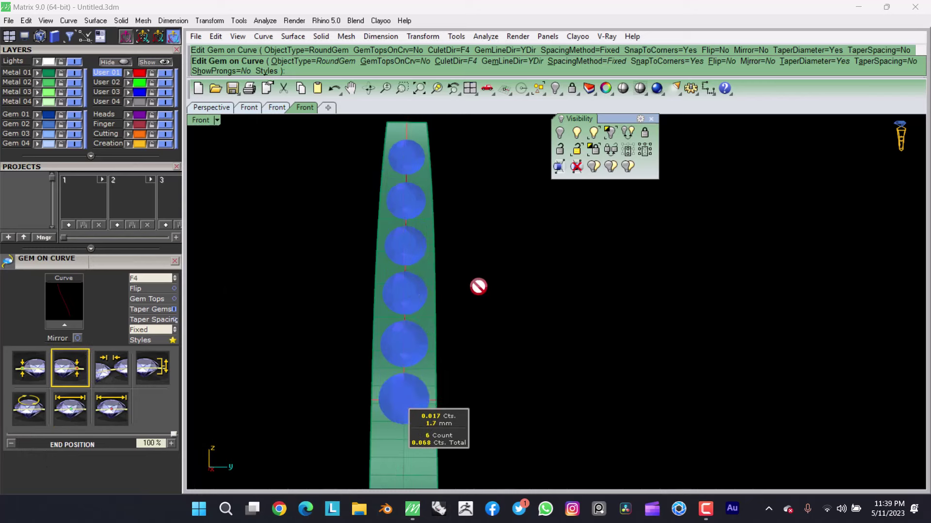
Step: Start Prong on Surface with prong height 0.65 and drop 0.2
key(Return)
key(Escape)
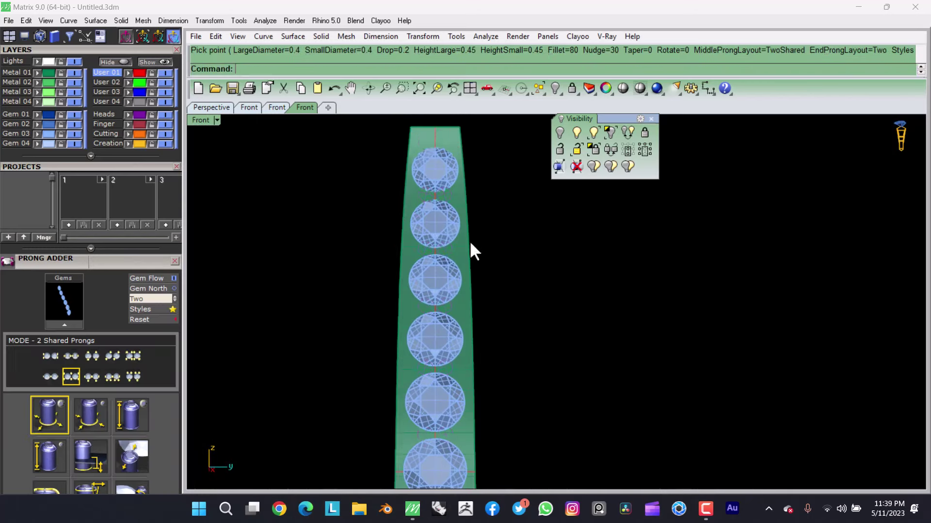
key(F6)
click(476, 312)
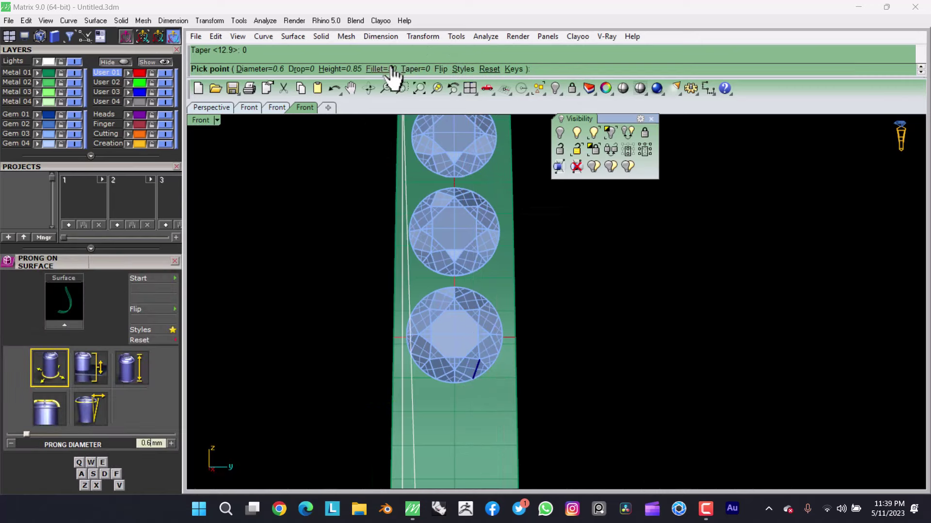
click(340, 68)
text(.65)
key(Return)
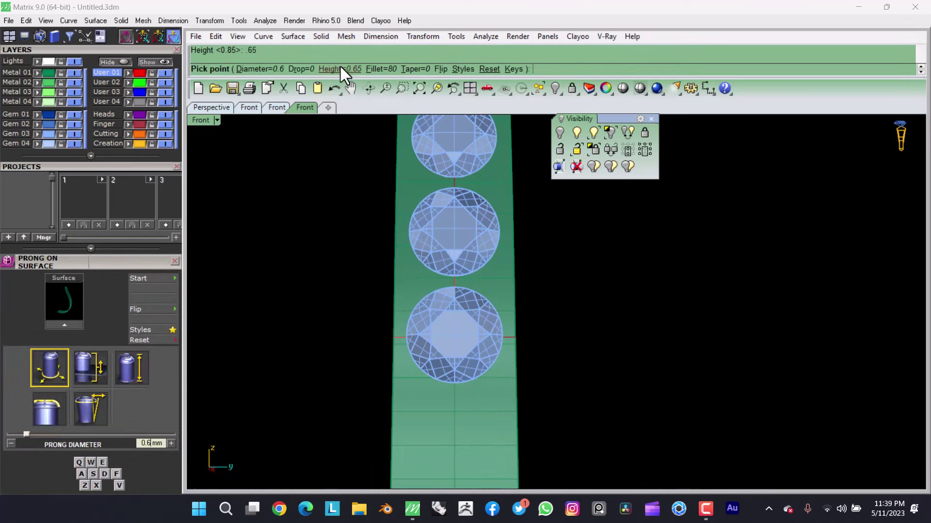
click(296, 69)
text(.2)
key(Return)
Step: Place prongs below the lower gem and between the upper gems, adjusting prong diameter to 0.7
scroll(471, 384, up, 1)
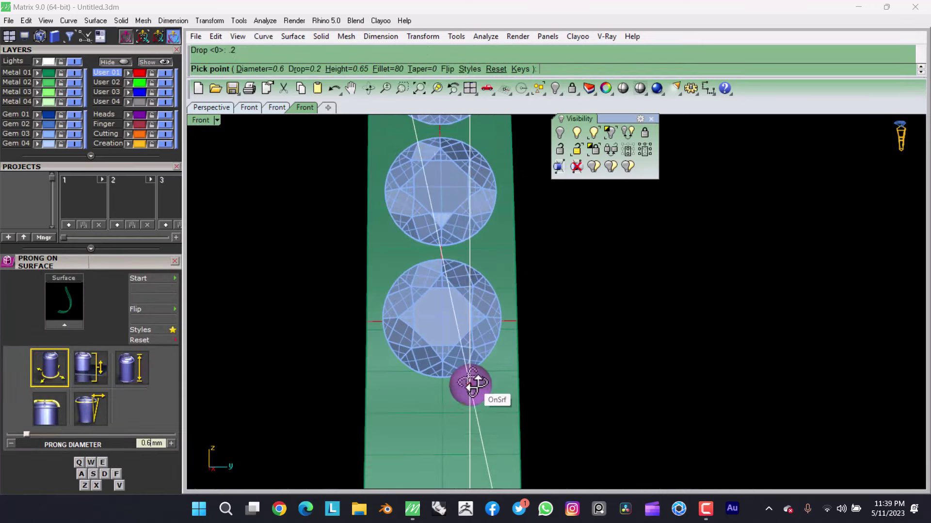
scroll(482, 384, up, 2)
text(e)
click(485, 384)
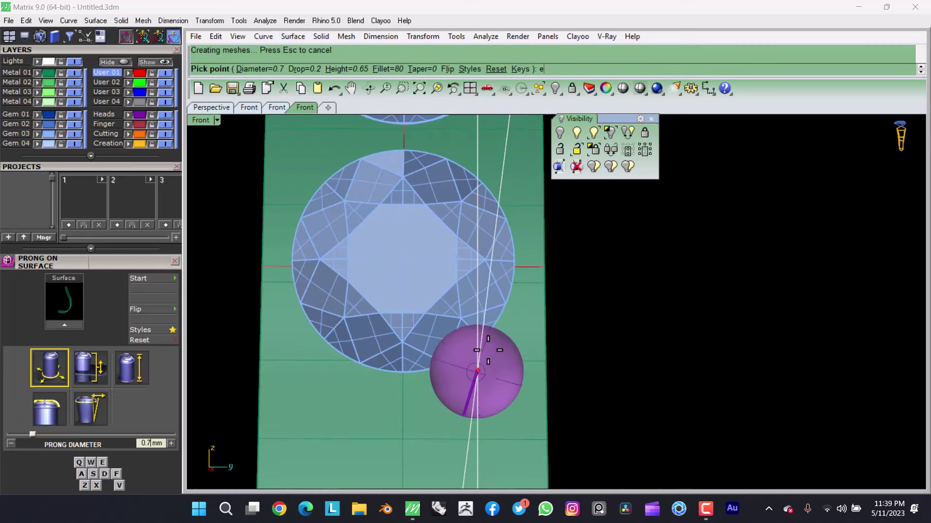
key(e)
scroll(489, 275, down, 1)
scroll(488, 272, up, 2)
key(BackSpace)
key(d)
scroll(453, 271, down, 3)
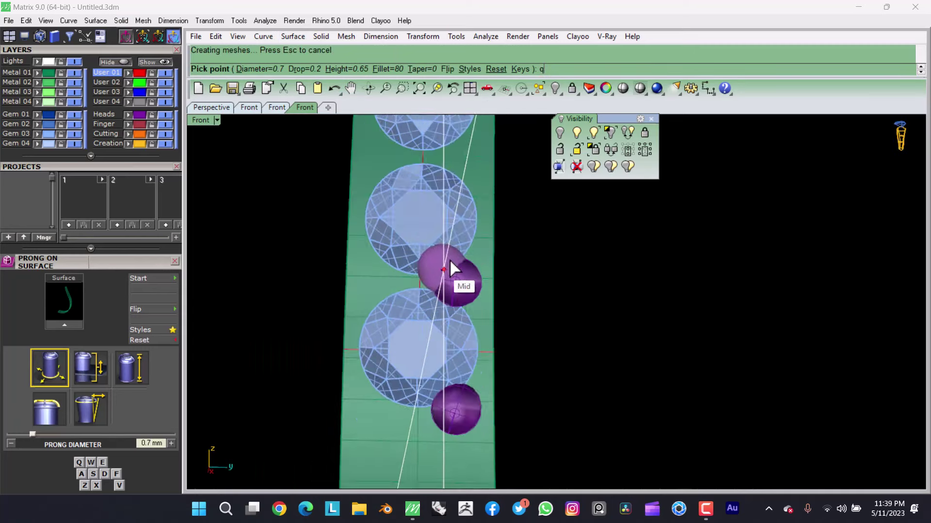
scroll(457, 228, down, 1)
scroll(452, 266, up, 1)
scroll(441, 267, down, 1)
click(441, 274)
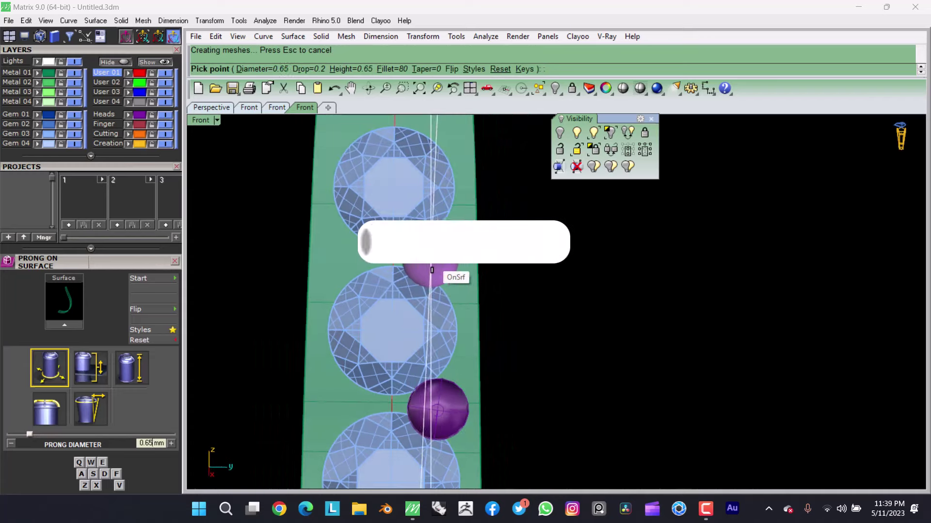
scroll(442, 233, up, 1)
text(dq)
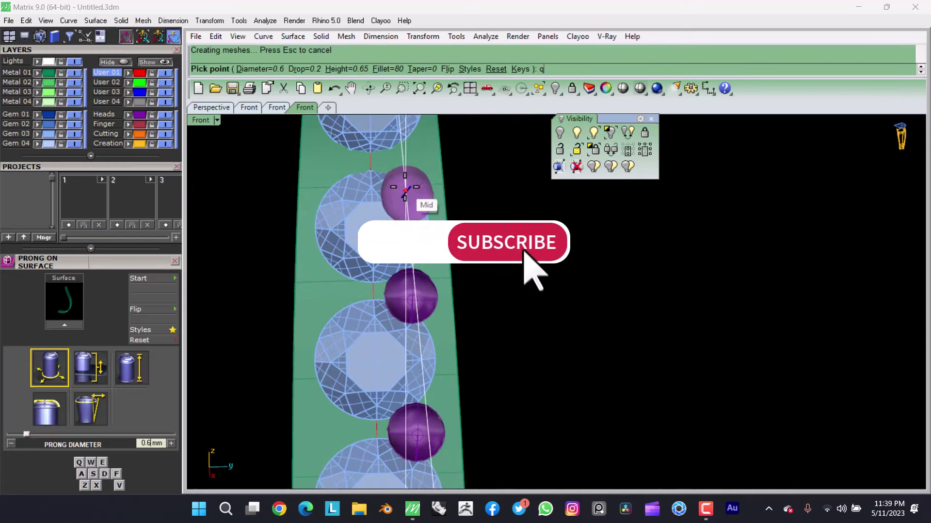
Step: Change the prongs to height 0.5 and diameter 0.55, and finish placing them
click(335, 68)
text(.5)
key(Return)
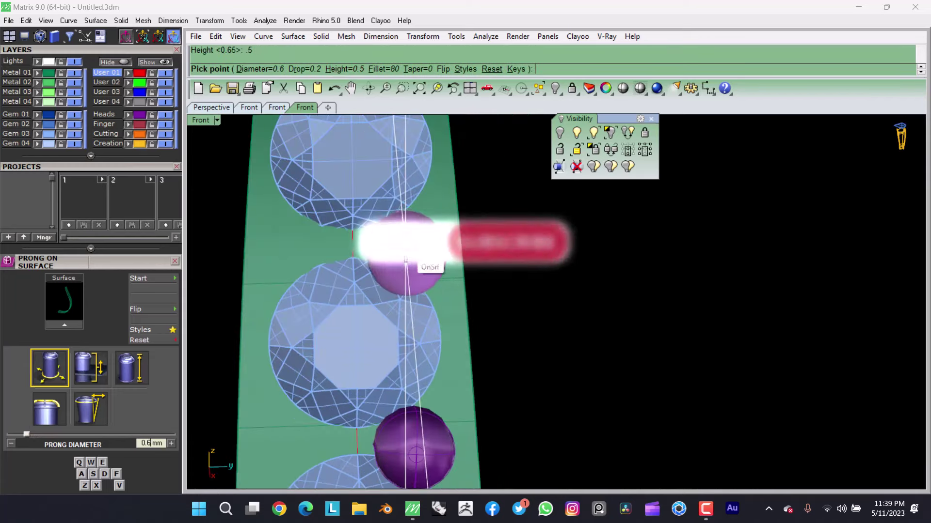
key(d)
scroll(393, 252, up, 1)
text(q)
key(Return)
scroll(329, 169, down, 2)
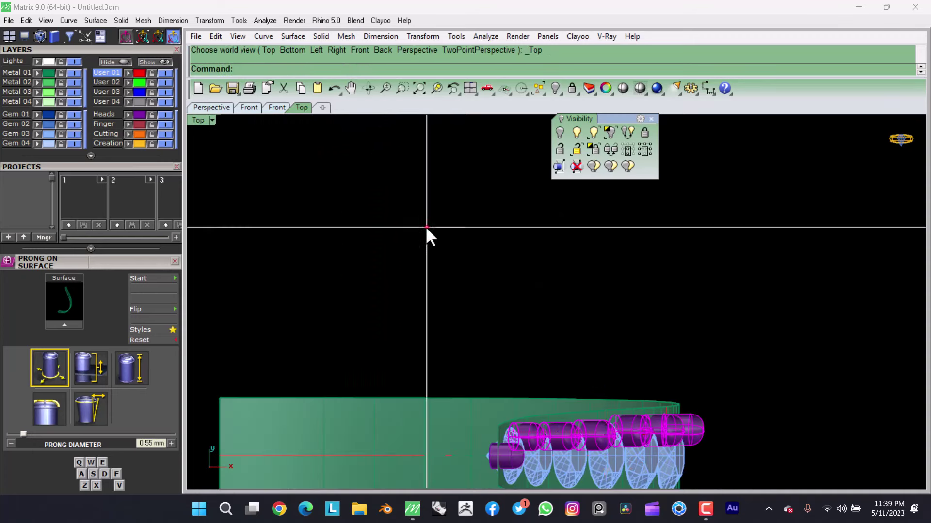
Step: Switch to Top view and delete the green guide surface
key(alt+e)
click(417, 266)
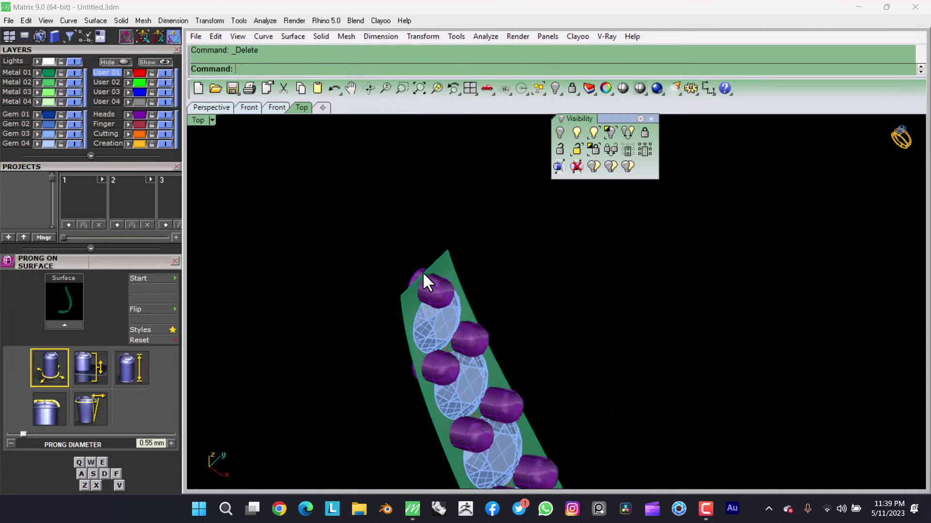
key(Delete)
scroll(394, 227, up, 2)
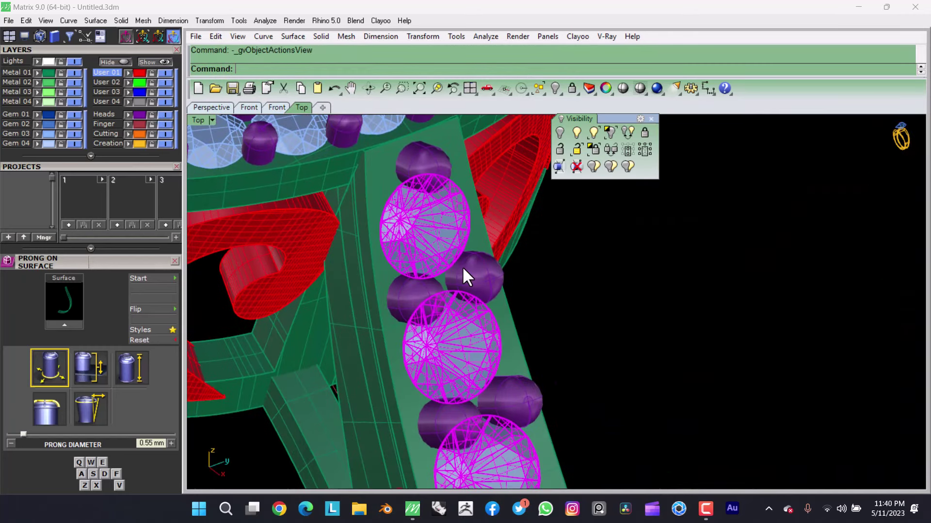
Step: Generate deepened gem cutters for the gem rows and subtract them from the ring metal
right_click(462, 270)
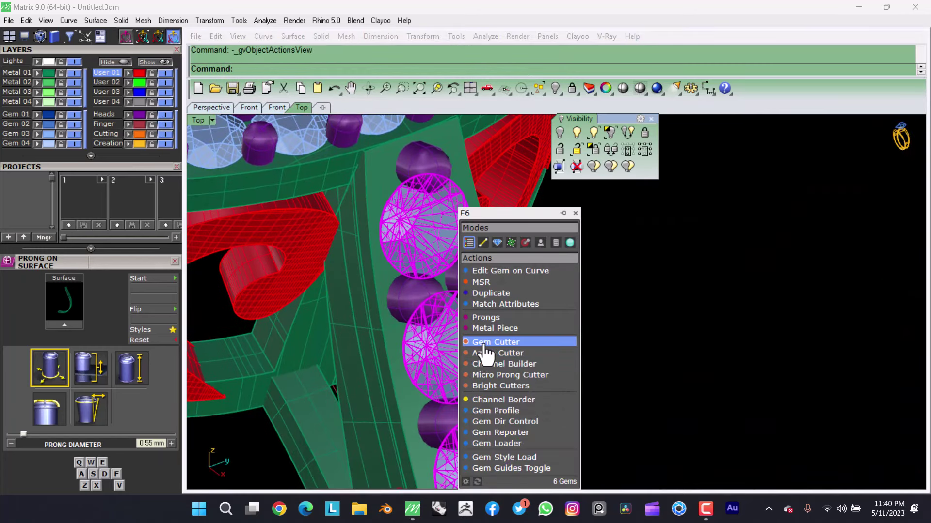
click(499, 339)
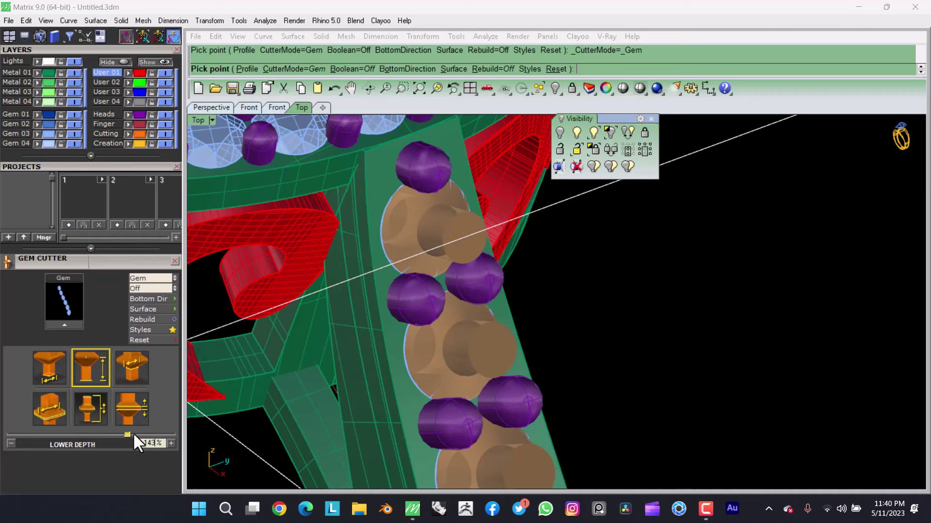
drag(127, 435, 50, 435)
scroll(523, 272, up, 3)
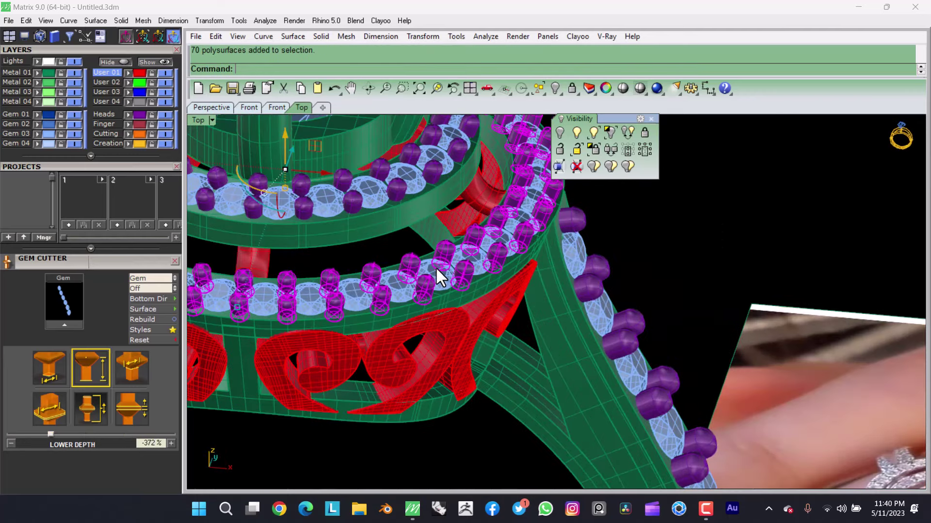
right_click(435, 267)
click(472, 344)
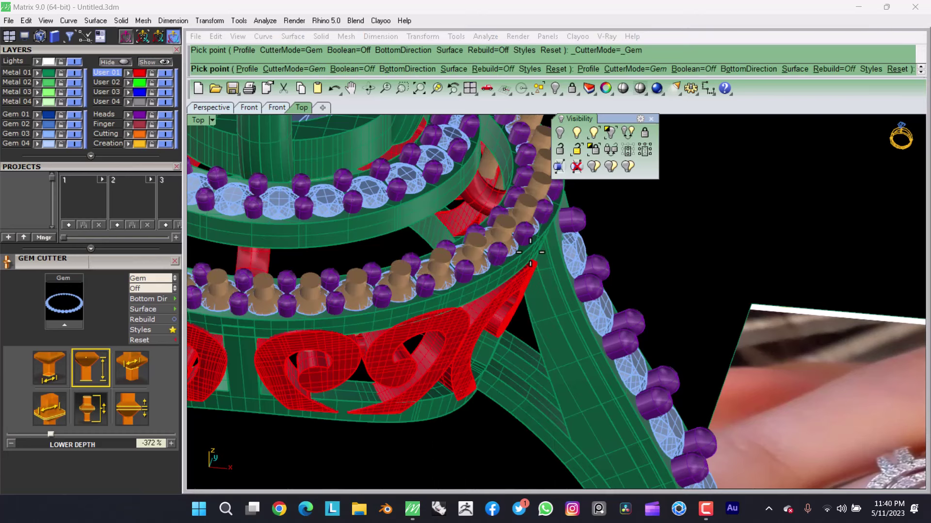
right_click(458, 284)
scroll(451, 295, up, 2)
scroll(475, 286, up, 2)
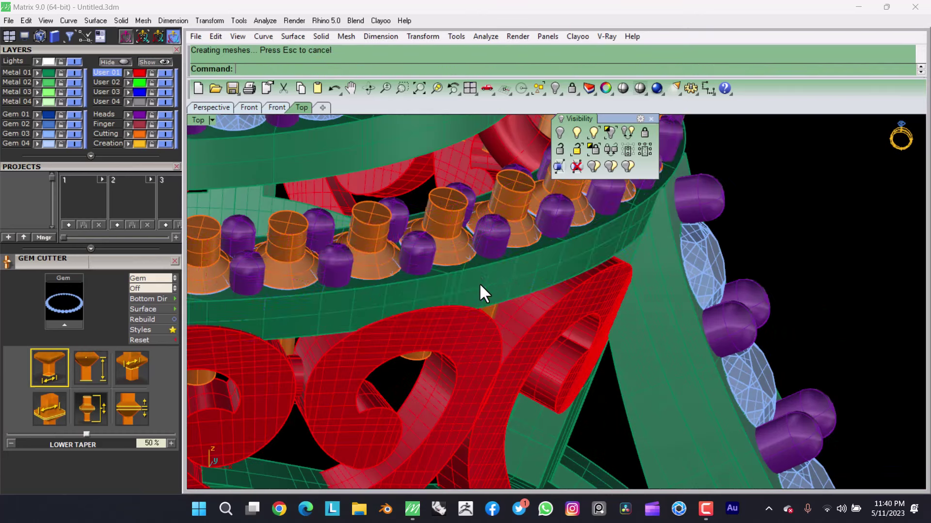
right_click(467, 255)
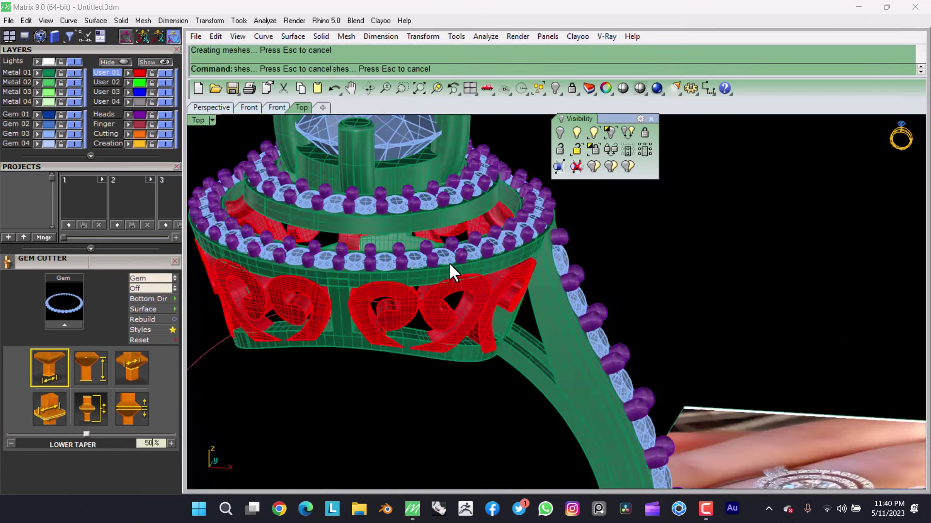
Step: Ungroup the shank's pavé gems, create their cutters, and Boolean-subtract them from the shank
right_click(418, 312)
click(450, 354)
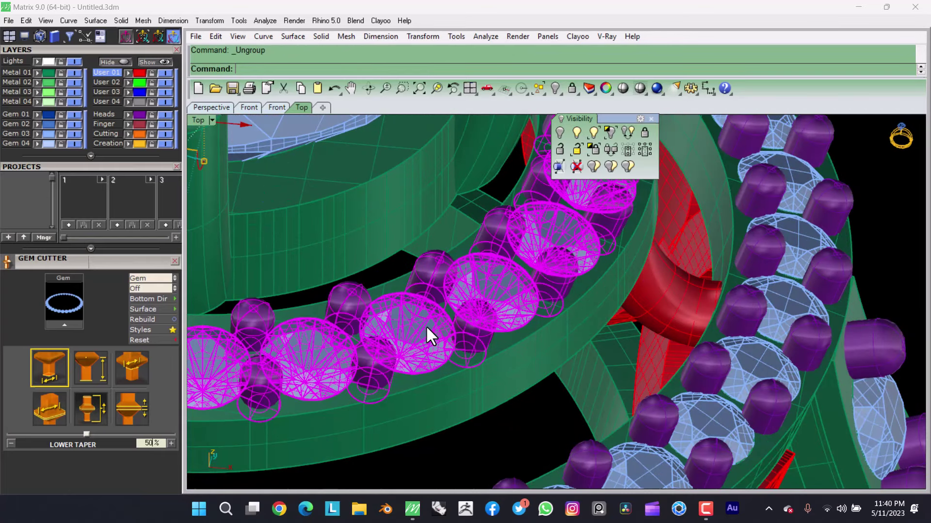
right_click(426, 324)
click(446, 343)
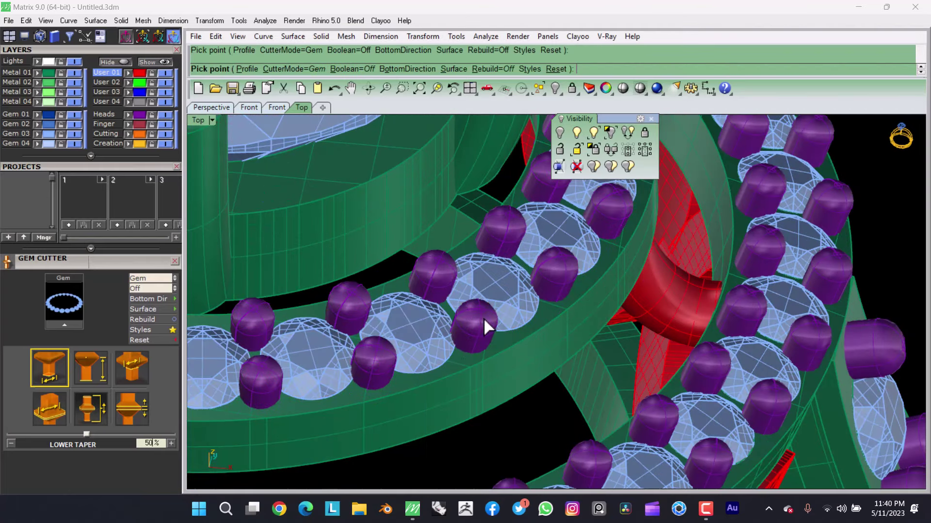
right_click(480, 325)
right_click(458, 384)
click(432, 330)
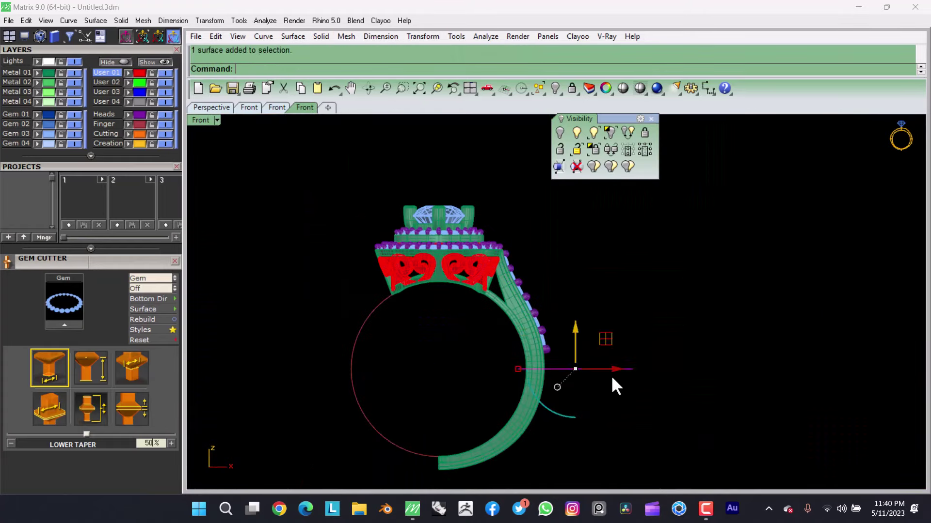
Step: Select the shank and check the cut gem seats in Top and Front views
scroll(589, 274, up, 2)
click(519, 301)
scroll(525, 306, up, 2)
scroll(529, 308, down, 1)
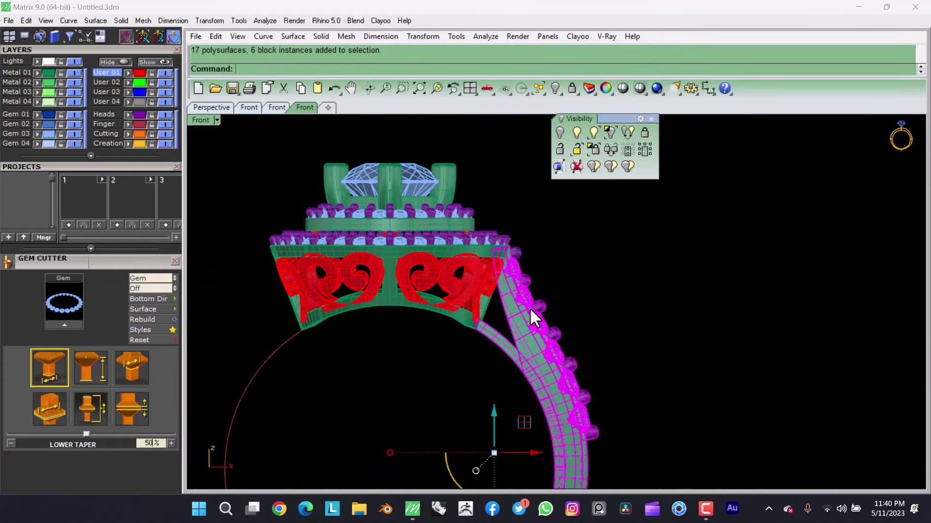
key(ctrl+F1)
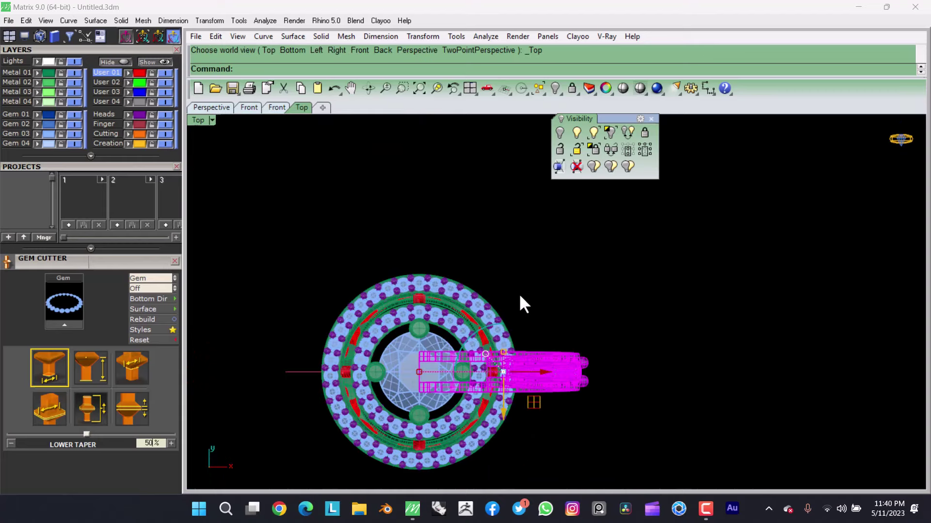
scroll(510, 302, up, 2)
scroll(525, 281, up, 2)
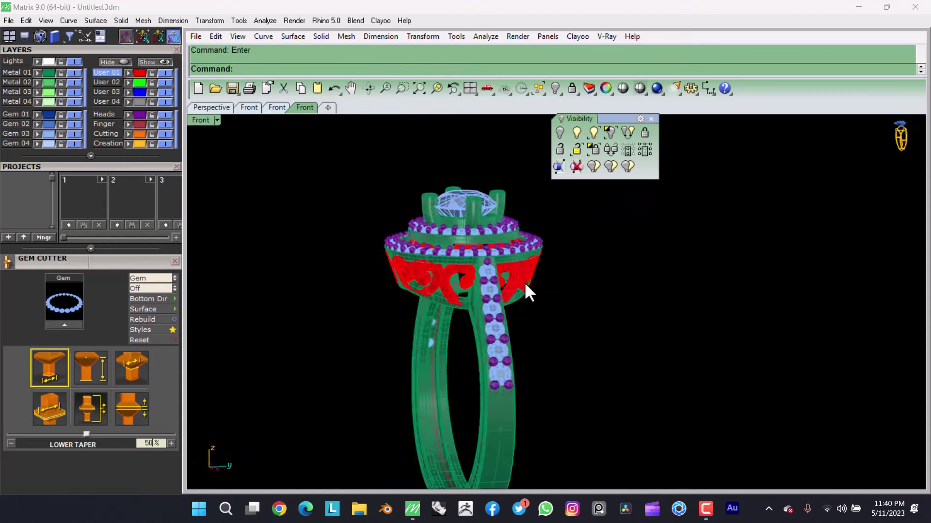
key(ctrl+F1)
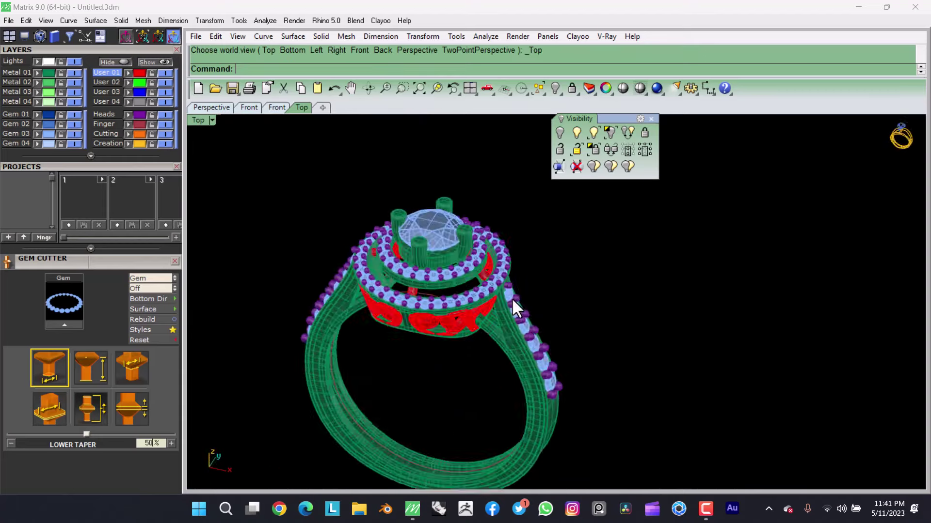
key(ctrl+F2)
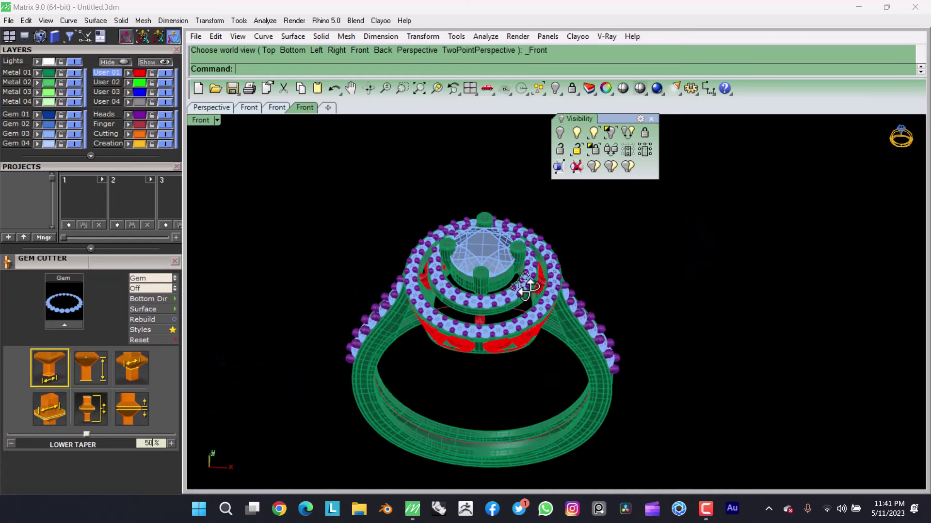
Step: Duplicate the band's two inner edges with DupEdge
scroll(539, 356, up, 3)
text(dupedge)
key(Return)
click(496, 288)
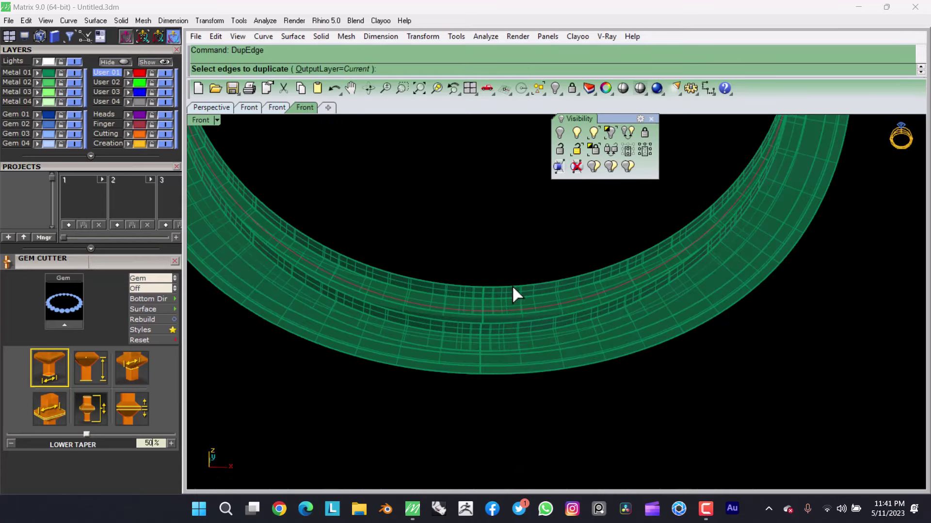
click(516, 283)
ctrl+shift+right_drag(511, 344, 521, 338)
click(519, 342)
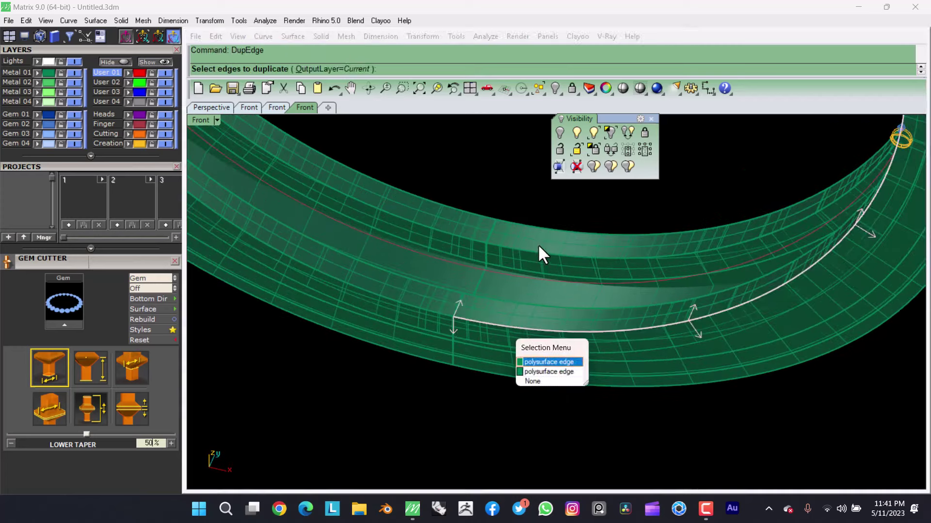
key(Return)
key(Return)
Step: Loft a strip between the edges, delete the curves, and offset it 0.6 as a solid
click(610, 133)
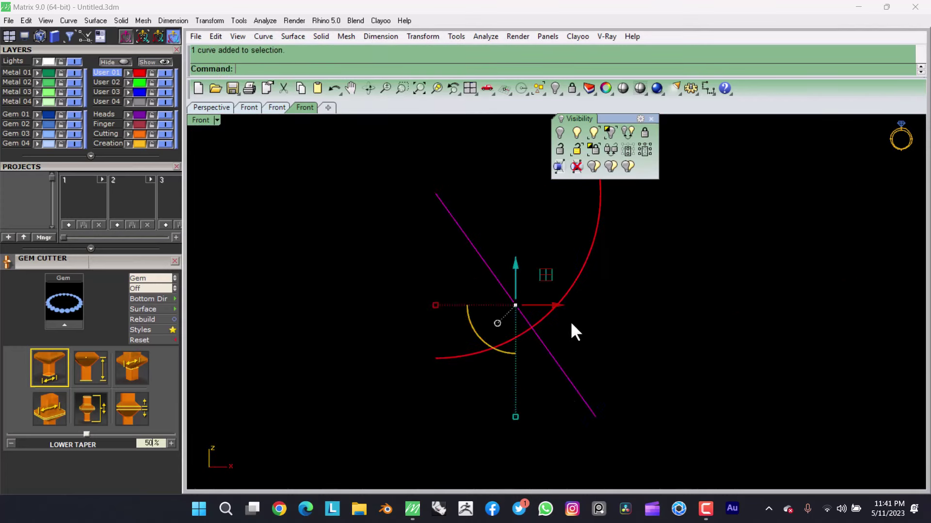
key(Delete)
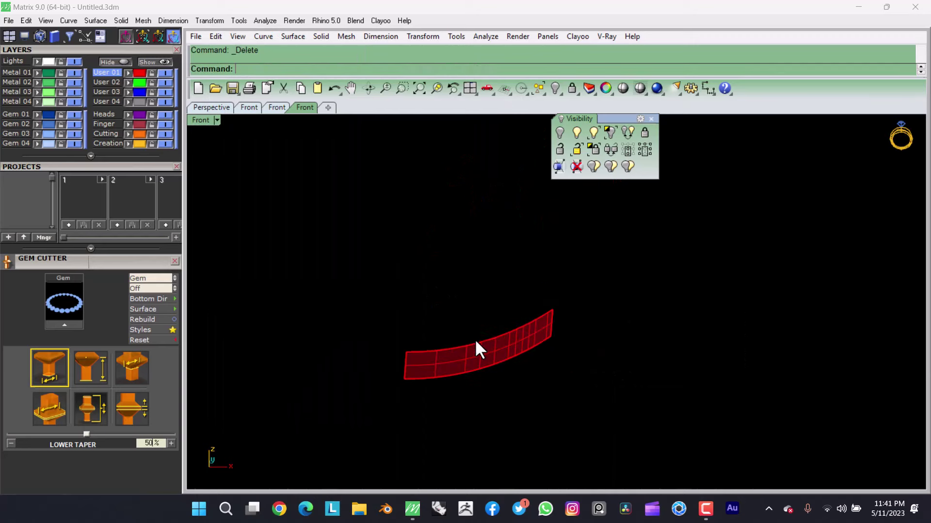
click(464, 357)
click(292, 37)
click(318, 336)
text(s)
key(Return)
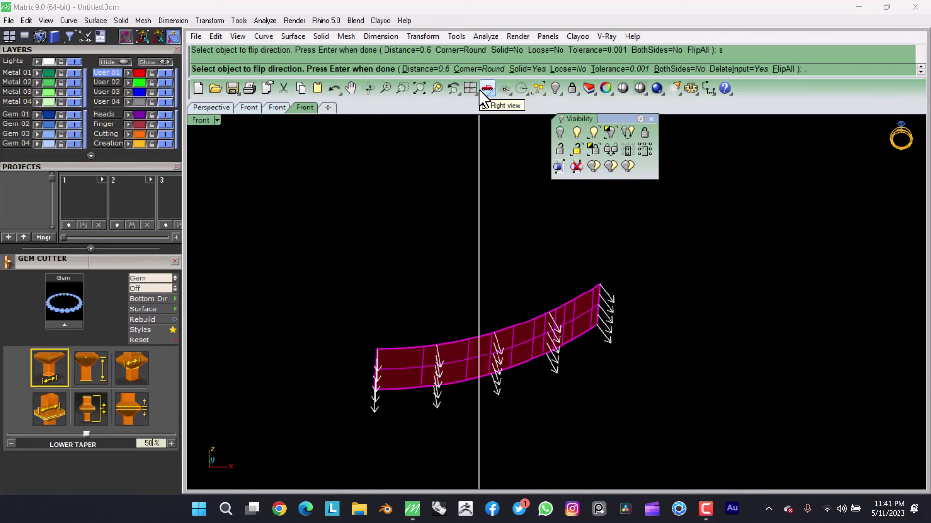
key(Return)
key(Delete)
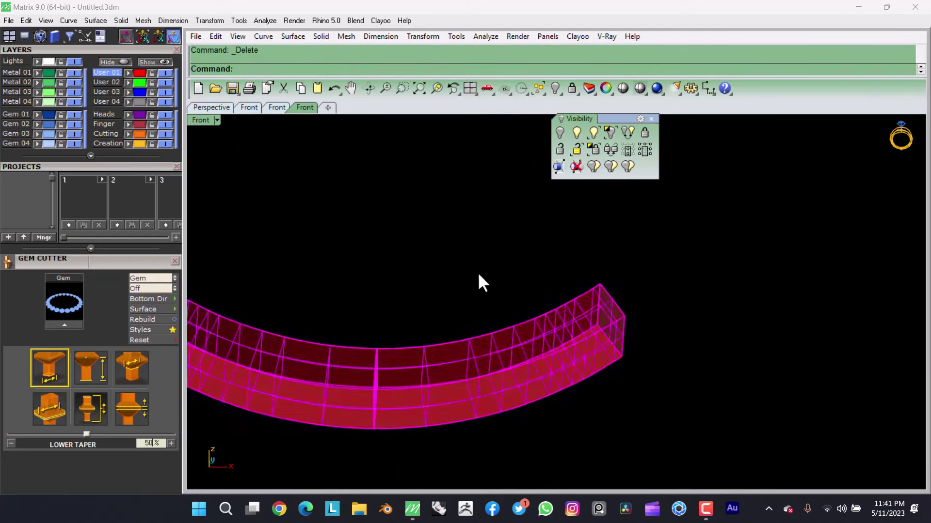
Step: Group the offset solid and delete the overlapping band pieces
click(438, 358)
key(ctrl+g)
scroll(460, 334, up, 3)
click(438, 284)
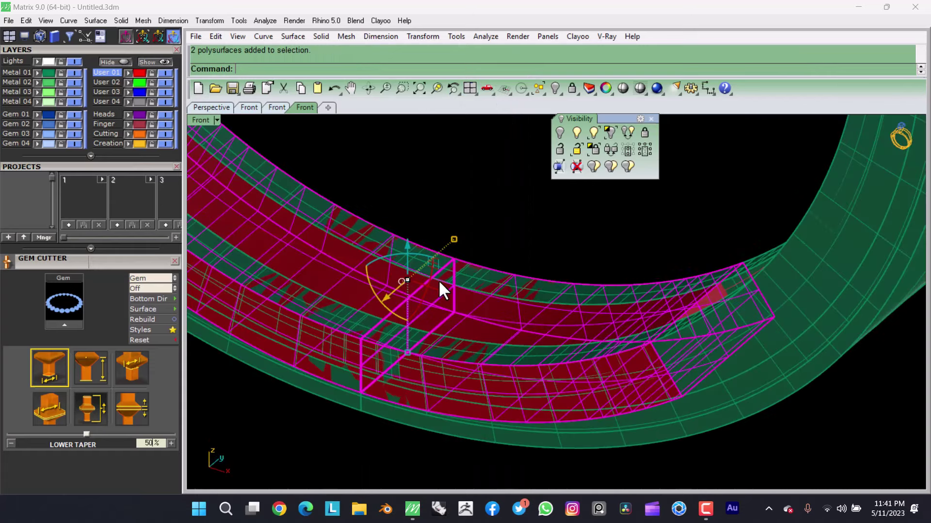
key(Delete)
Step: Start rounding the groove edges with FilletEdge, then cancel it
key(alt+s)
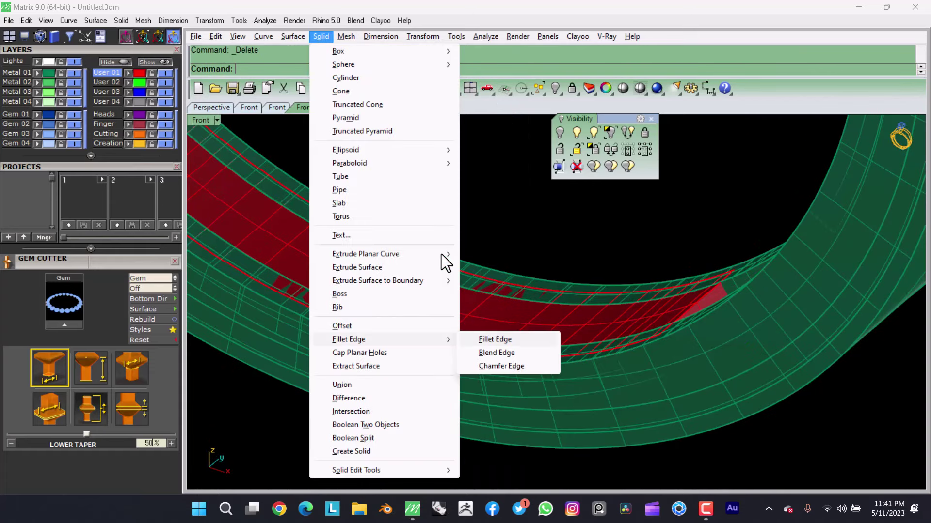
key(Return)
scroll(645, 322, up, 2)
scroll(675, 260, up, 3)
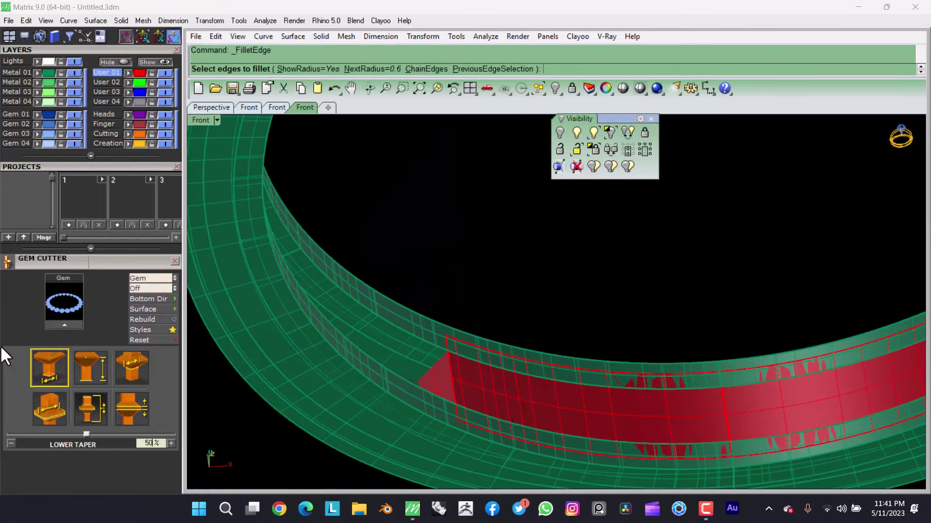
key(Escape)
scroll(389, 413, down, 5)
key(alt+e)
Step: Select all ring parts and remove the center stone from its group
key(Escape)
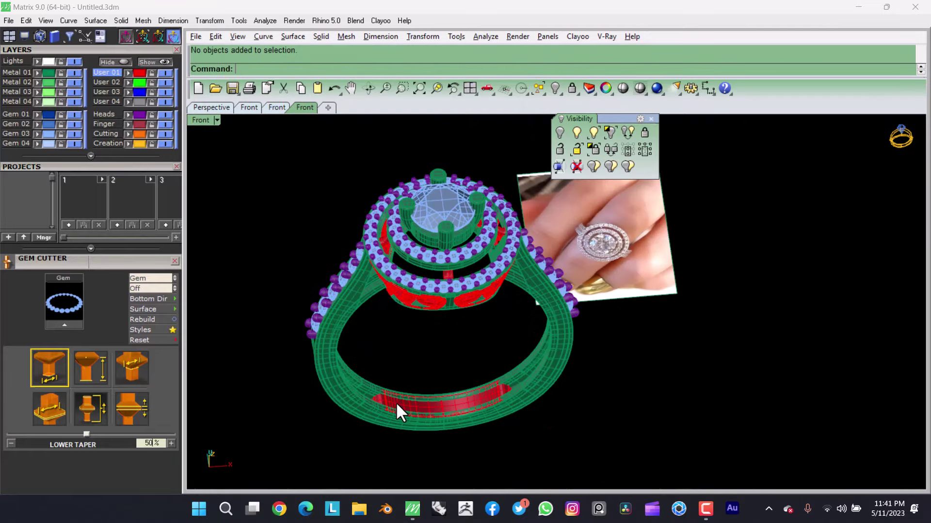
key(ctrl+a)
scroll(486, 315, down, 2)
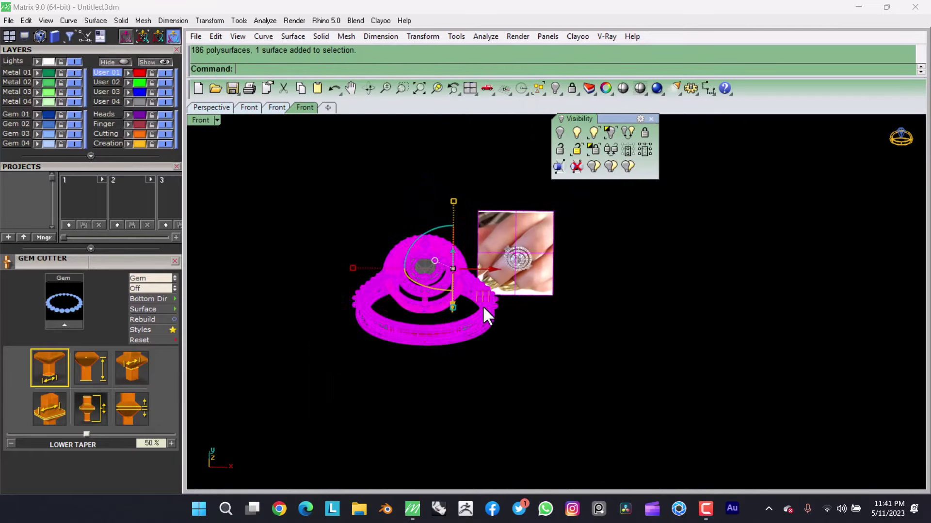
ctrl+click(487, 315)
key(Escape)
scroll(450, 241, up, 3)
scroll(422, 252, up, 2)
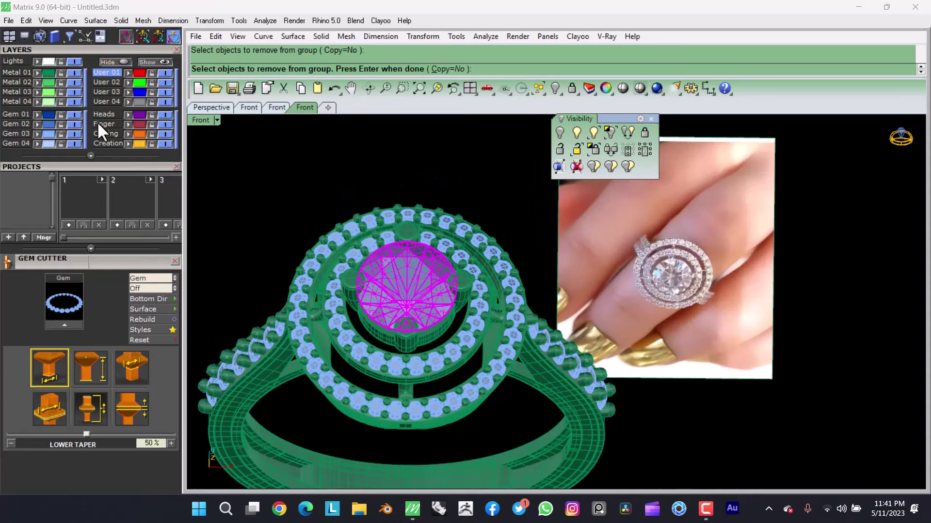
key(Return)
Step: Check the reference photo, set Front view, and split the display into four views
click(578, 269)
scroll(628, 303, up, 3)
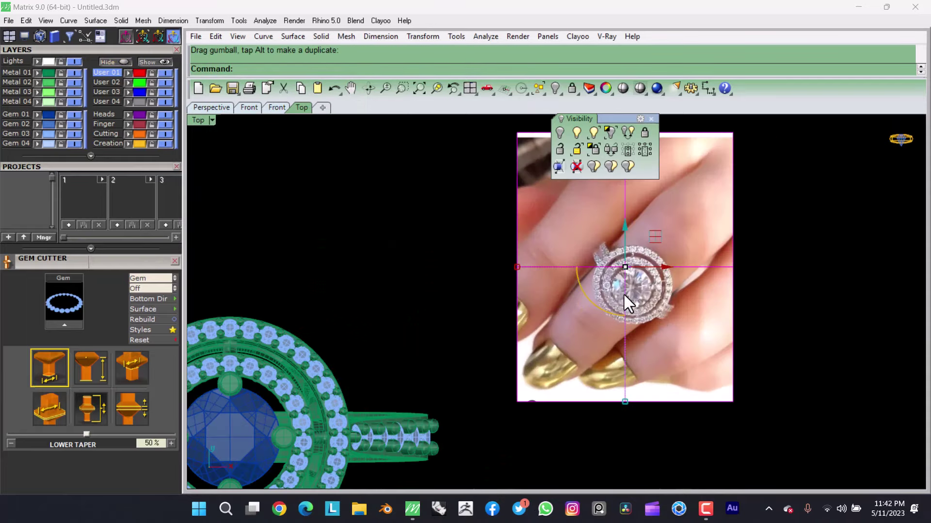
click(510, 371)
scroll(511, 370, down, 3)
mouse_move(510, 370)
right_down()
mouse_move(574, 295)
mouse_move(324, 253)
mouse_move(618, 419)
mouse_move(652, 275)
mouse_move(505, 278)
right_up()
key(ctrl+F2)
mouse_move(453, 237)
right_down()
mouse_move(284, 278)
mouse_move(544, 291)
mouse_move(388, 193)
right_up()
key(ctrl+F5)
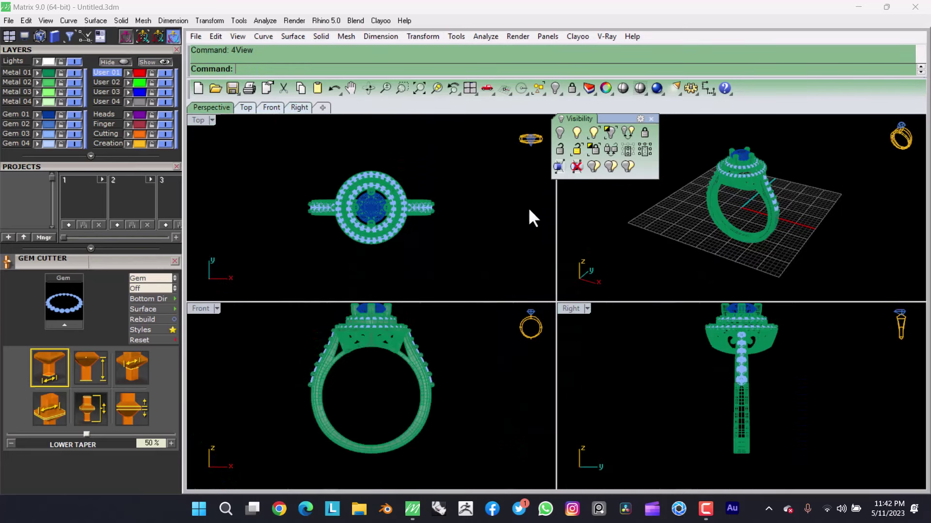
Step: Apply Art Color Wires display to the Top, Front, Right and Perspective viewports
mouse_move(572, 216)
right_down()
mouse_move(737, 202)
mouse_move(669, 209)
right_up()
right_drag(453, 357, 442, 367)
right_drag(722, 390, 730, 410)
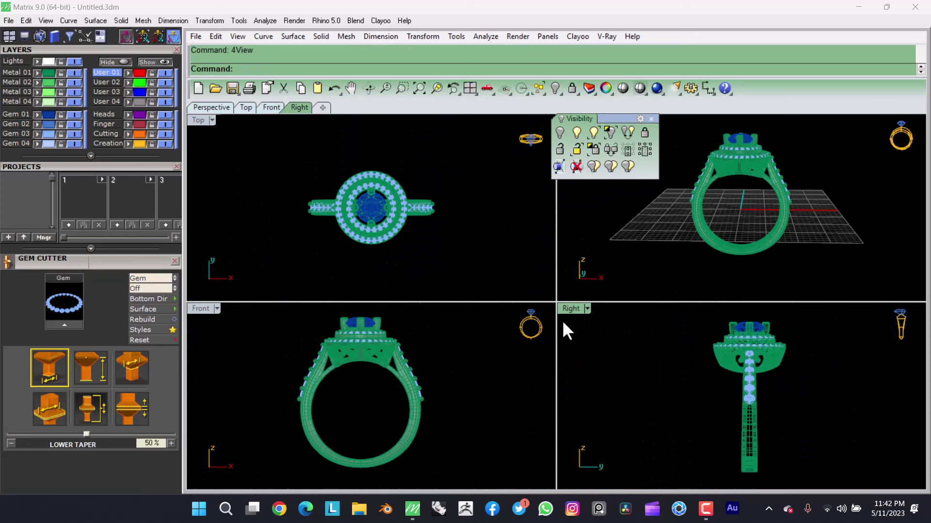
click(200, 120)
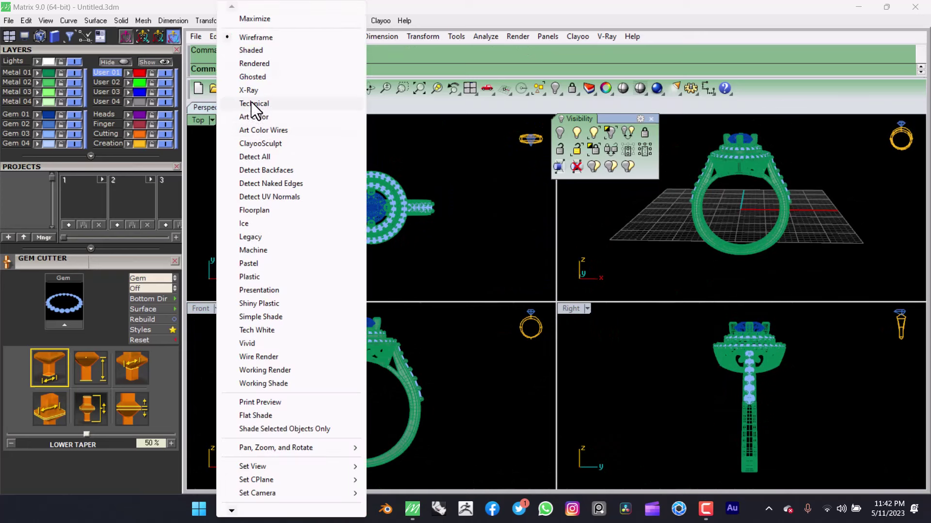
click(264, 130)
right_click(442, 335)
right_click(692, 353)
right_click(661, 241)
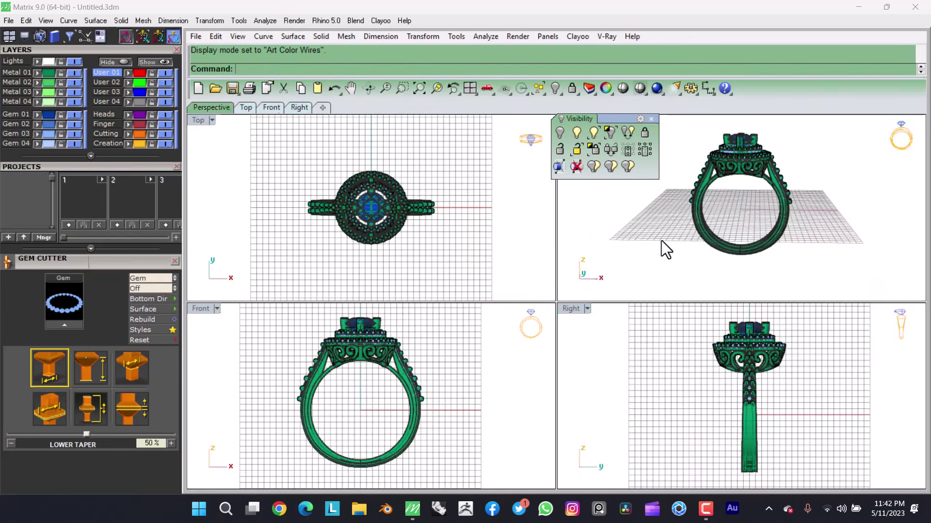
Step: Set the Perspective viewport to the Front view
scroll(739, 184, up, 3)
scroll(742, 186, up, 3)
scroll(746, 191, up, 3)
scroll(750, 195, up, 3)
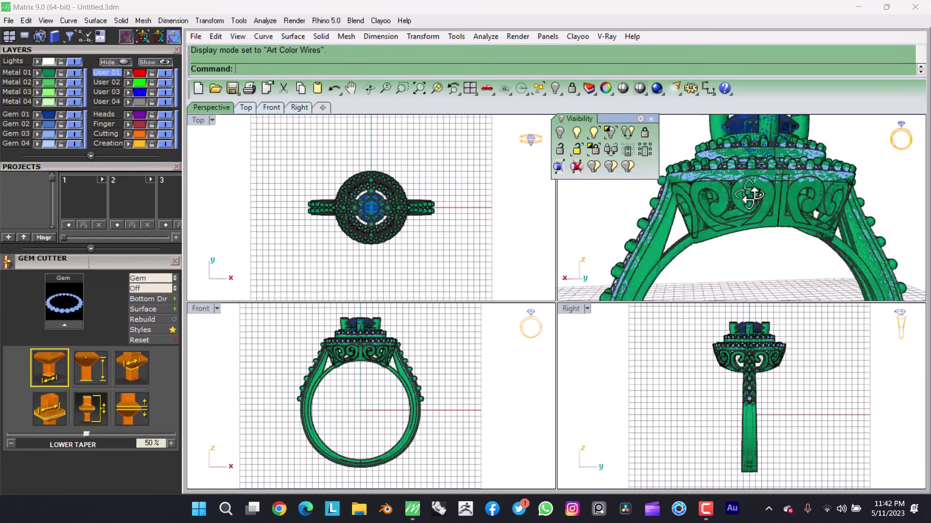
click(901, 140)
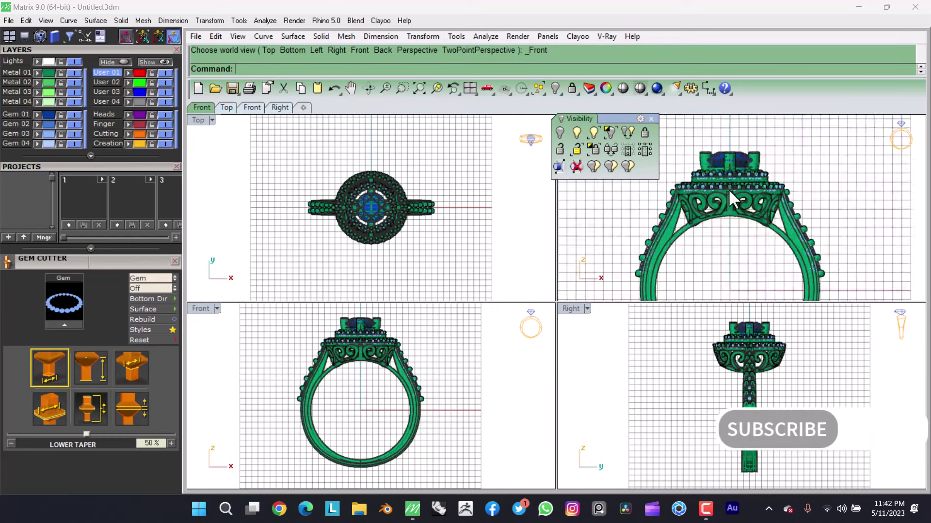
Step: Switch the Top viewport to Machine display mode
scroll(733, 199, down, 3)
click(201, 120)
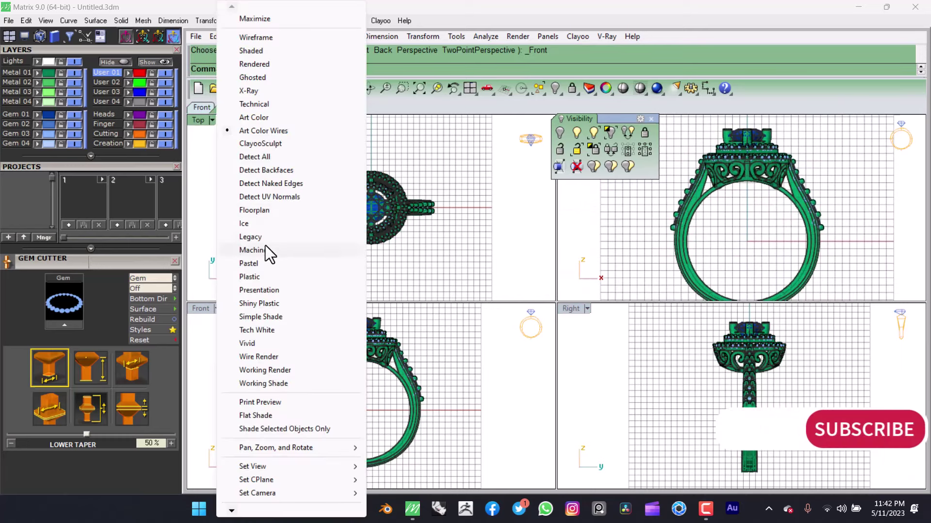
click(252, 250)
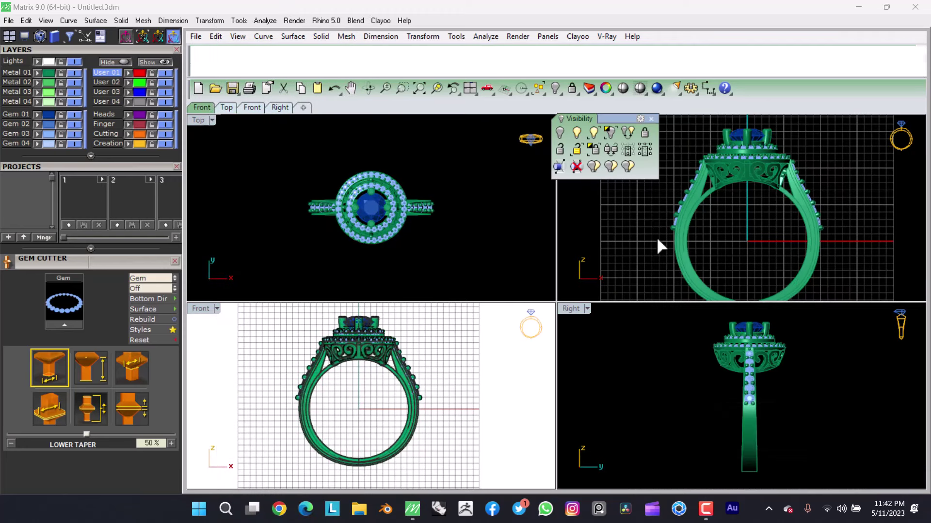